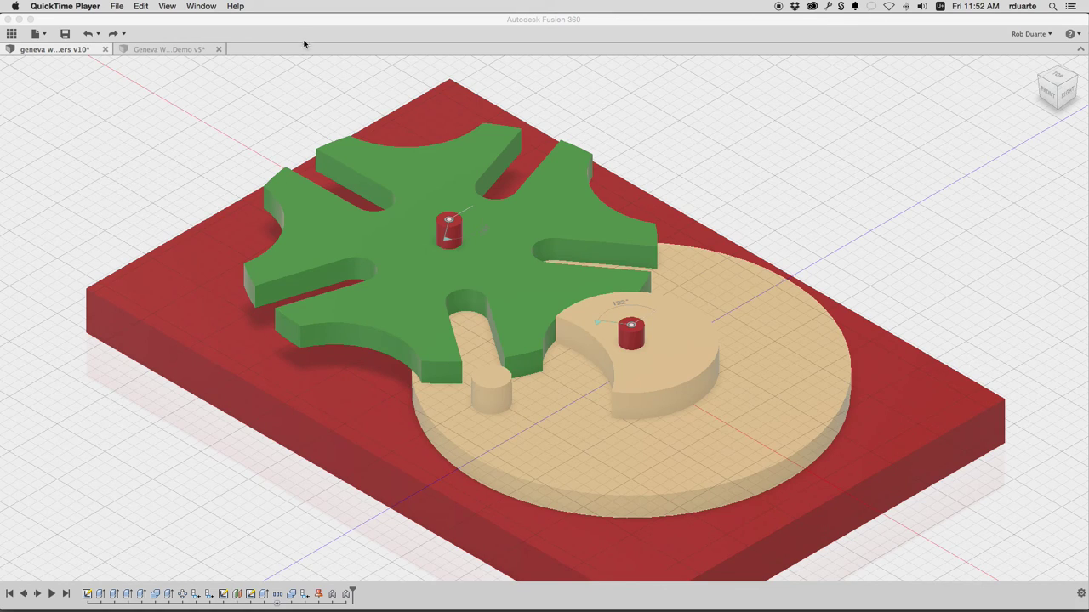
# Animate the Geneva assembly from the Rev1 joint, then stop the playback.
pyautogui.click(320, 27)
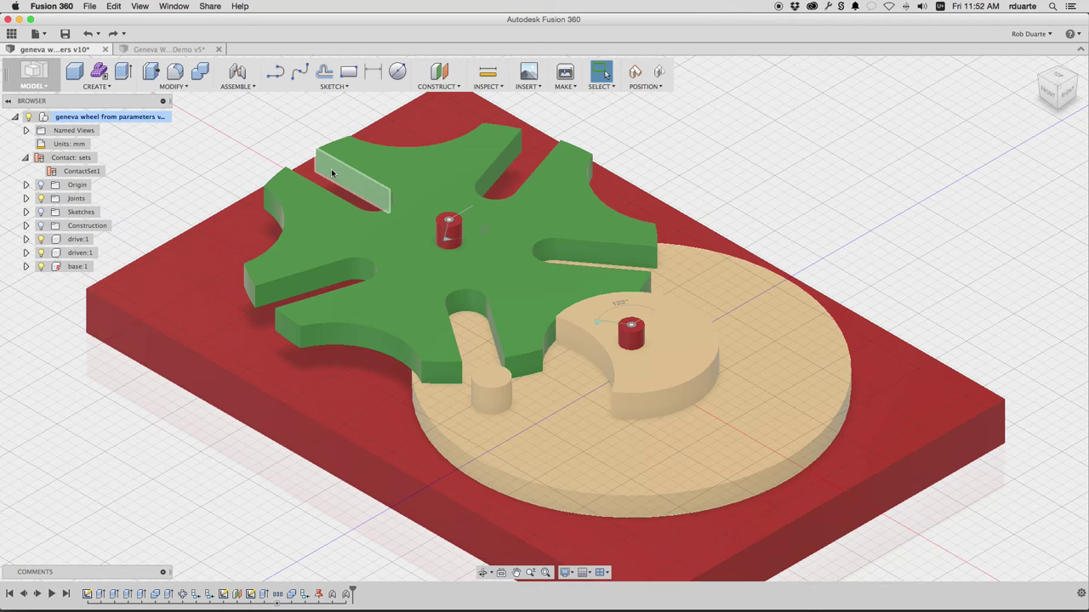
pyautogui.click(25, 198)
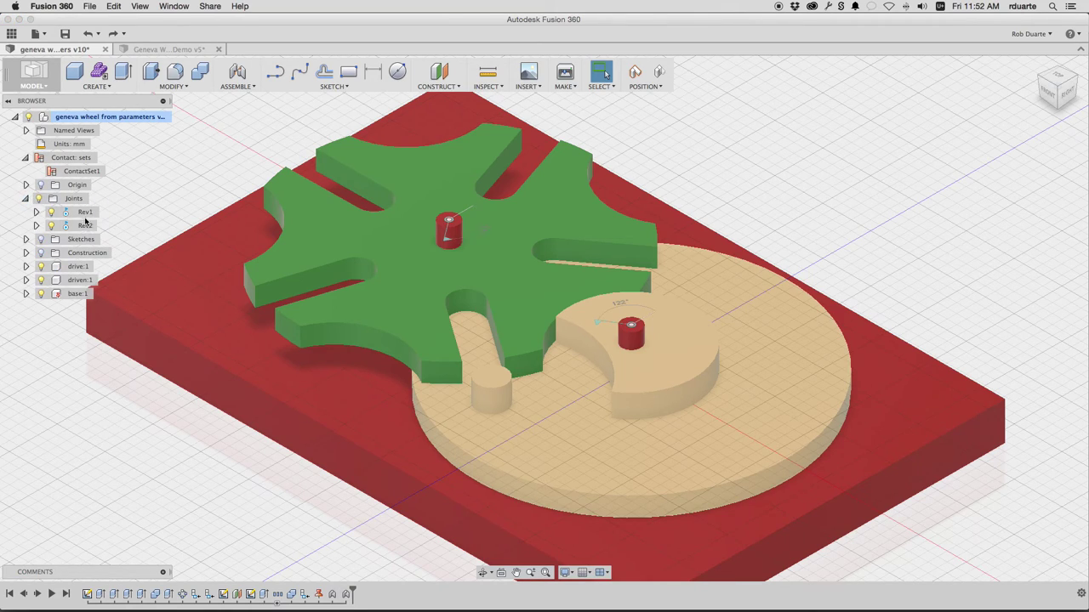
pyautogui.rightClick(86, 213)
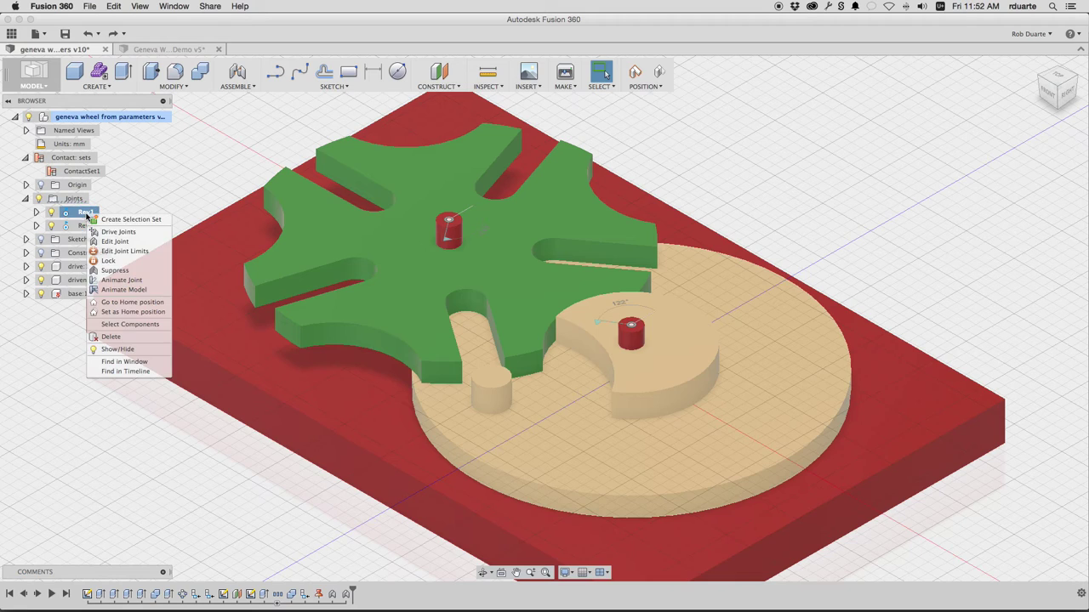
pyautogui.click(134, 291)
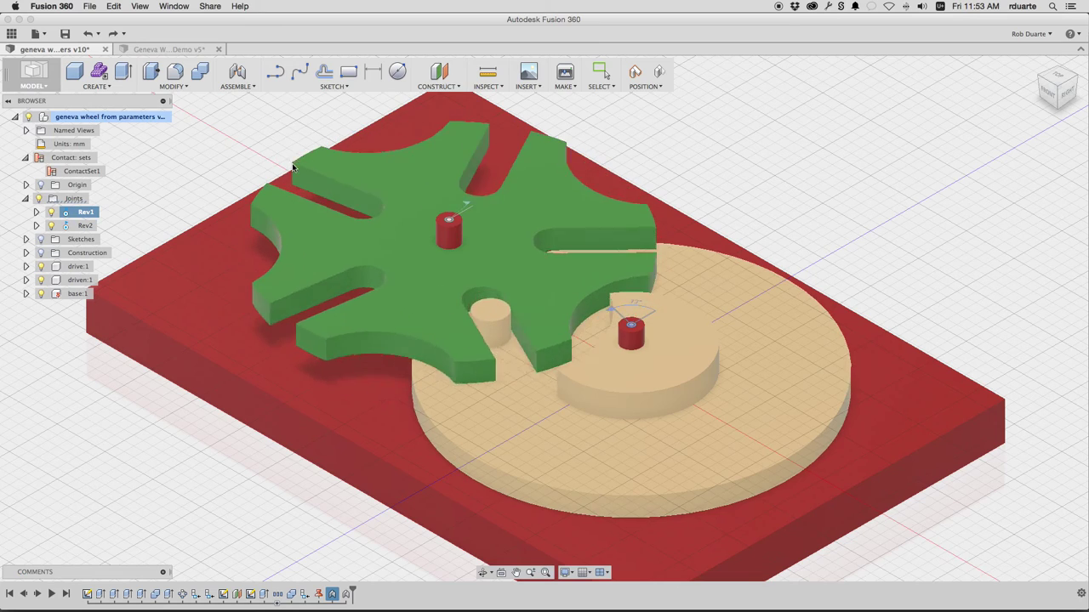
pyautogui.press('Escape')
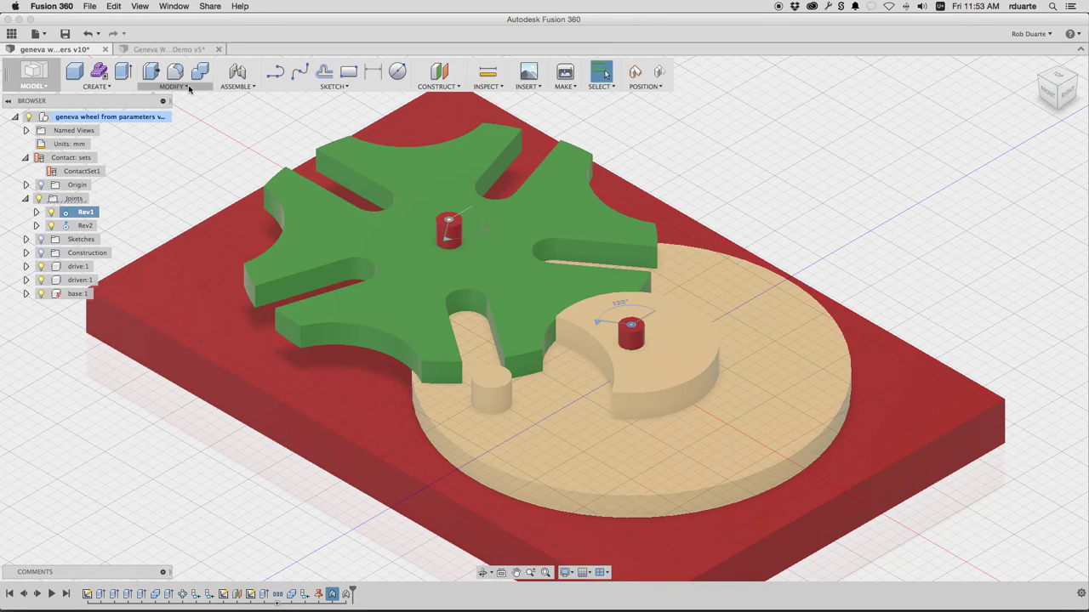
# In Change Parameters, change user parameter n1 from 5 to 4 and apply it.
pyautogui.click(188, 88)
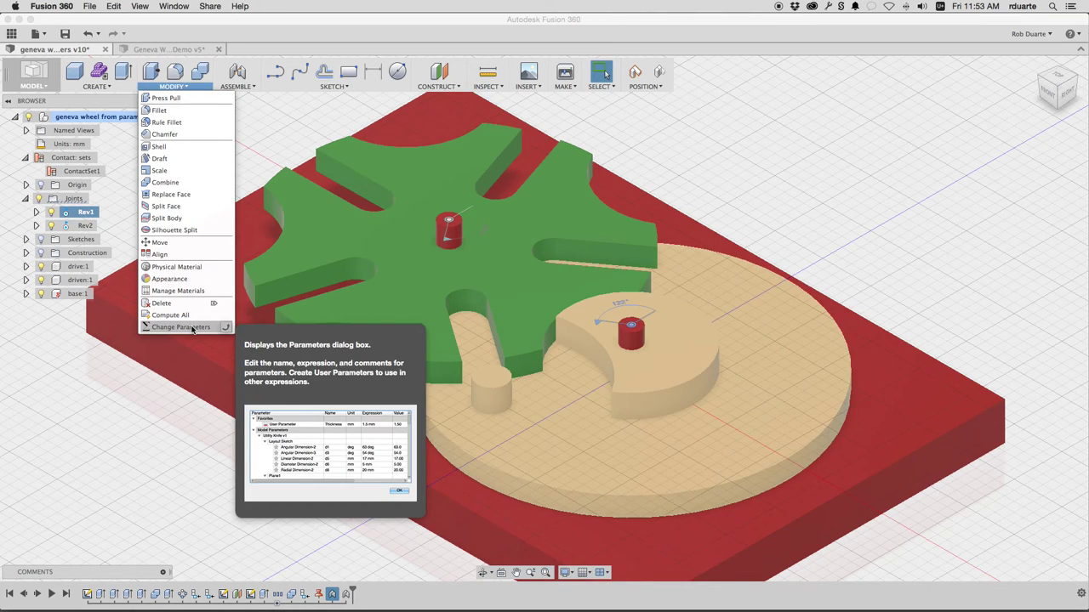
pyautogui.click(193, 328)
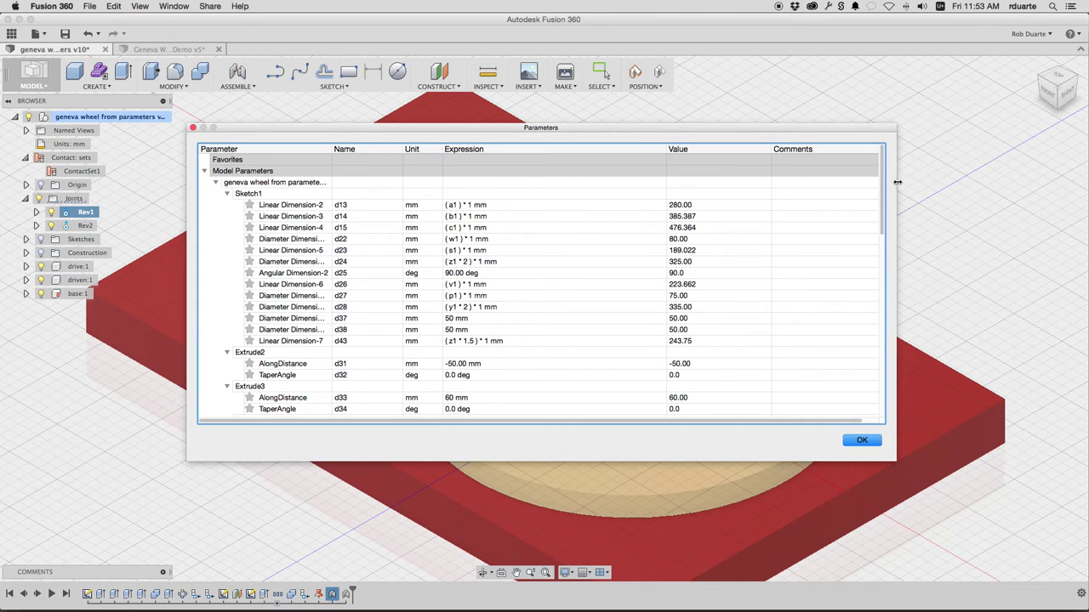
pyautogui.moveTo(882, 187); pyautogui.dragTo(882, 396)
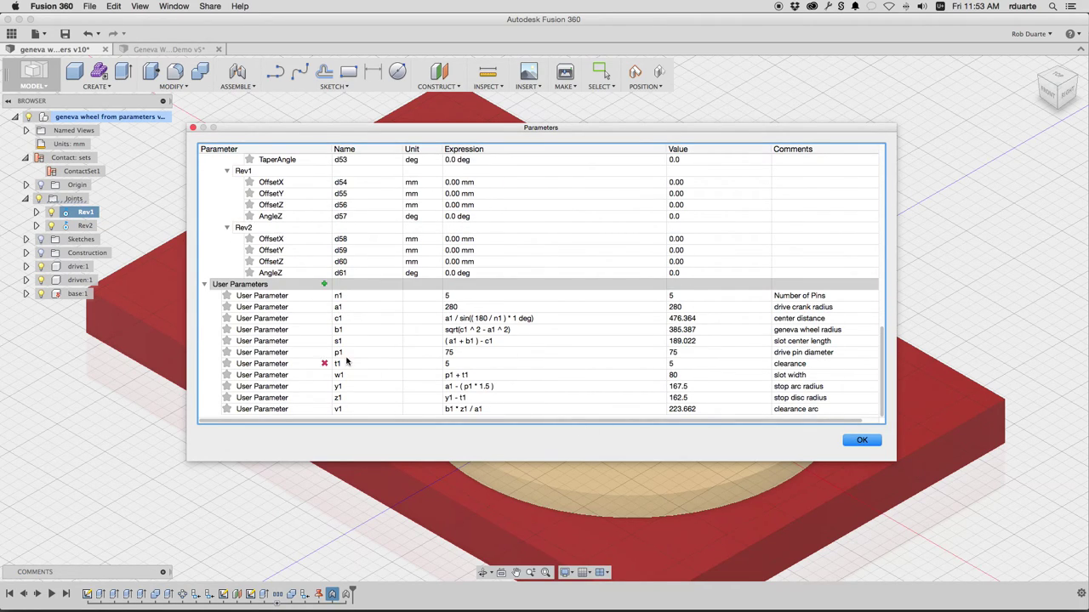
pyautogui.click(458, 298)
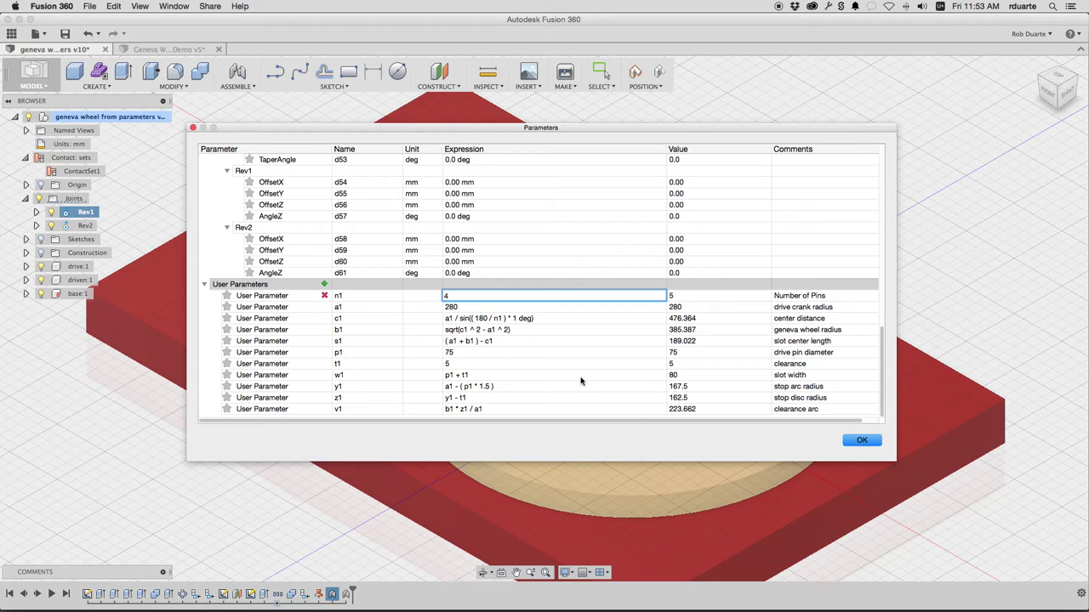
pyautogui.click(861, 442)
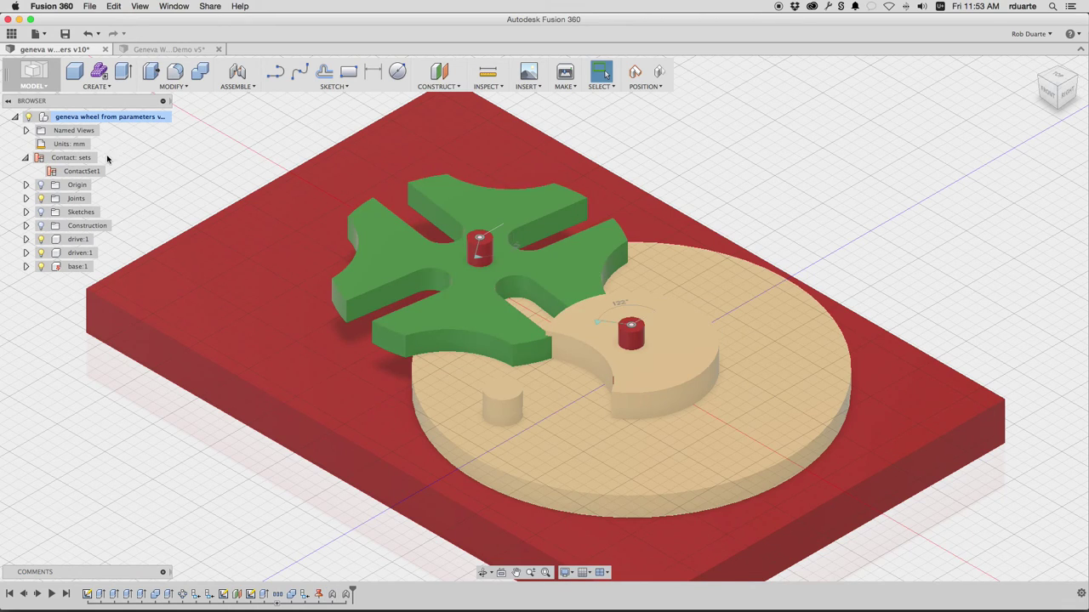
# Animate the four-slot assembly through Rev1, then go to the Geneva Wheel Demo v5 document.
pyautogui.click(25, 198)
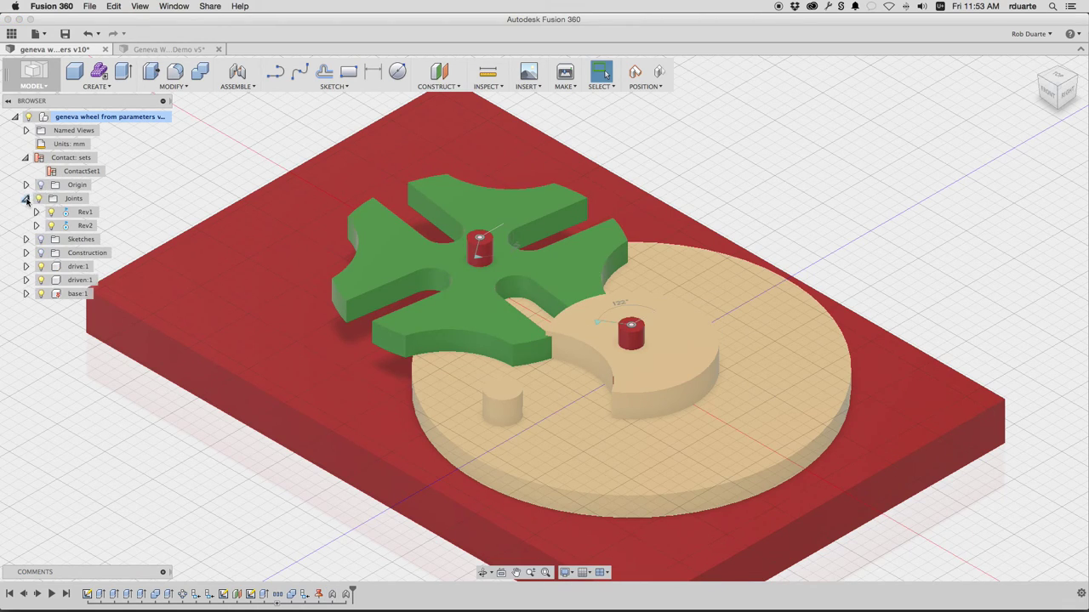
pyautogui.rightClick(69, 216)
pyautogui.click(114, 289)
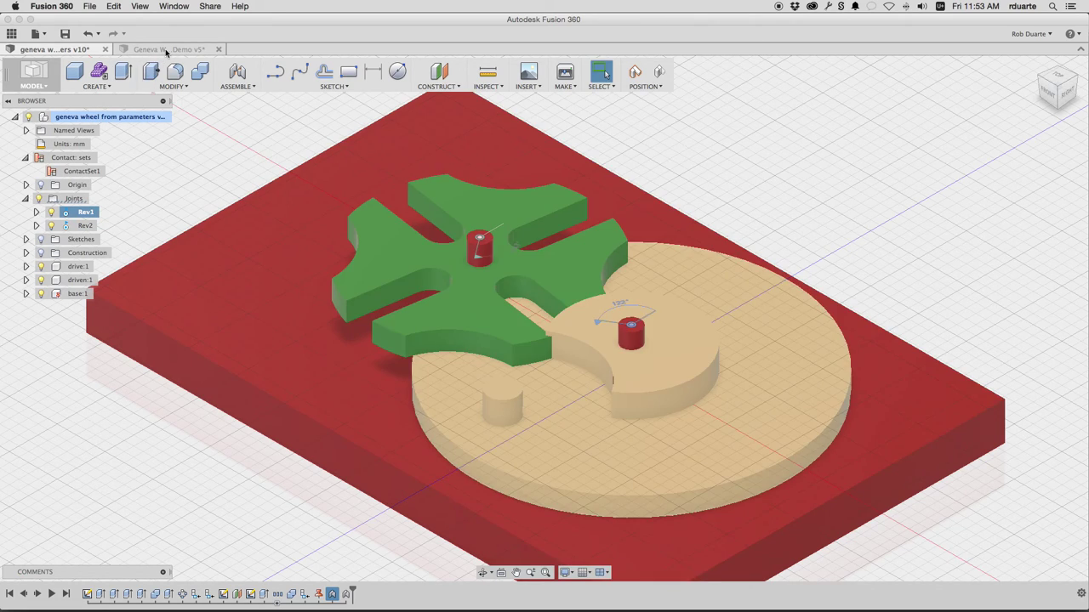
pyautogui.click(166, 50)
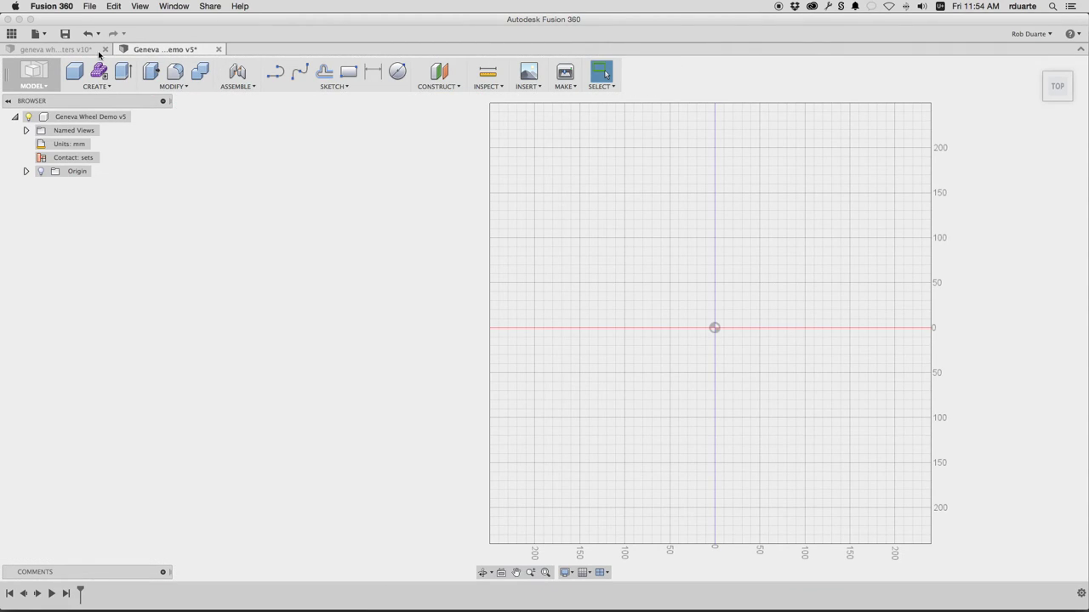
# Glance back at the geneva wheel v10 model, then return to the Demo v5 document and the browser.
pyautogui.click(85, 51)
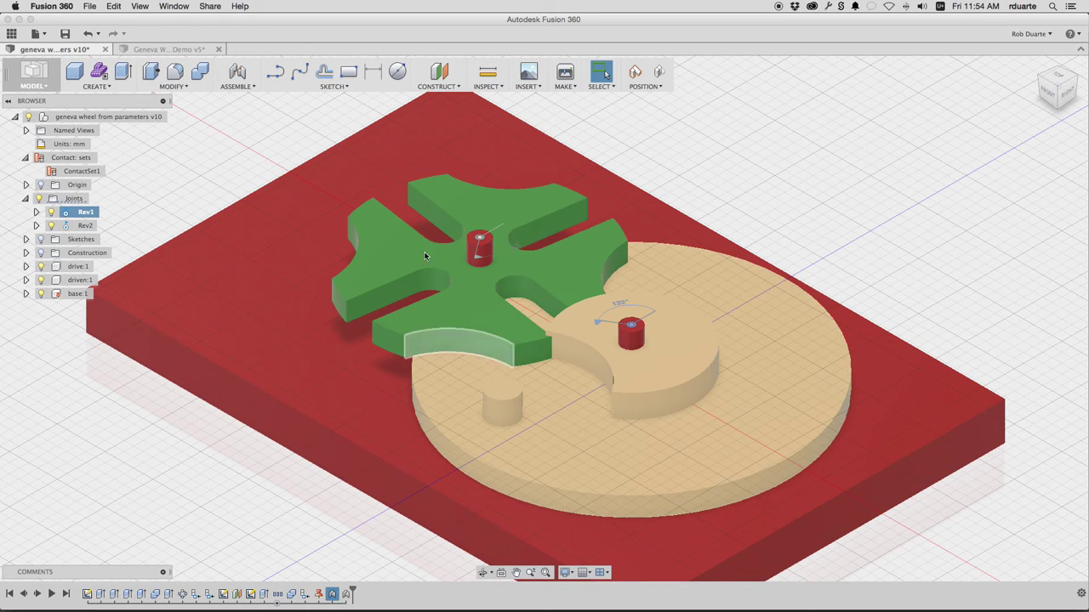
pyautogui.click(191, 49)
pyautogui.press('super+Tab')
pyautogui.press('super+Tab')
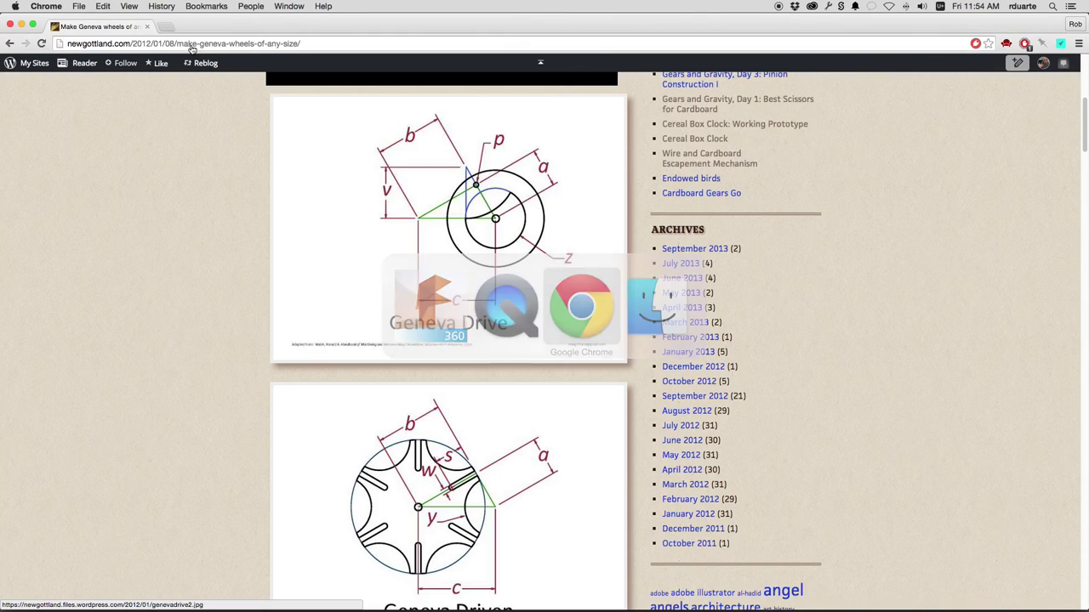
# Scroll through the newgottland Geneva wheel article to its Geneva Drive diagram and radius formulas.
pyautogui.scroll(-5, 315, 289)
pyautogui.scroll(-10, 314, 289)
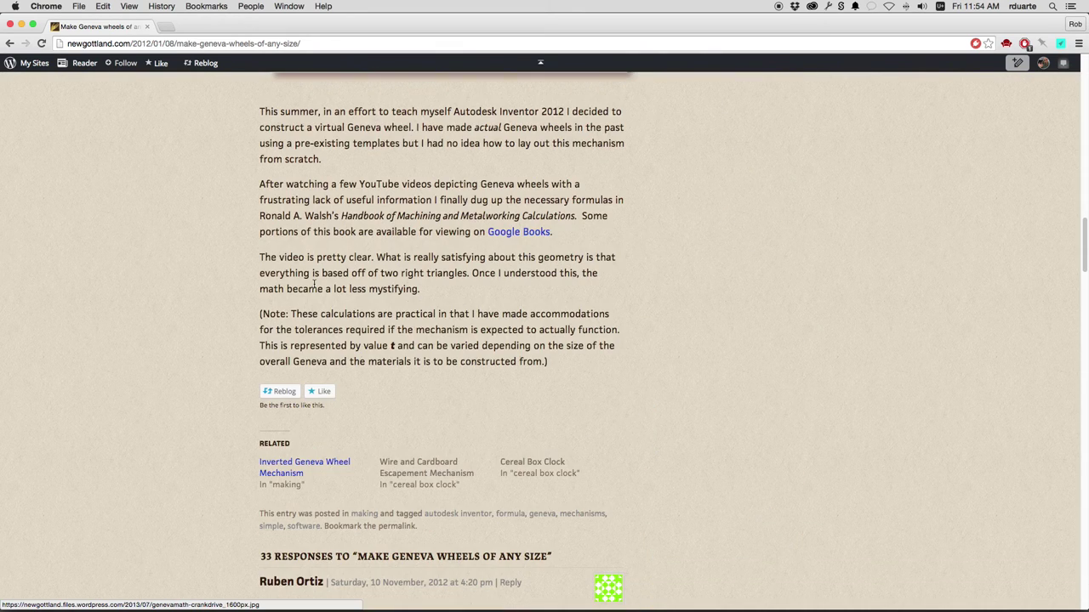
pyautogui.press('super+Up')
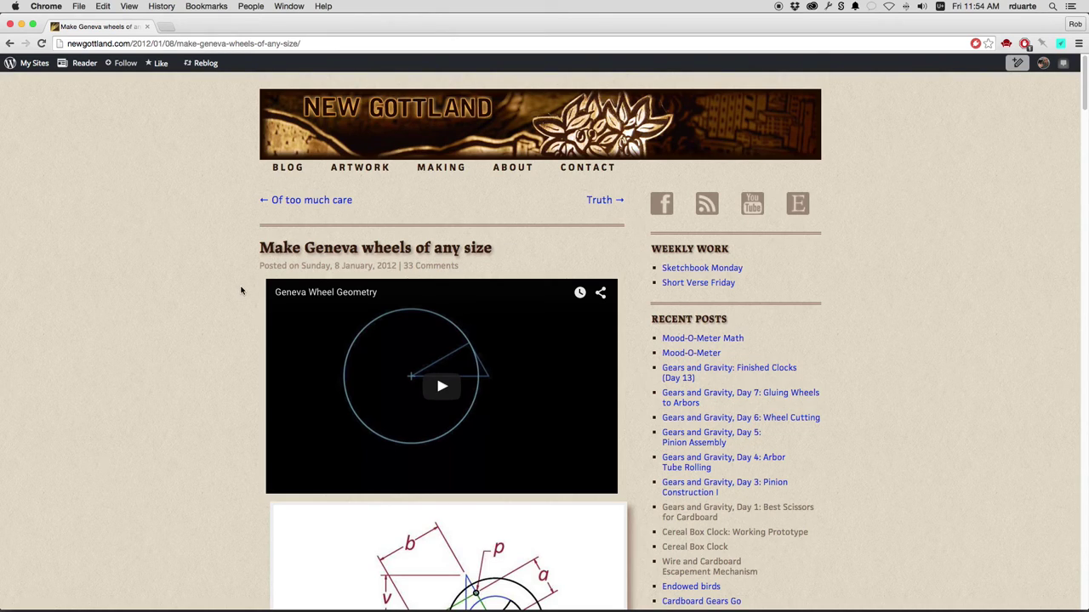
pyautogui.scroll(-15, 241, 291)
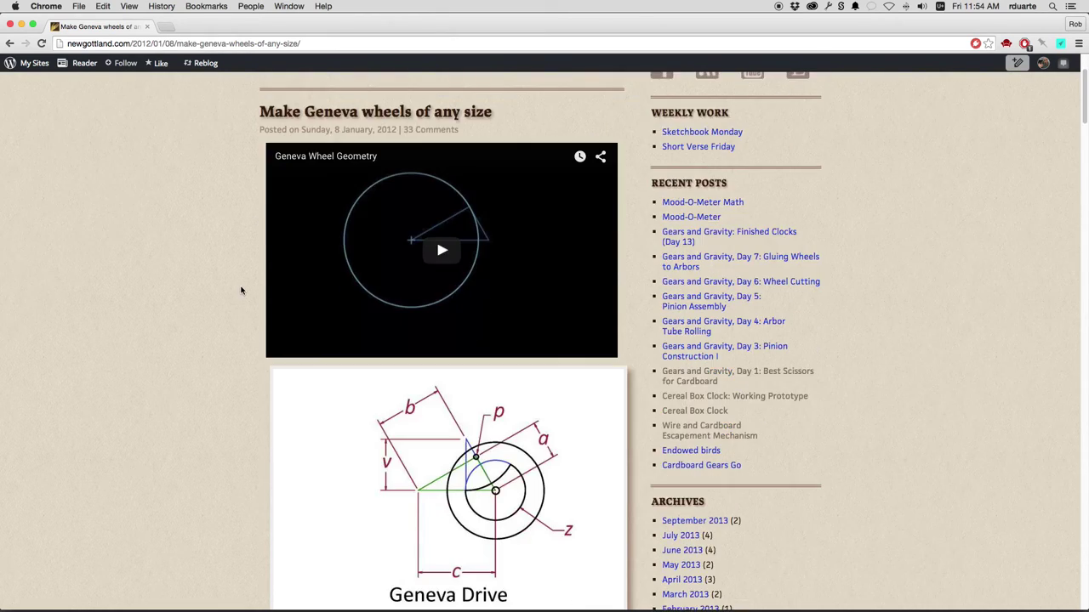
pyautogui.scroll(-8, 448, 340)
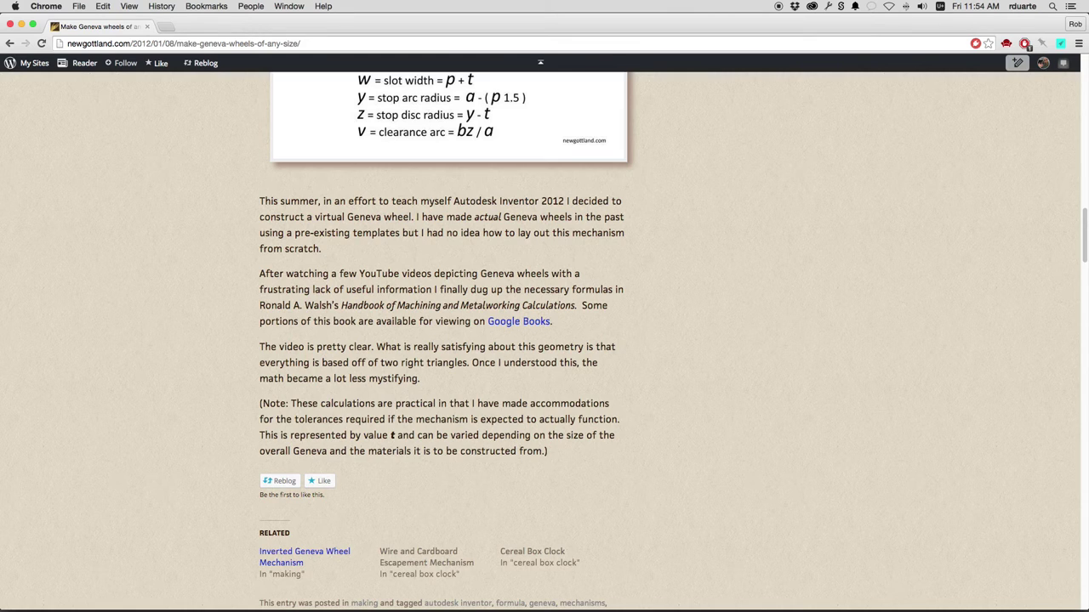
pyautogui.scroll(20, 540, 340)
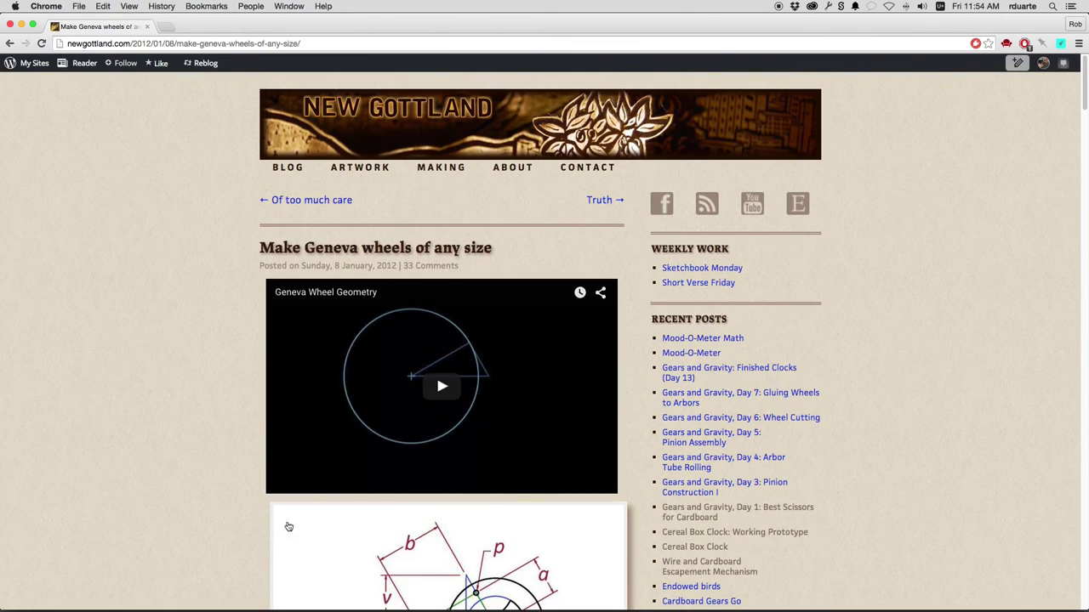
pyautogui.scroll(-5, 236, 392)
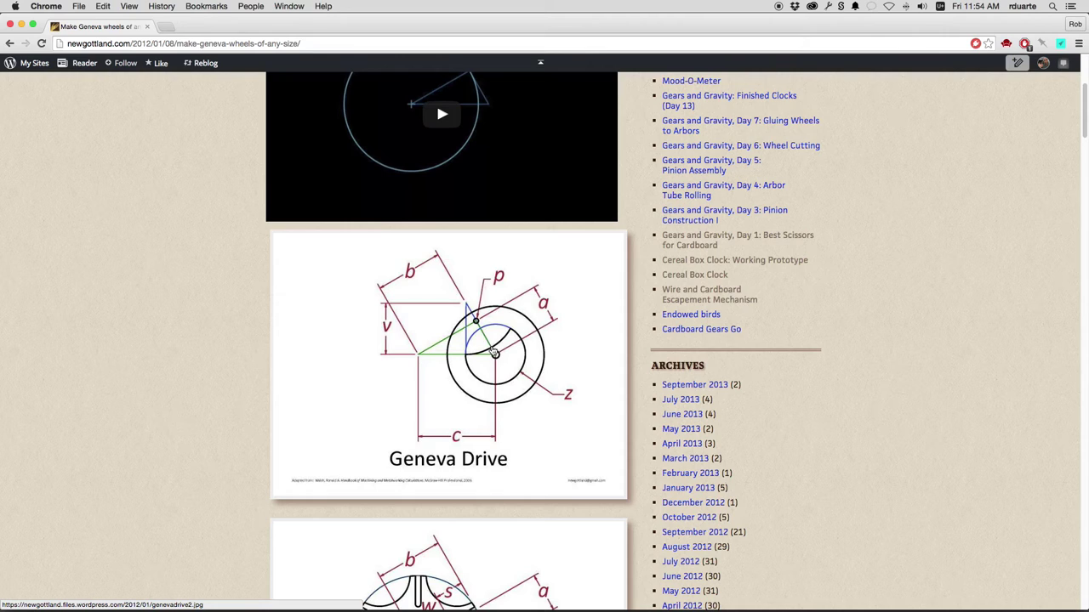
pyautogui.scroll(-6, 491, 353)
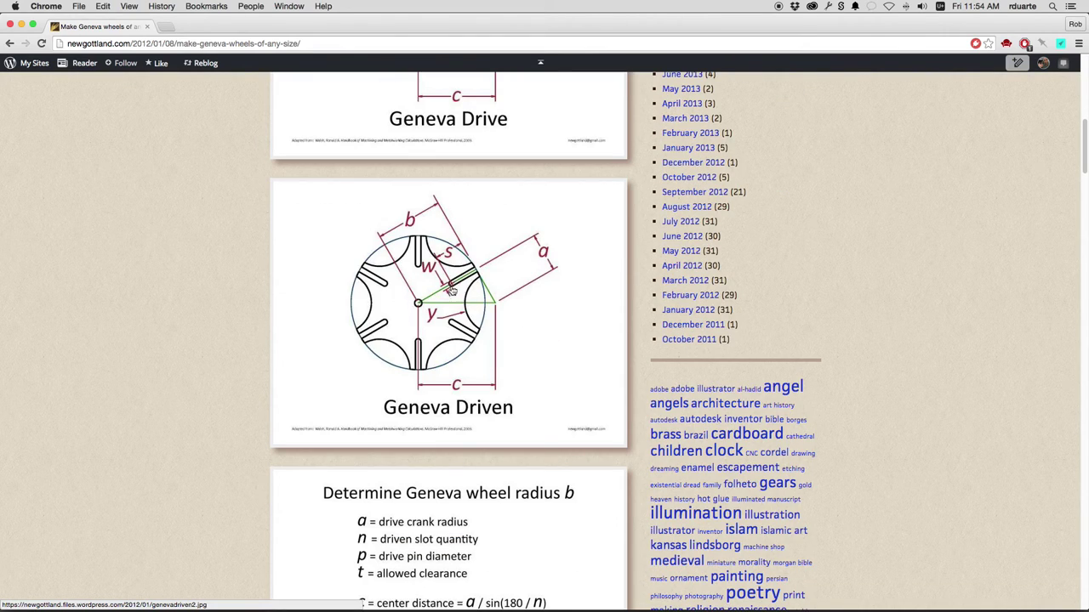
pyautogui.scroll(4, 493, 403)
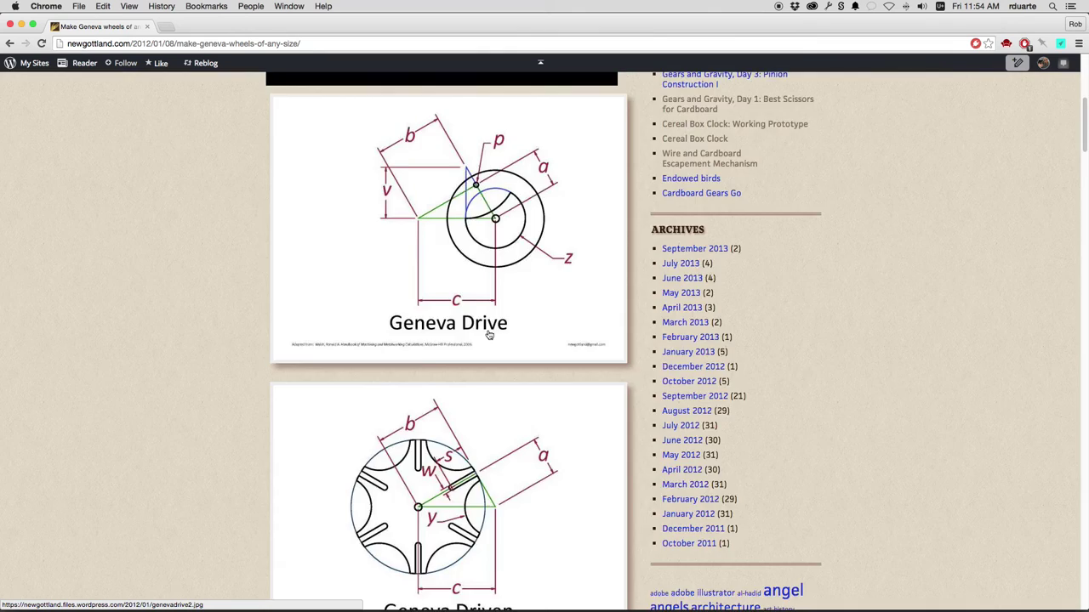
pyautogui.scroll(-10, 489, 335)
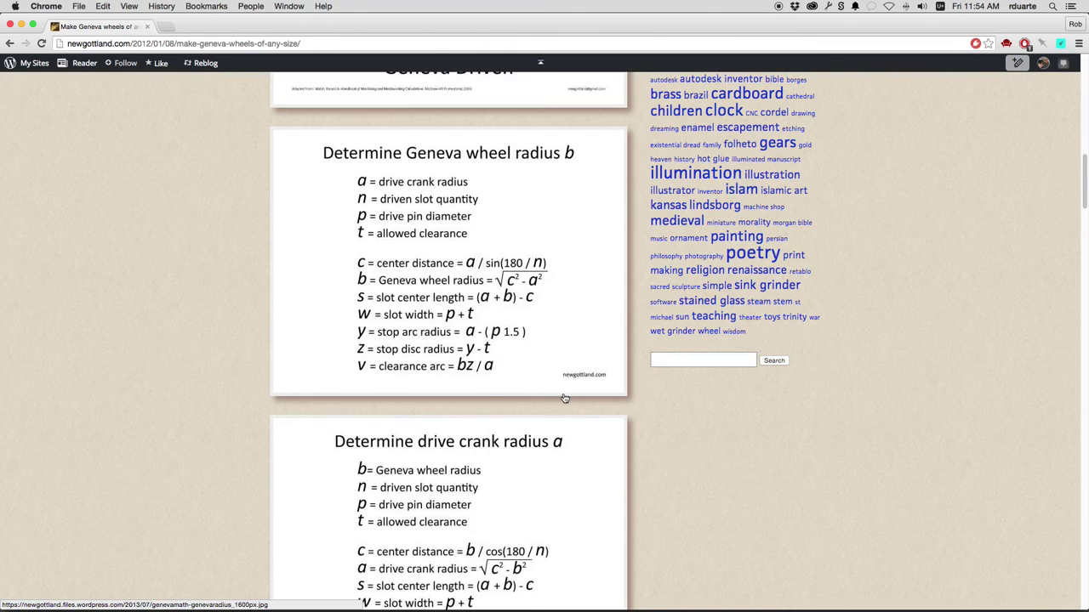
# Study the 'Determine Geneva wheel radius b' formulas, then return to Fusion 360.
pyautogui.scroll(-2, 575, 456)
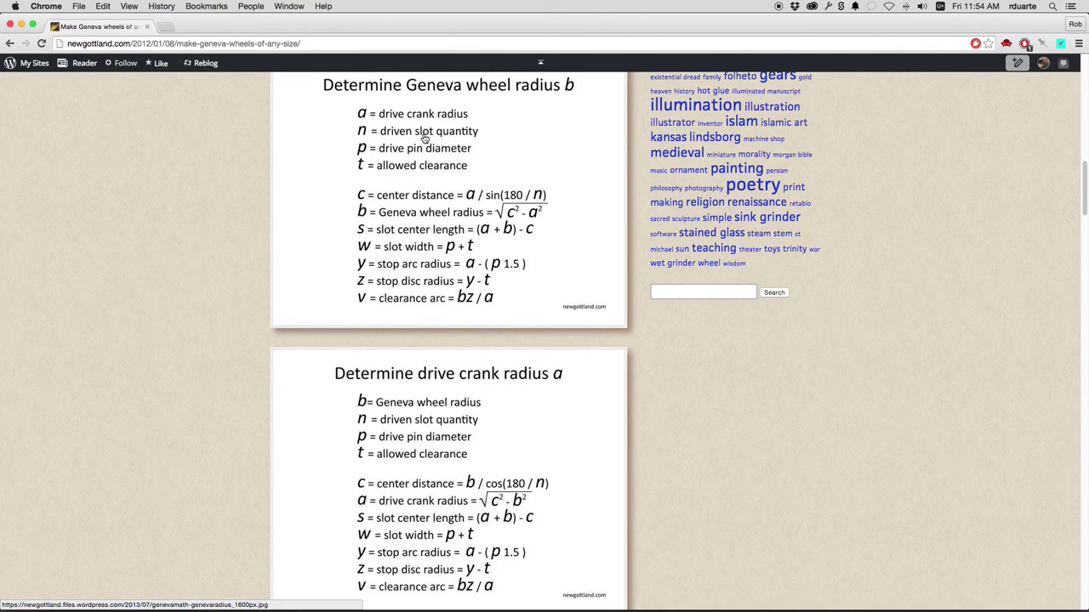
pyautogui.scroll(5, 422, 138)
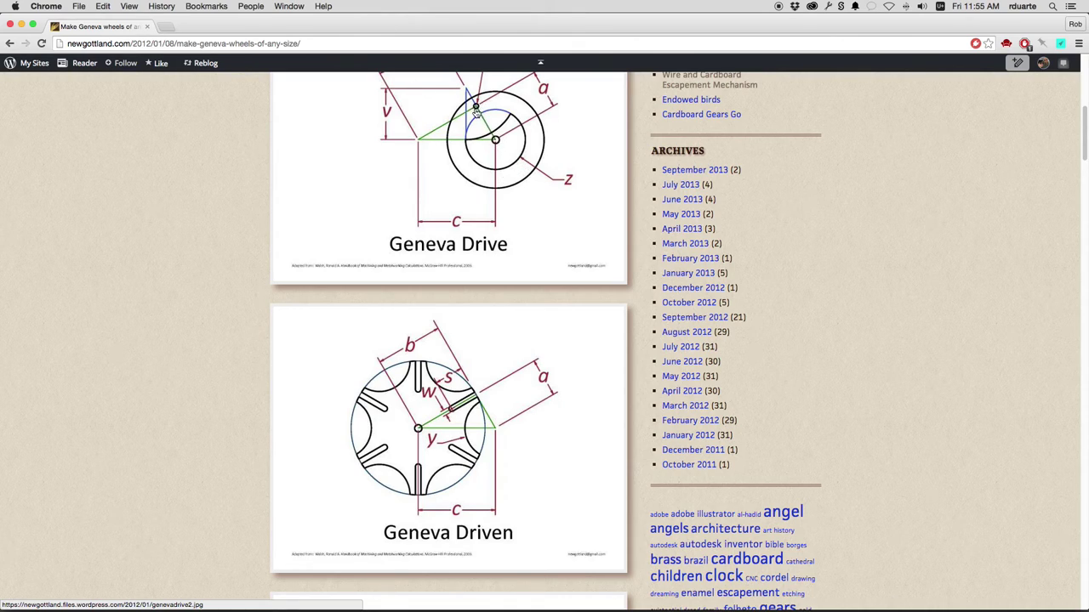
pyautogui.scroll(-6, 495, 142)
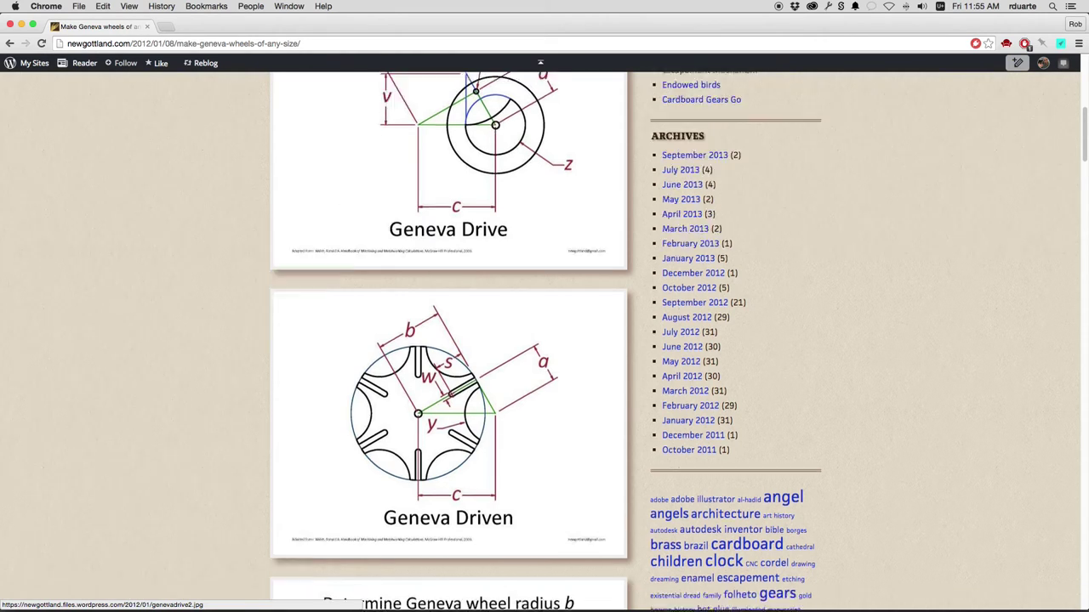
pyautogui.scroll(6, 495, 142)
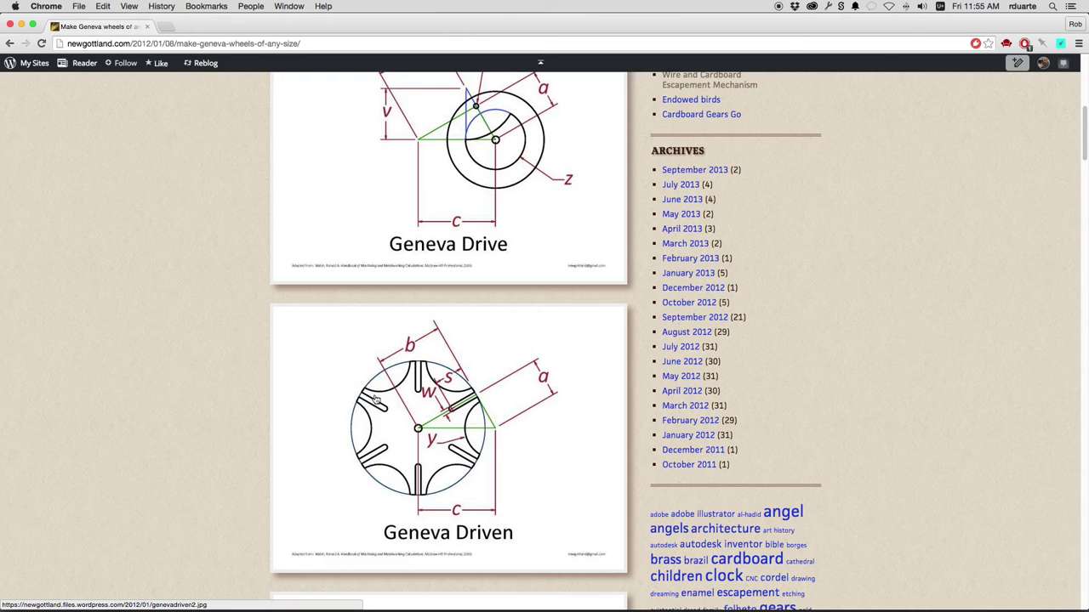
pyautogui.scroll(-5, 375, 400)
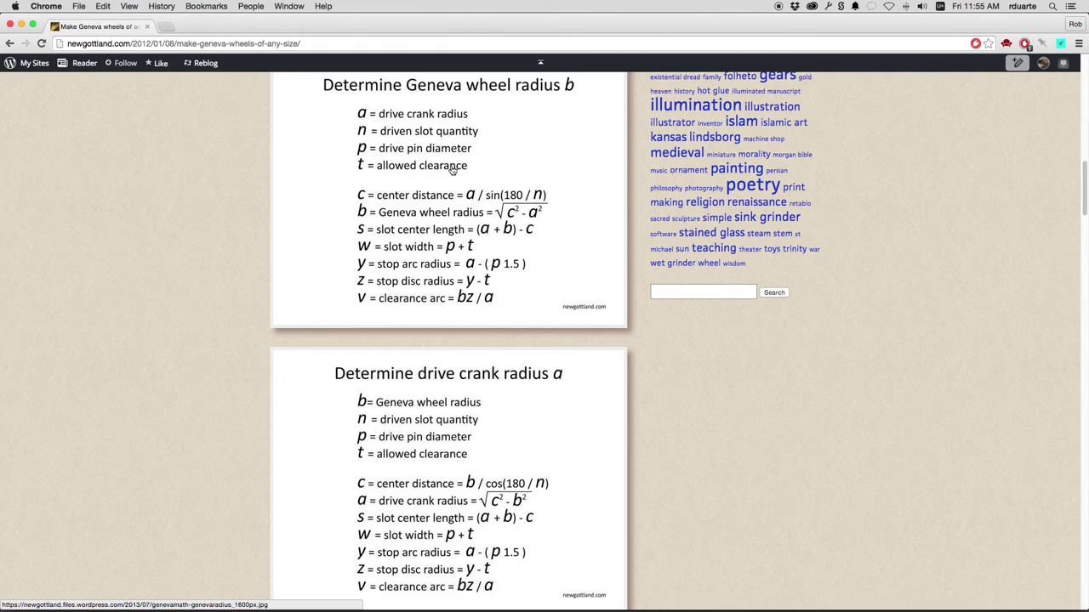
pyautogui.press('super+Tab')
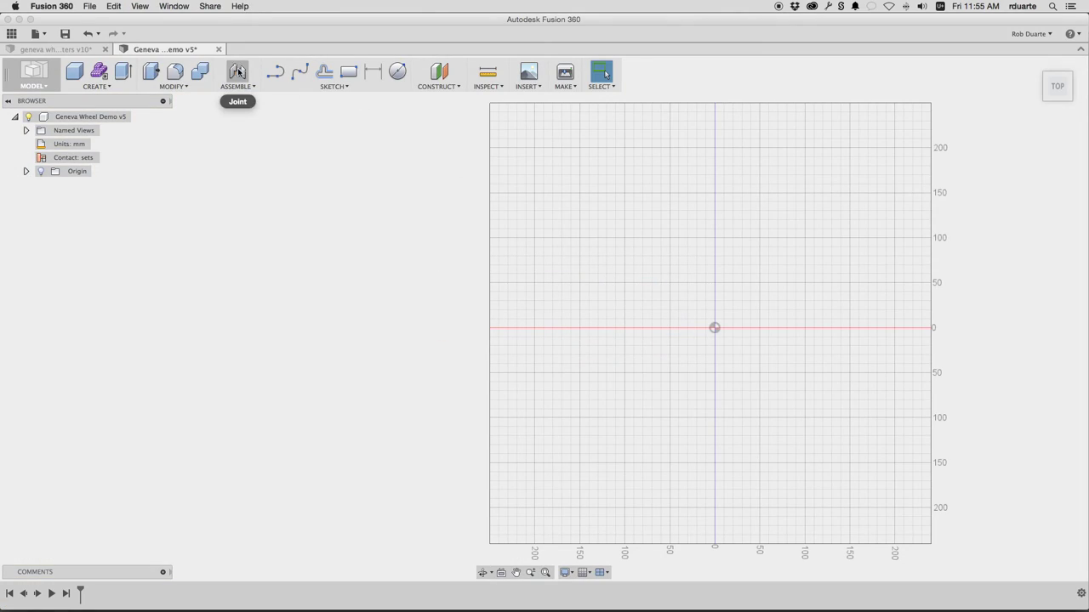
# Open Change Parameters in the Demo v5 design and start adding a new user parameter.
pyautogui.click(175, 86)
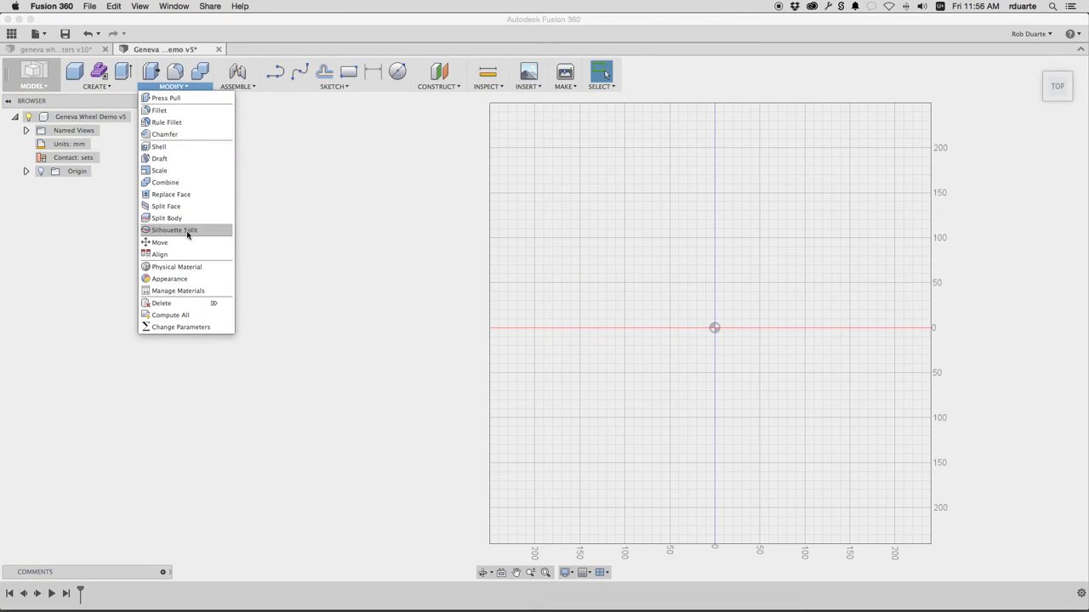
pyautogui.click(179, 327)
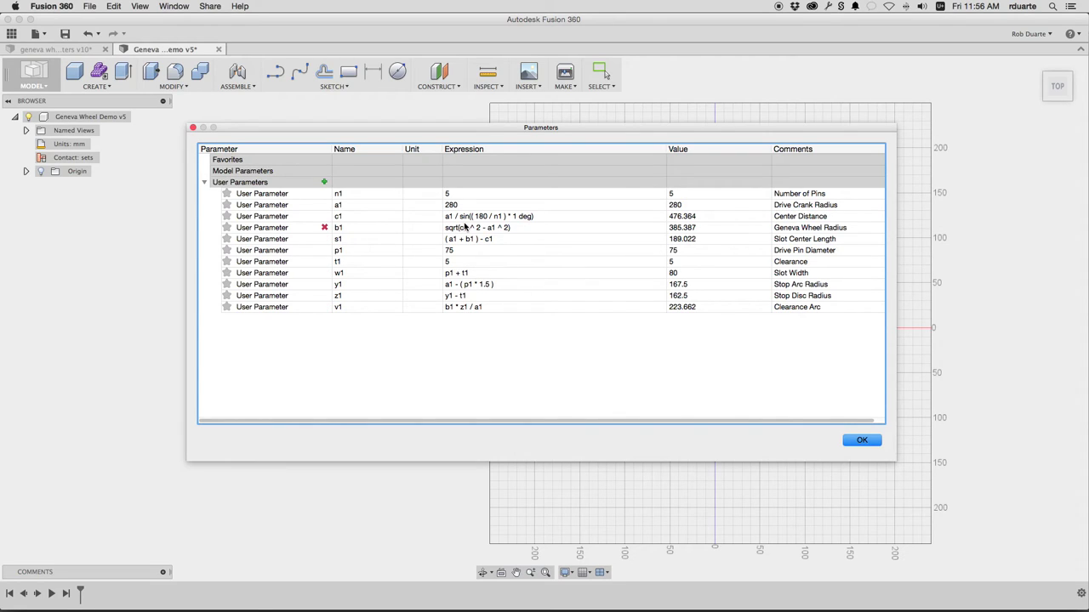
pyautogui.click(324, 182)
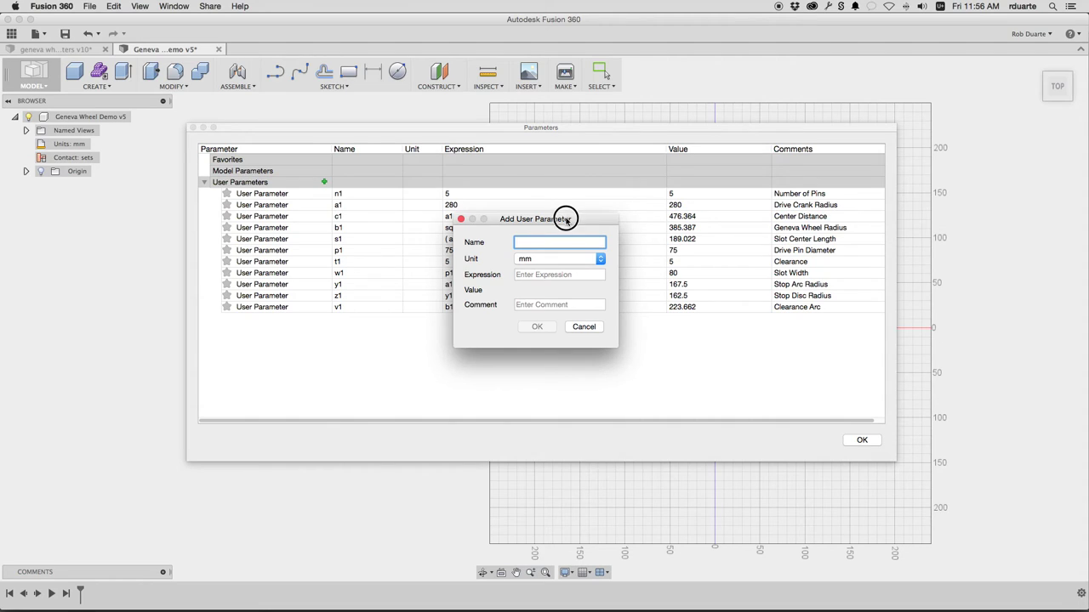
# Set the new parameter's unit to No Units, then cancel it and close the Parameters dialog.
pyautogui.moveTo(569, 214); pyautogui.dragTo(565, 221)
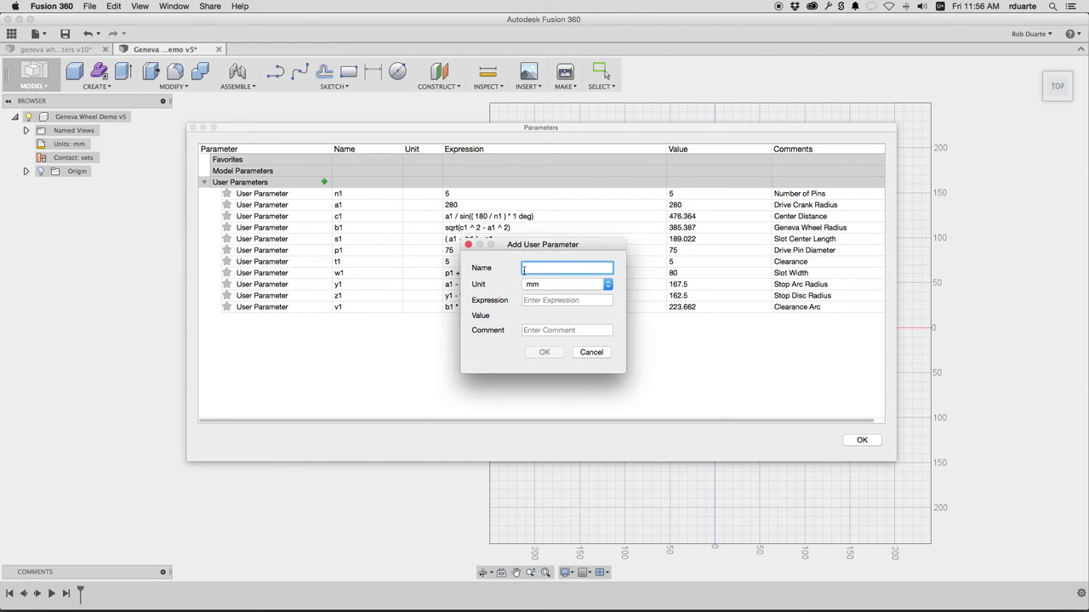
pyautogui.click(544, 283)
pyautogui.click(544, 153)
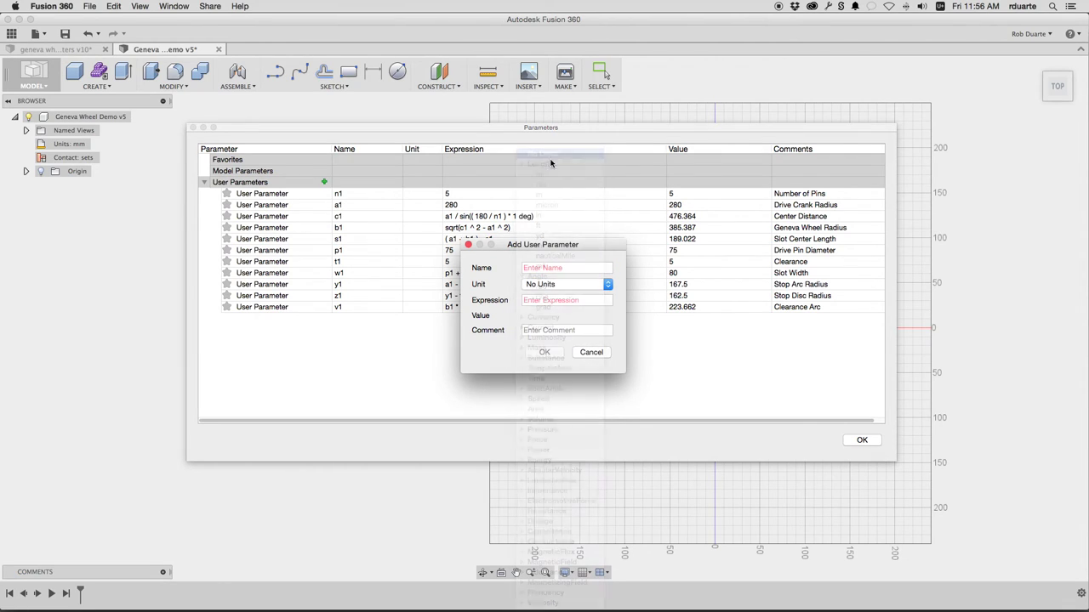
pyautogui.click(587, 353)
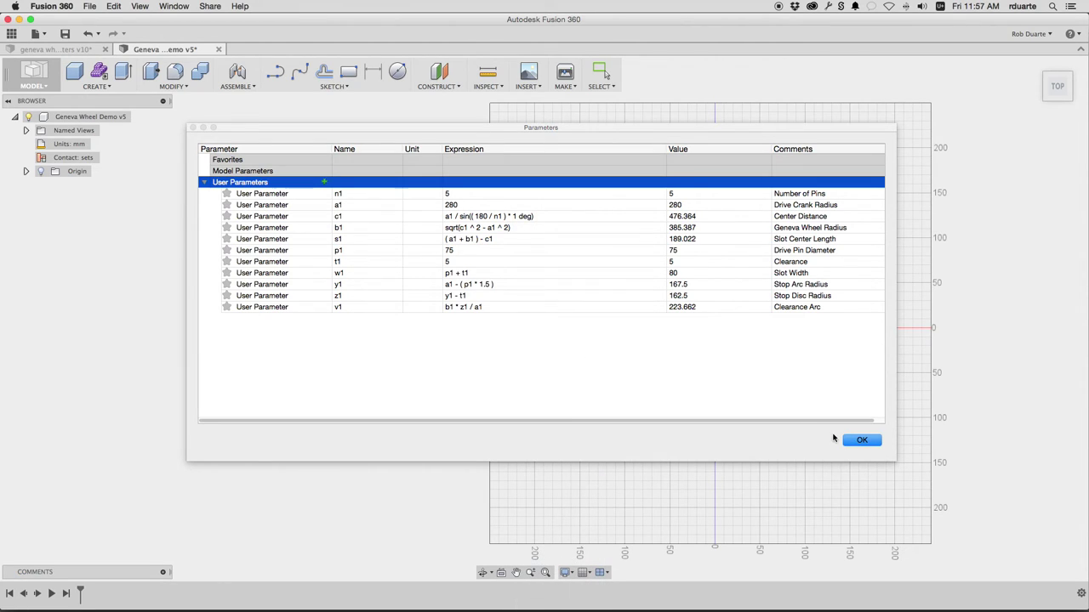
pyautogui.click(859, 441)
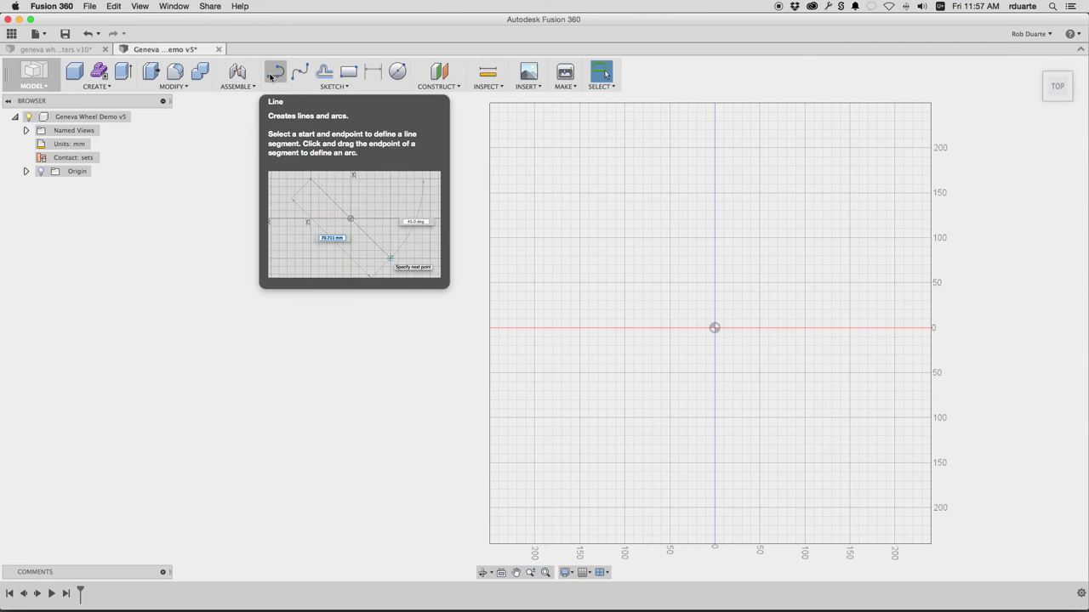
pyautogui.press('super+Tab')
# Start a sketch on the top plane and draw a closed three-line triangle.
pyautogui.scroll(-5, 455, 246)
pyautogui.scroll(8, 455, 247)
pyautogui.scroll(3, 455, 247)
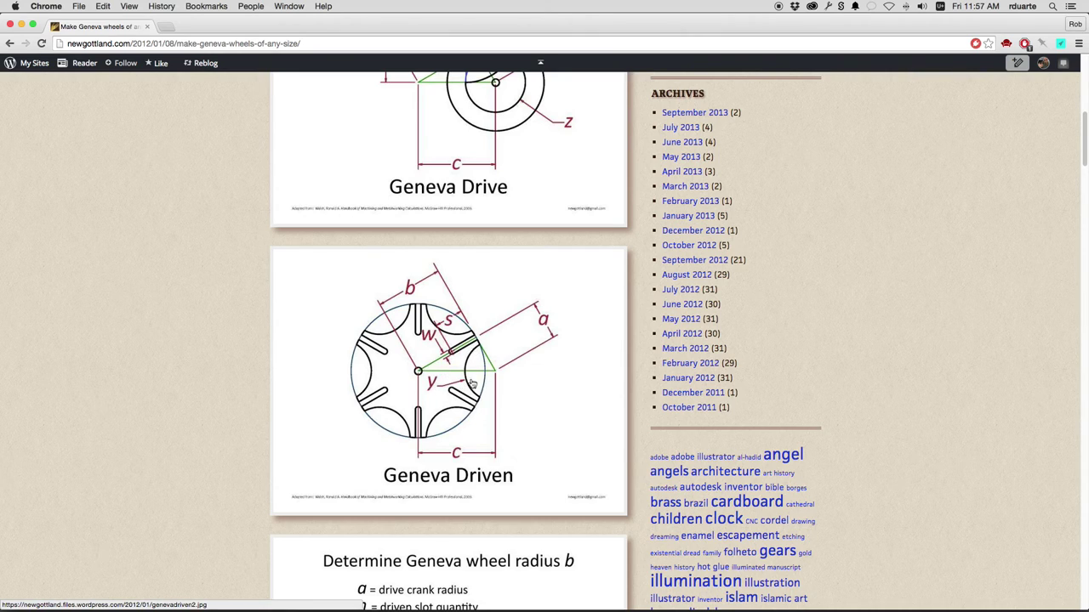
pyautogui.press('super+Tab')
pyautogui.click(275, 72)
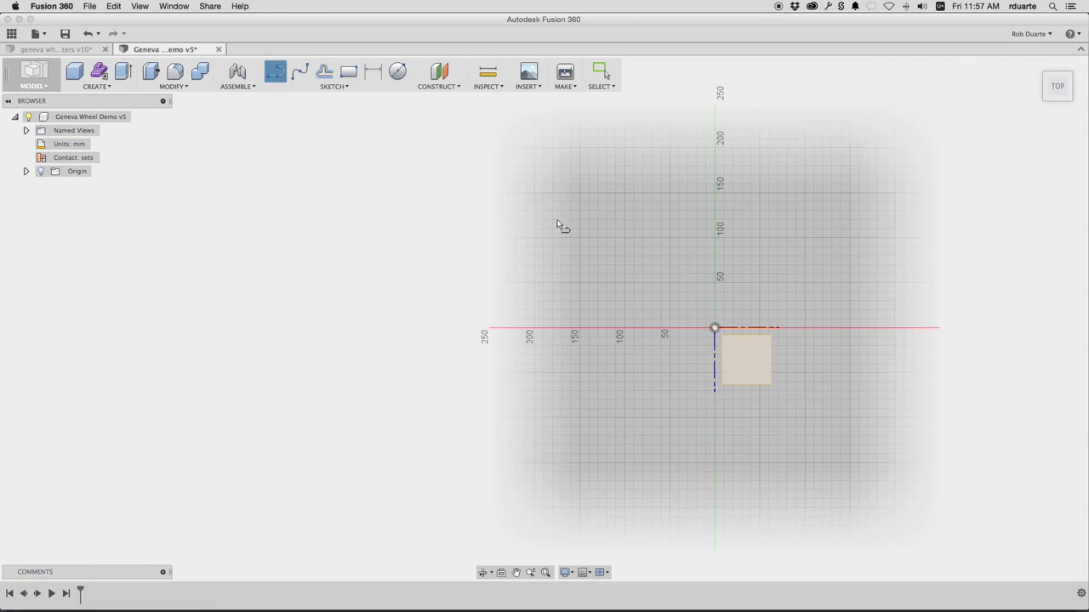
pyautogui.click(745, 351)
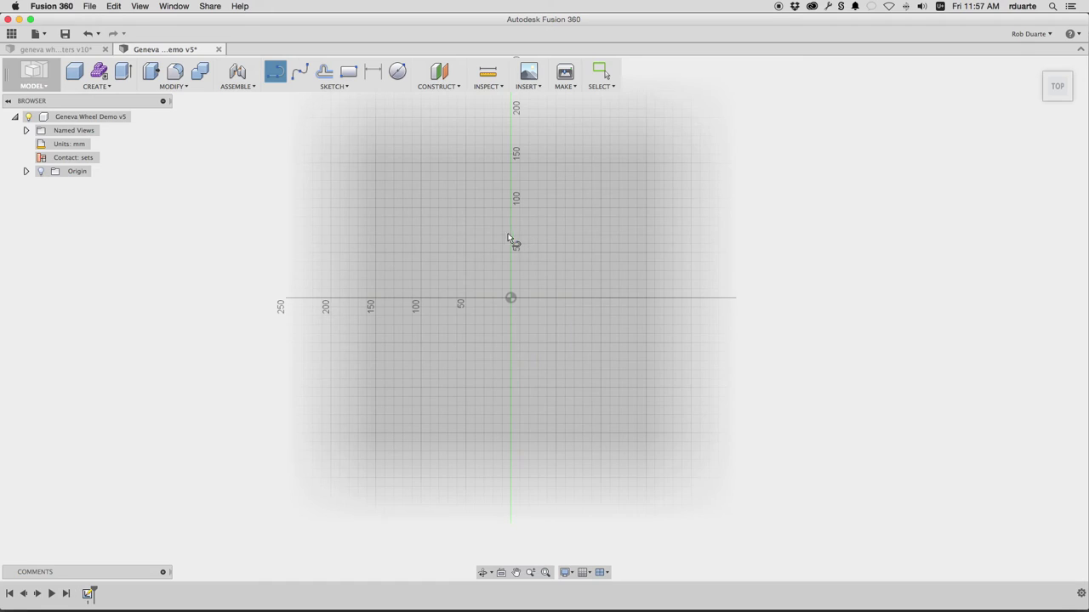
pyautogui.click(493, 275)
pyautogui.click(466, 239)
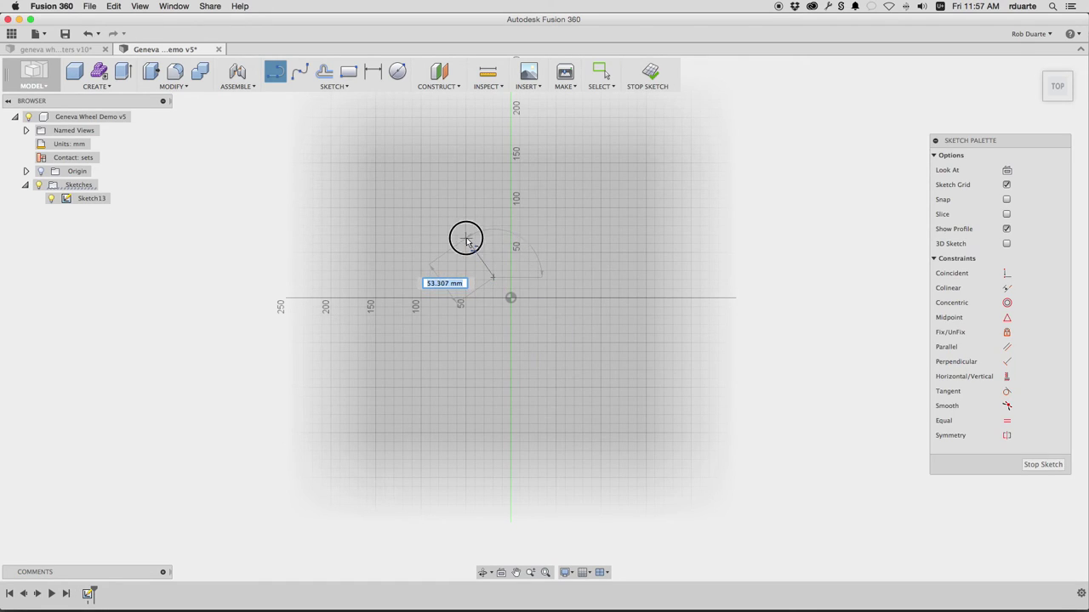
pyautogui.click(399, 276)
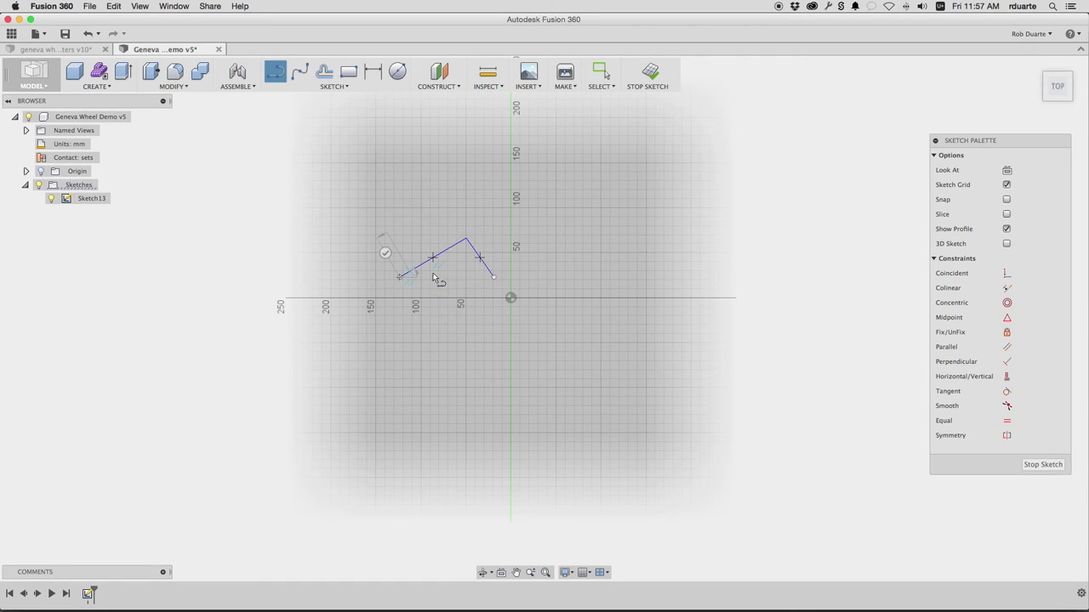
pyautogui.click(492, 277)
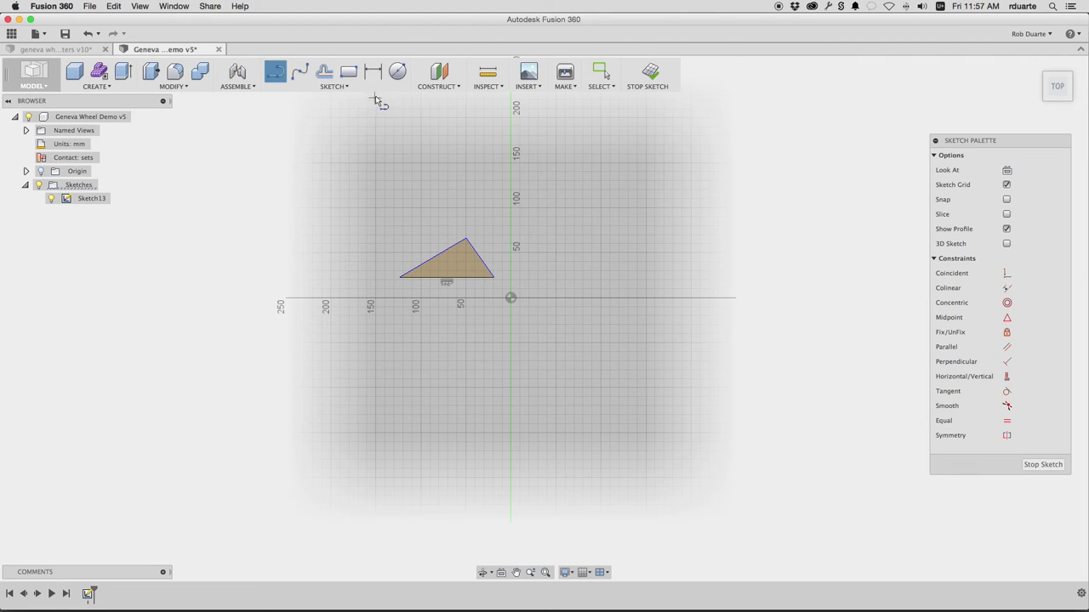
# Dimension the bottom edge to 476.364 and the slanted edge to 385.387 (aligned).
pyautogui.click(372, 71)
pyautogui.click(459, 276)
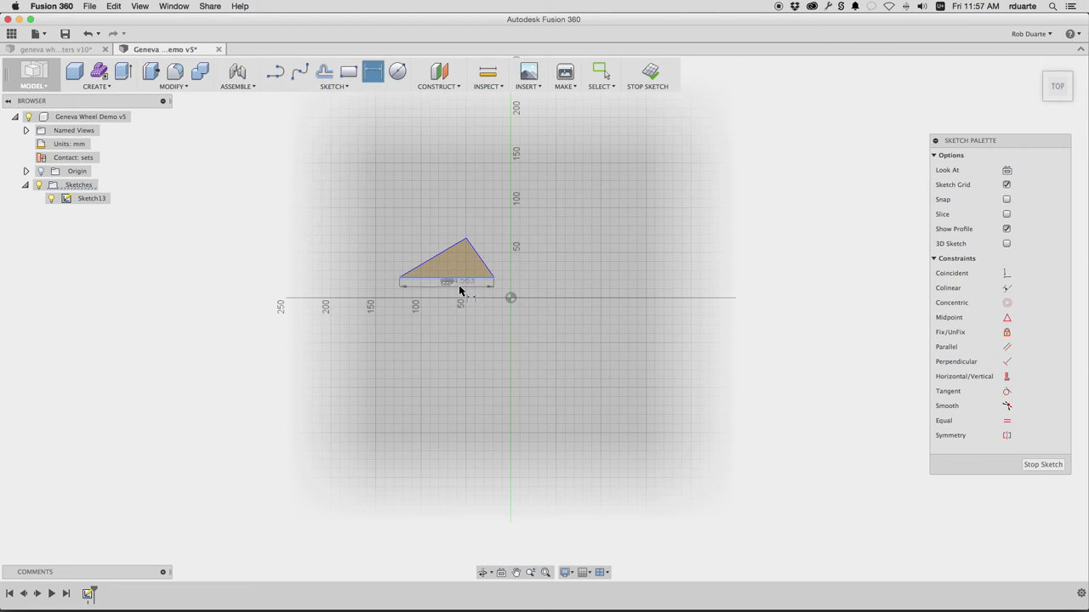
pyautogui.click(469, 287)
pyautogui.write('476.364')
pyautogui.press('Return')
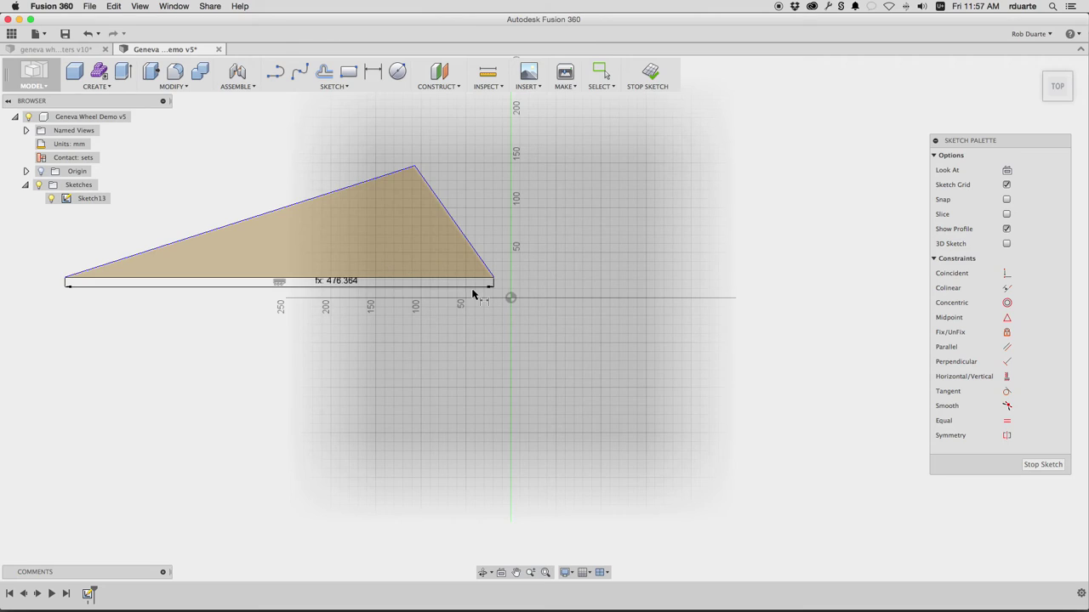
pyautogui.click(342, 183)
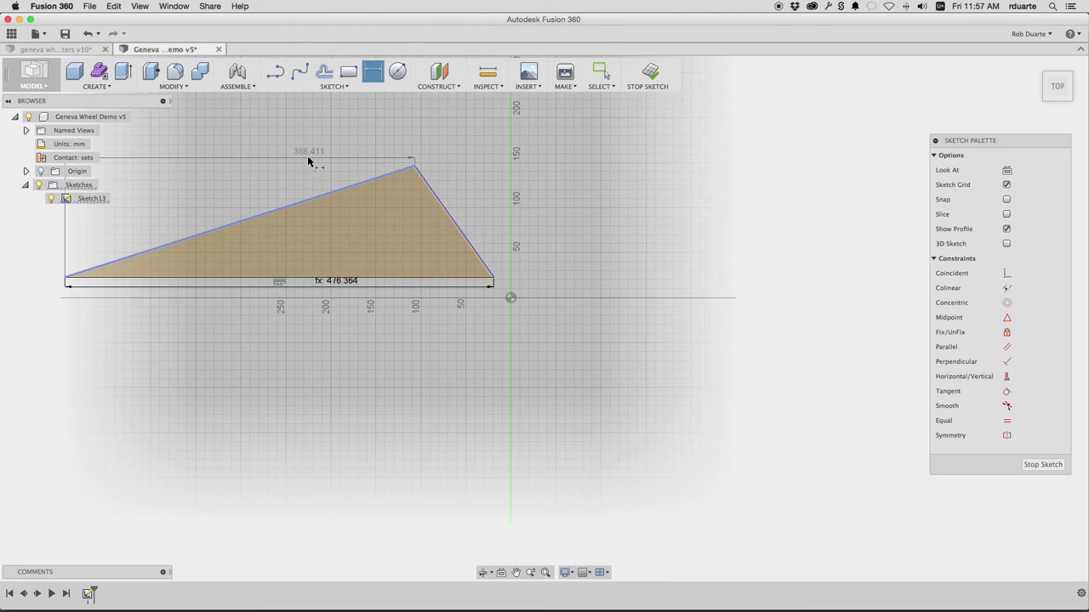
pyautogui.rightClick(311, 166)
pyautogui.click(315, 213)
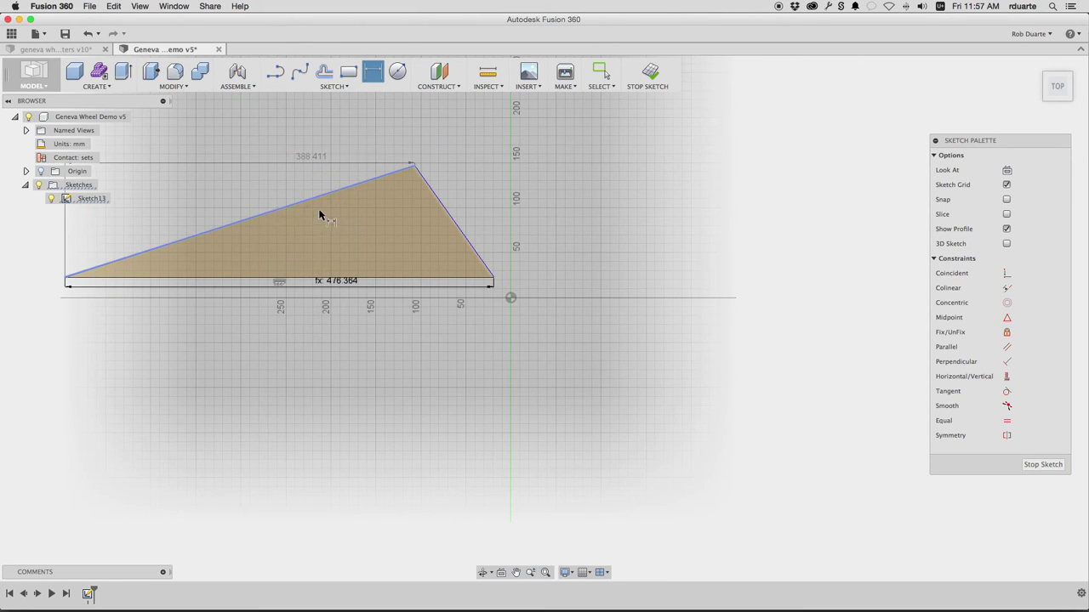
pyautogui.click(283, 175)
pyautogui.write('385.387')
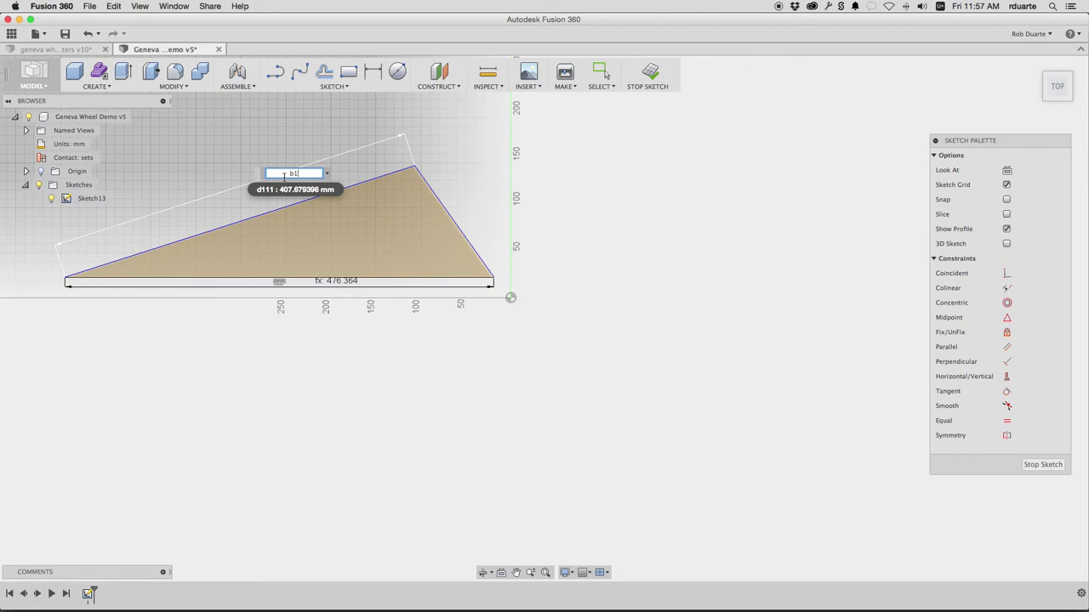
pyautogui.press('Return')
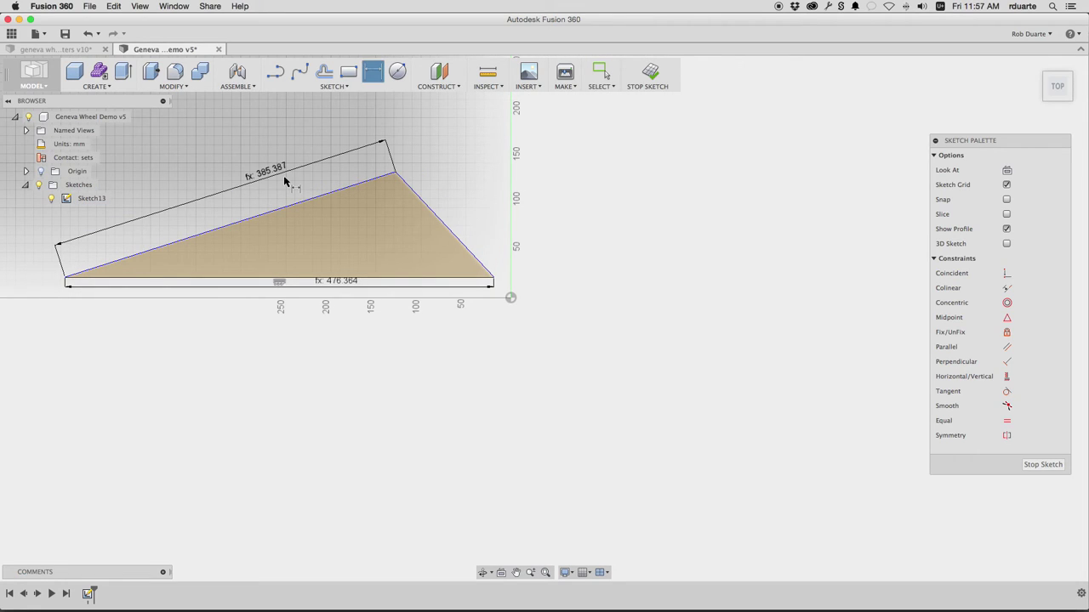
# Give the triangle's right edge an aligned dimension of a1.
pyautogui.rightClick(420, 194)
pyautogui.click(436, 249)
pyautogui.click(444, 225)
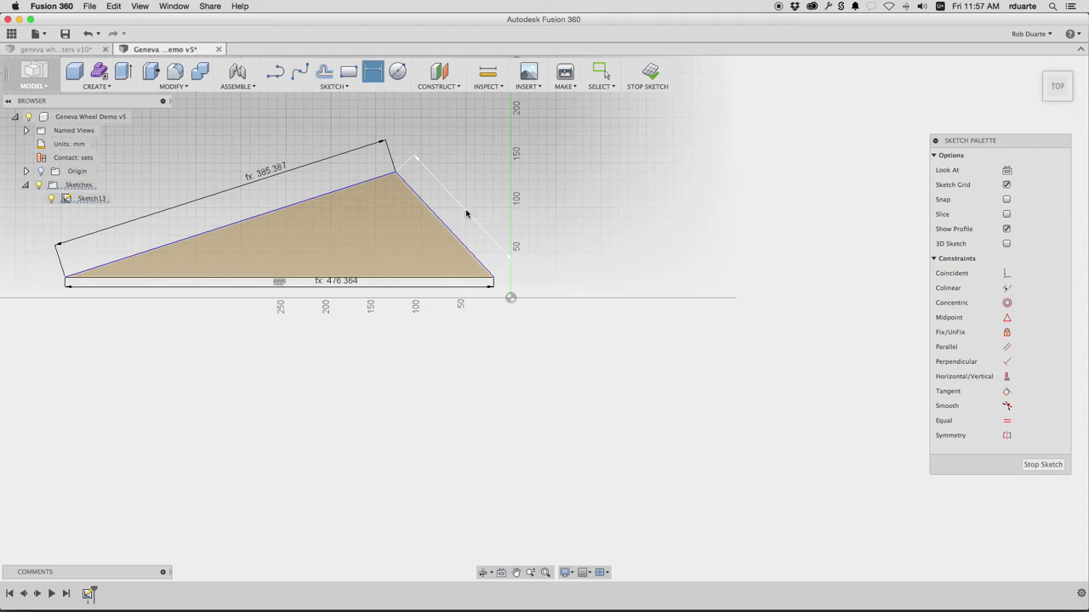
pyautogui.click(466, 212)
pyautogui.write('a1')
pyautogui.press('Return')
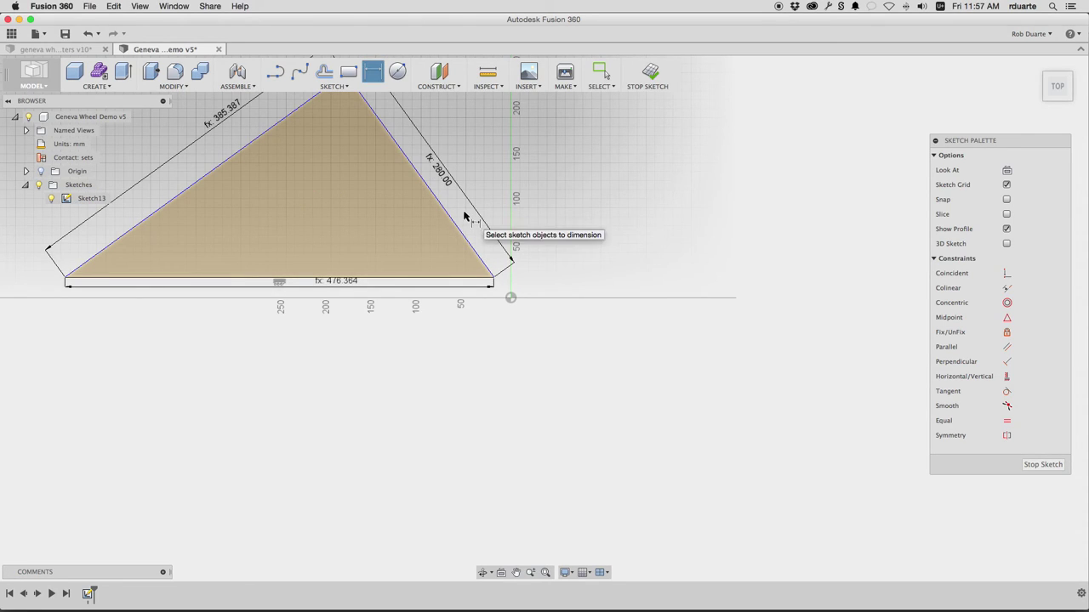
pyautogui.scroll(-1, 460, 283)
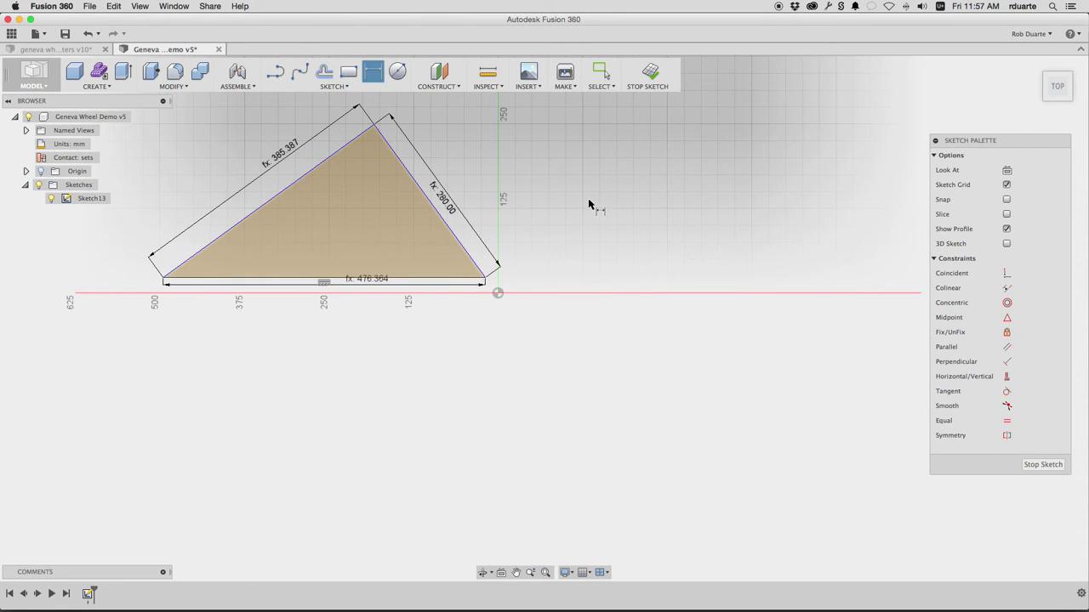
pyautogui.press('Escape')
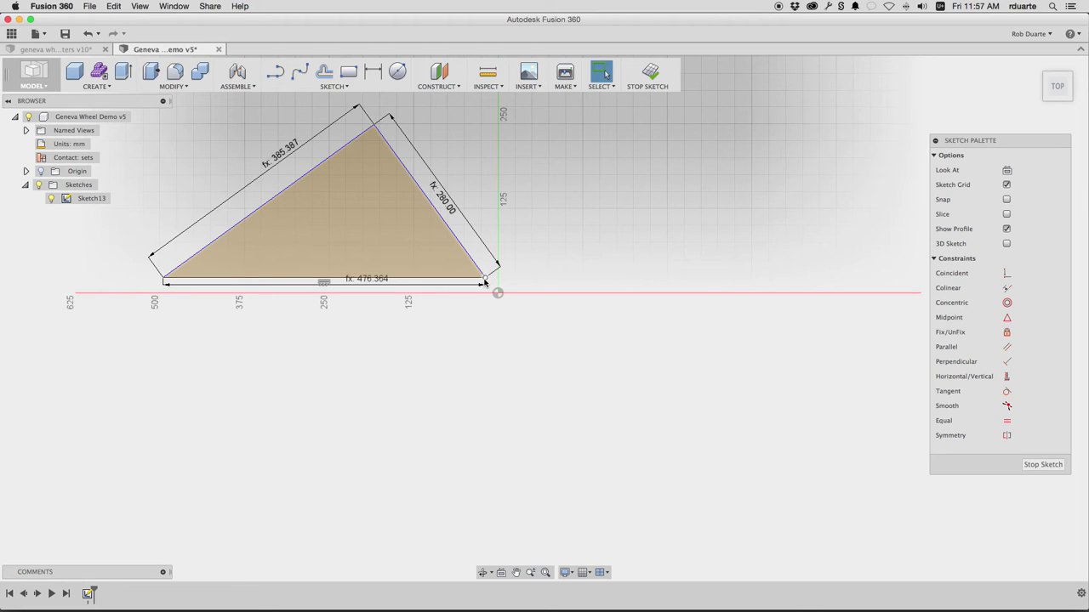
# Make the triangle's bottom-right corner coincident with the origin, then recheck the reference article.
pyautogui.click(484, 278)
pyautogui.click(499, 292)
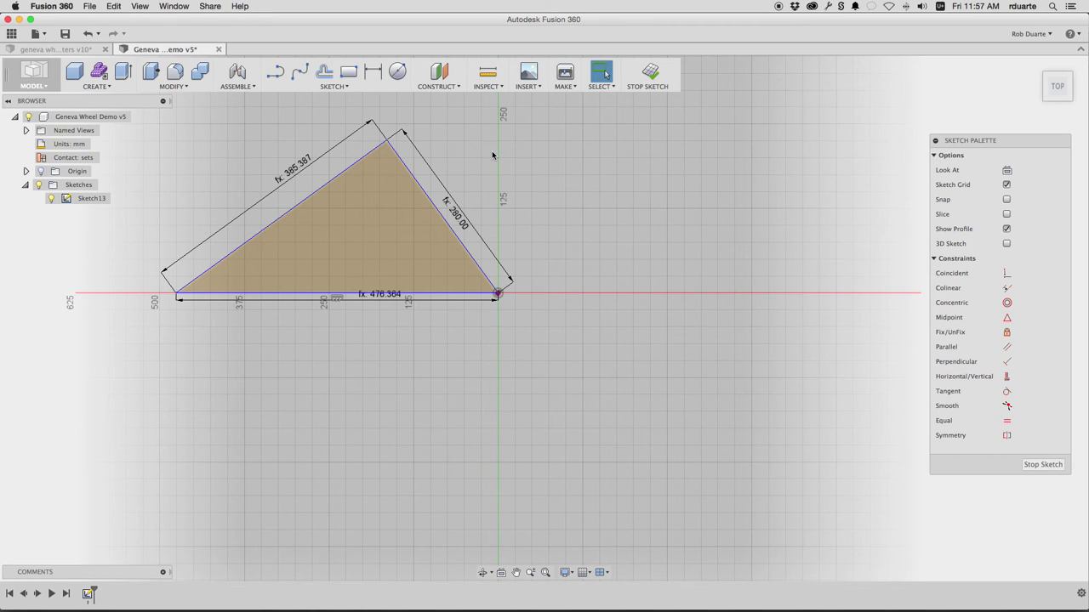
pyautogui.press('super+Tab')
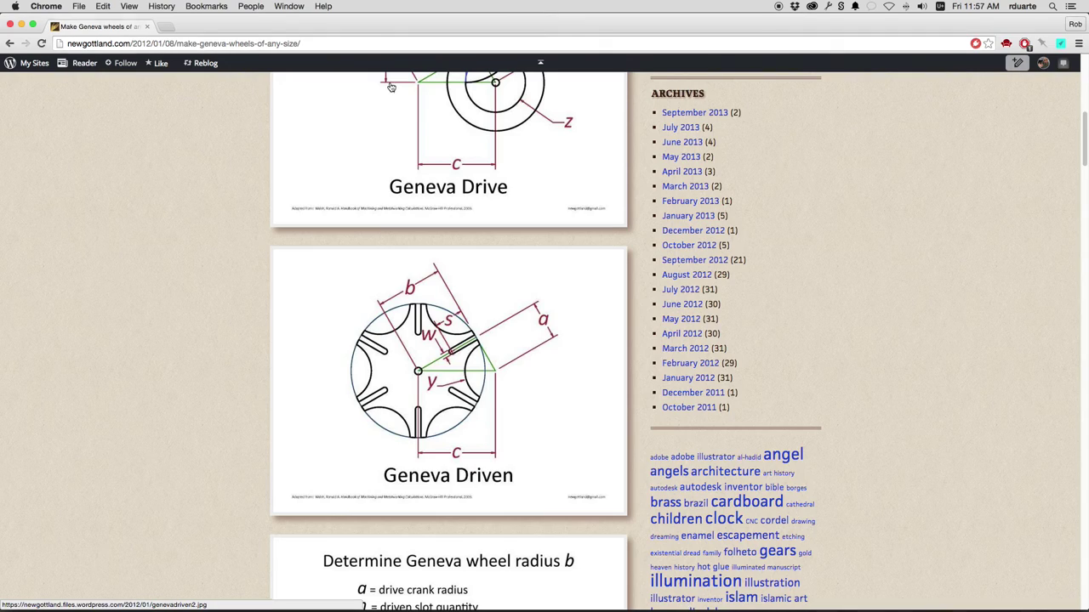
pyautogui.scroll(-3, 425, 196)
pyautogui.scroll(5, 425, 196)
pyautogui.scroll(5, 426, 195)
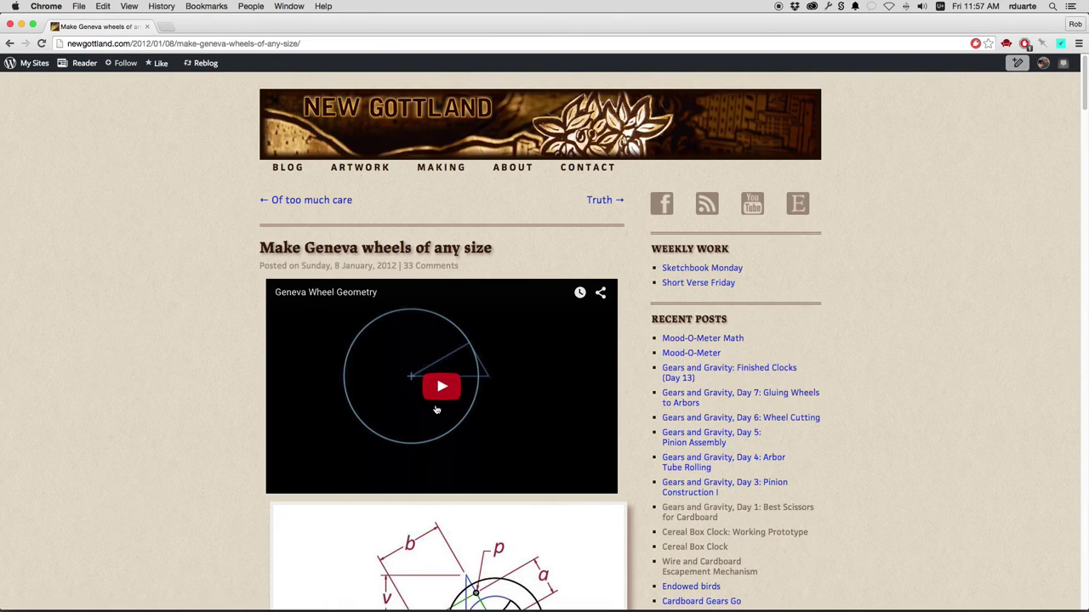
pyautogui.press('super+Tab')
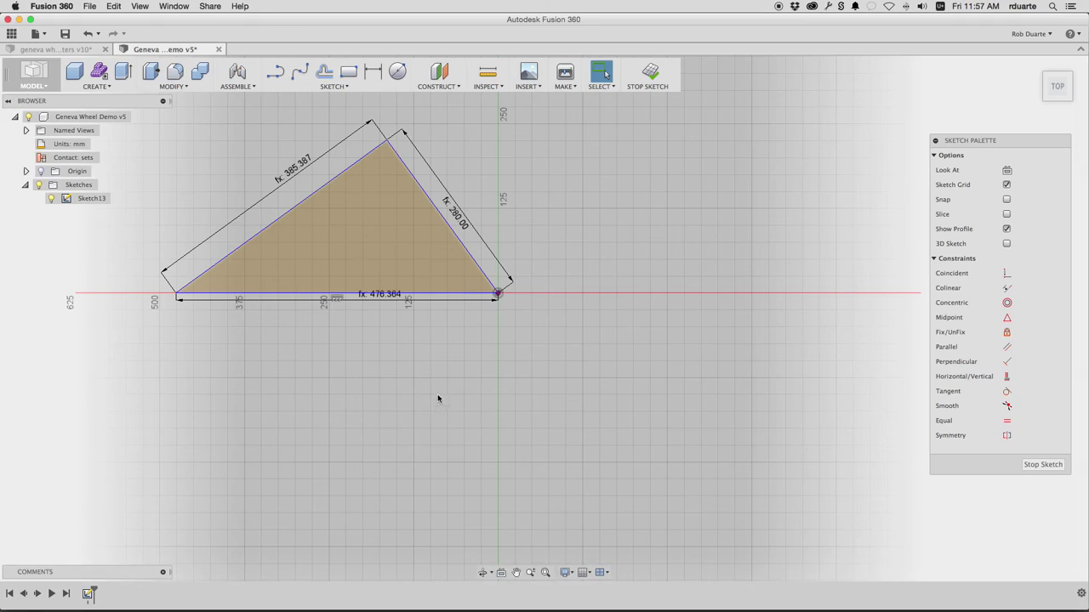
# Draw a large circle centred on the triangle's left corner, passing through its top corner.
pyautogui.press('super+Tab')
pyautogui.press('super+Tab')
pyautogui.click(176, 293)
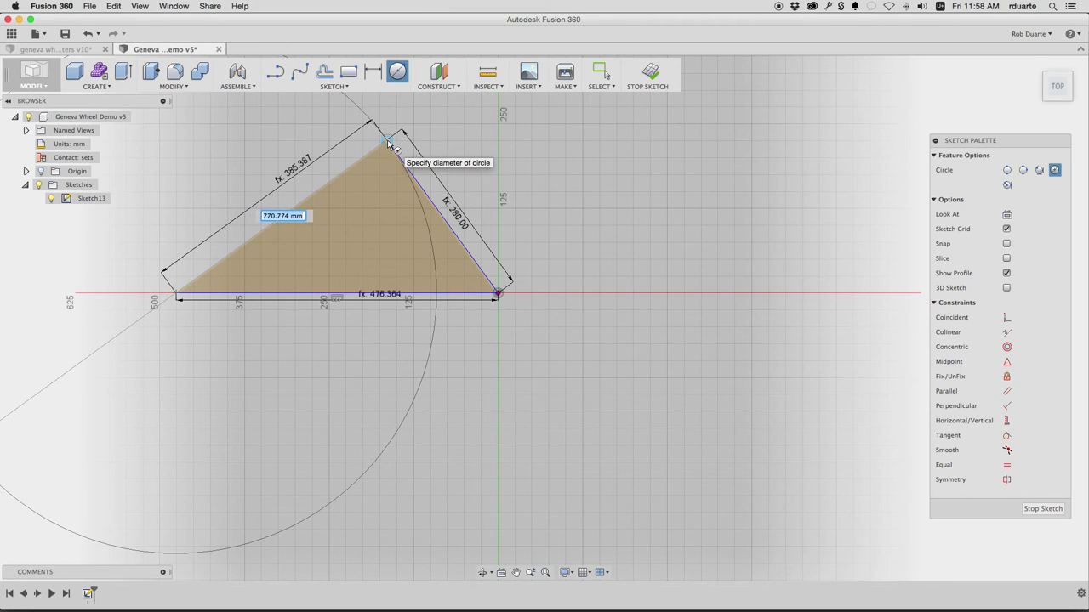
pyautogui.click(388, 143)
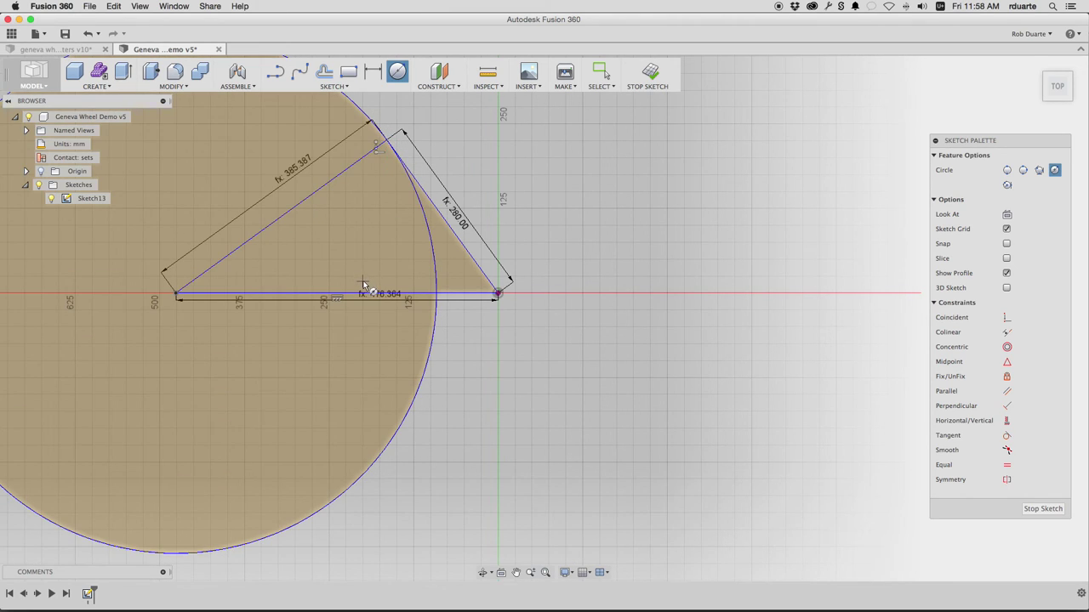
pyautogui.scroll(-2, 363, 284)
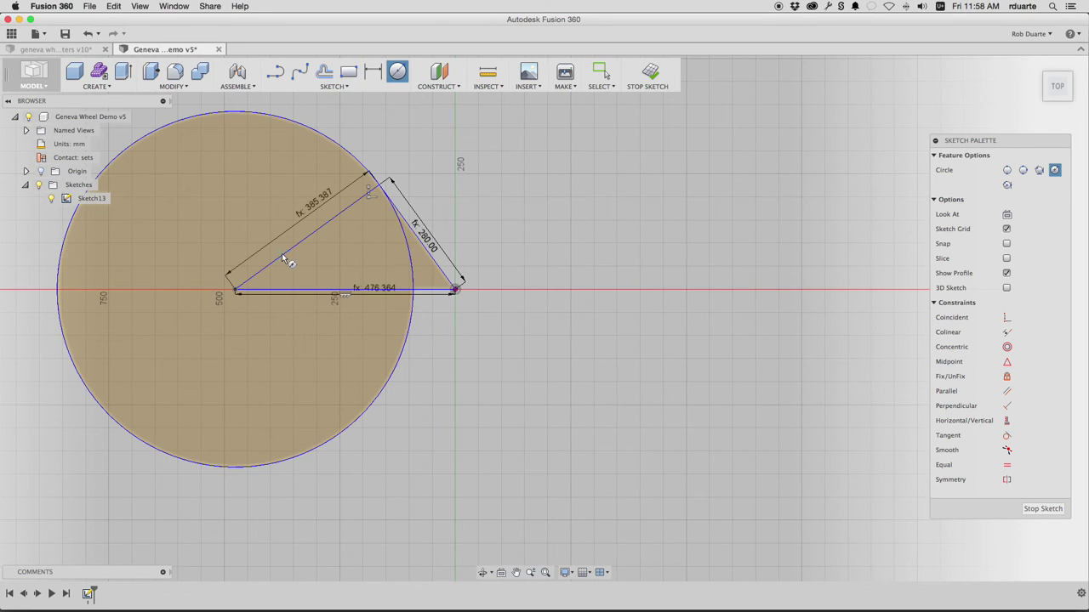
# Add a small circle on the slanted edge with diameter (w1) * 1.
pyautogui.click(282, 253)
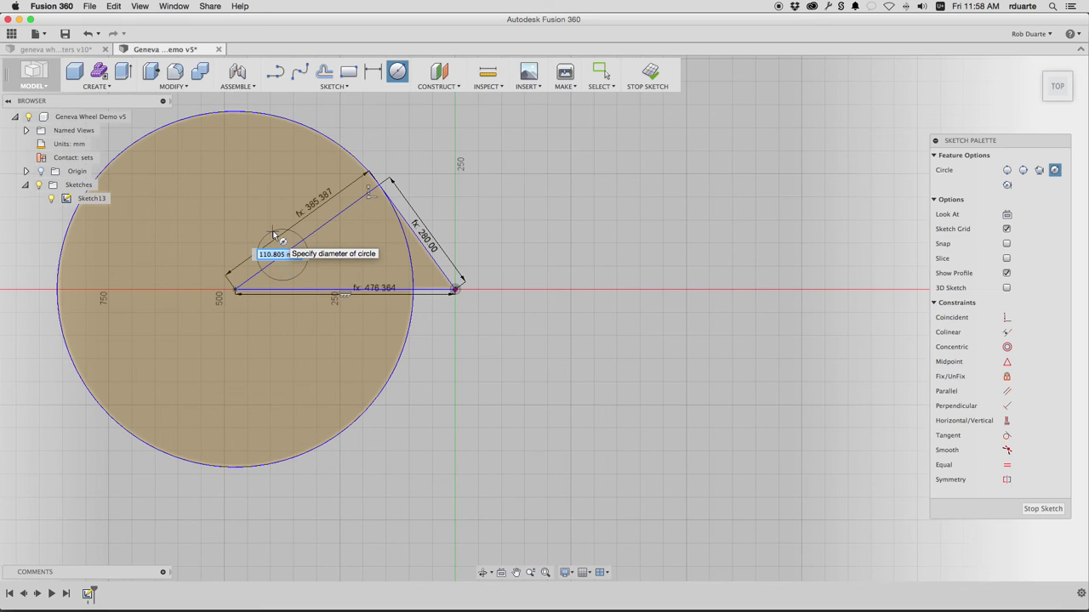
pyautogui.write('w1) * 1')
pyautogui.press('Tab')
pyautogui.press('Return')
pyautogui.press('Escape')
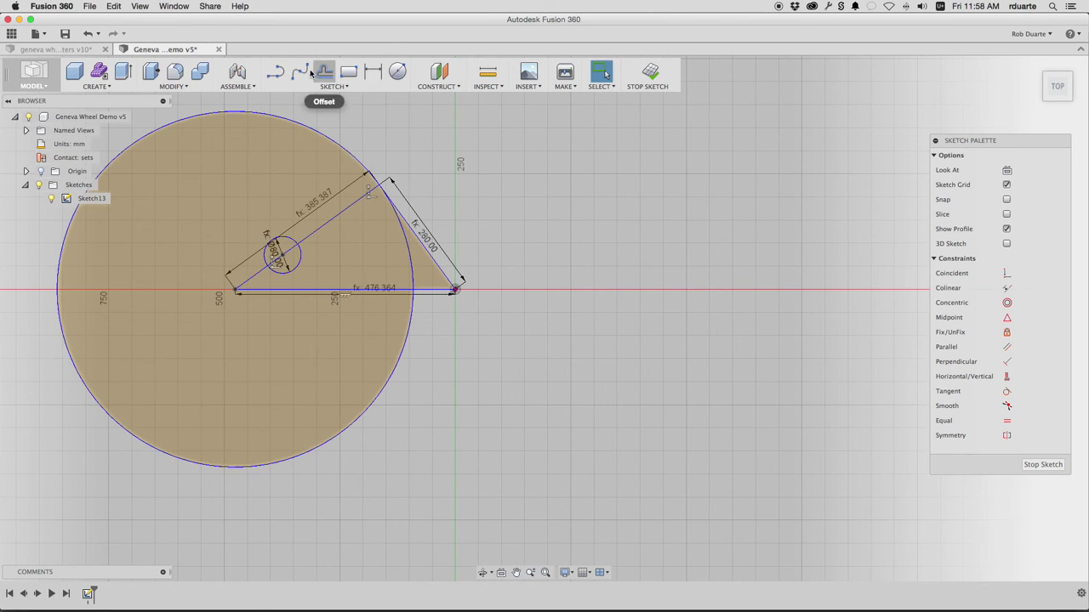
# Move the 385.387 dimension aside and draw a line from the small circle to the big circle's edge.
pyautogui.click(274, 72)
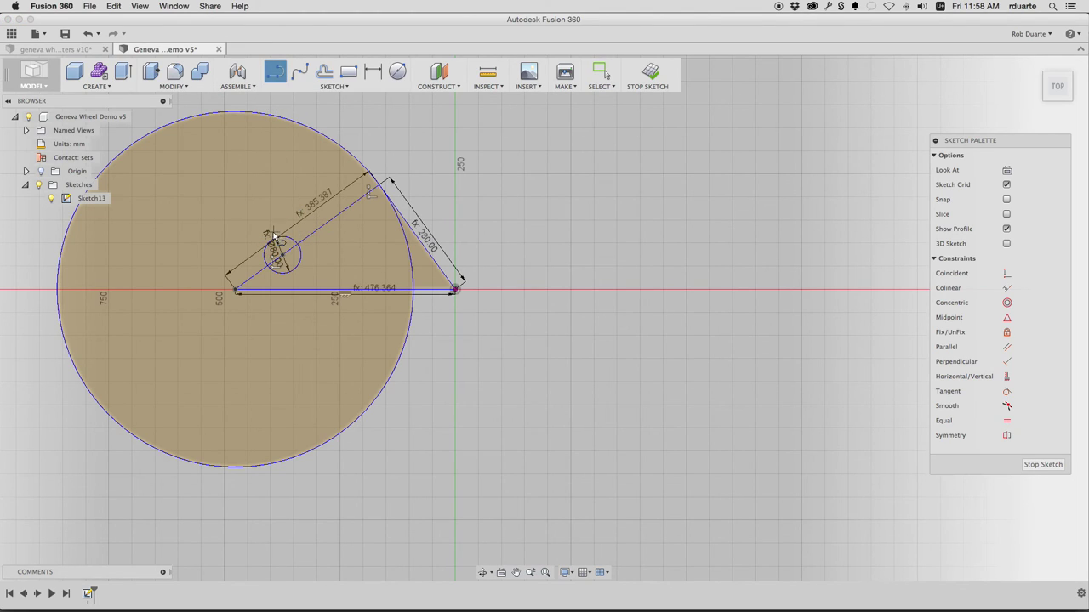
pyautogui.press('Escape')
pyautogui.moveTo(319, 199); pyautogui.dragTo(251, 152)
pyautogui.click(270, 73)
pyautogui.click(283, 254)
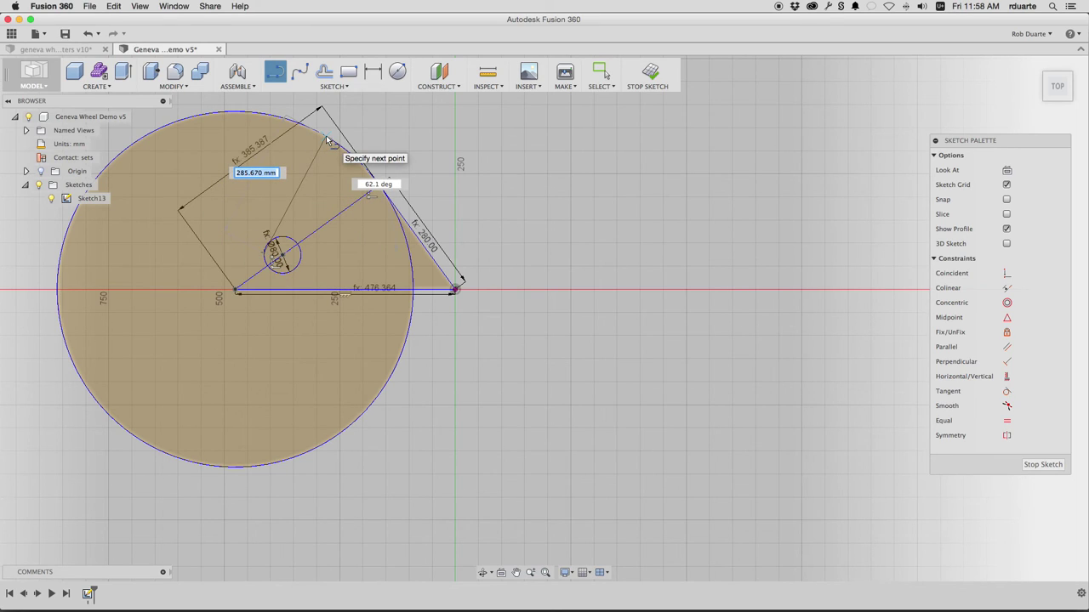
pyautogui.click(327, 139)
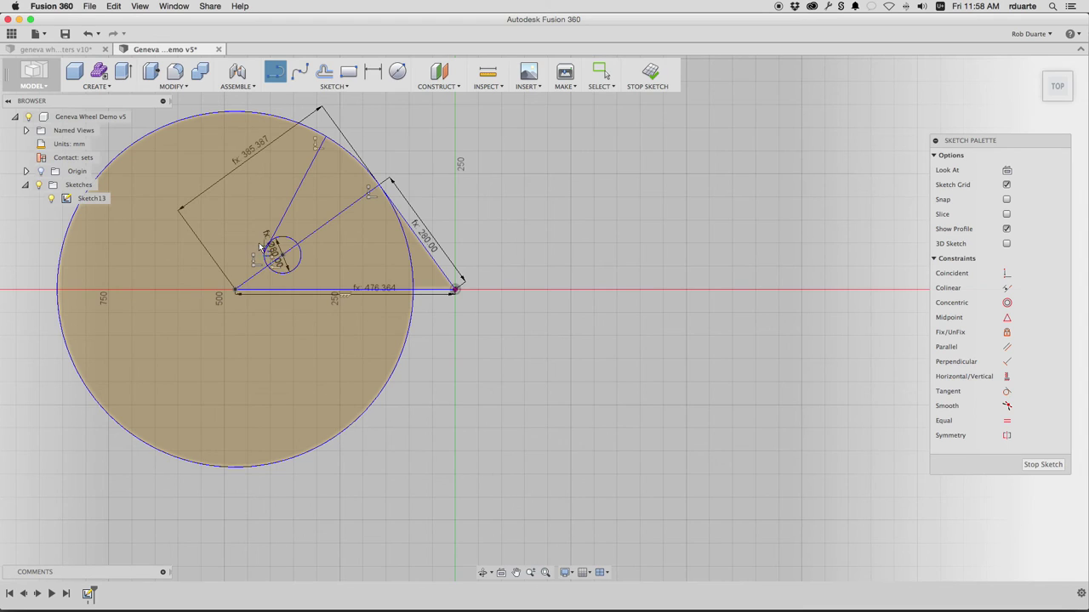
pyautogui.scroll(2, 271, 259)
pyautogui.moveTo(259, 247); pyautogui.dragTo(275, 284, button='middle')
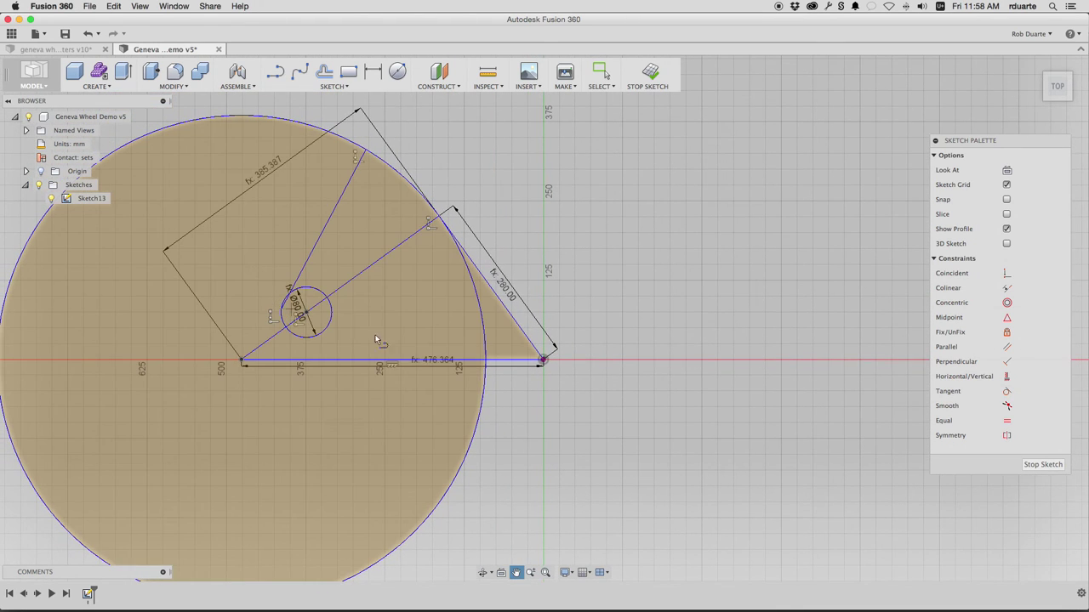
pyautogui.press('Escape')
# Constrain the new line tangent to the small circle and parallel to the diagonal centre line.
pyautogui.click(321, 230)
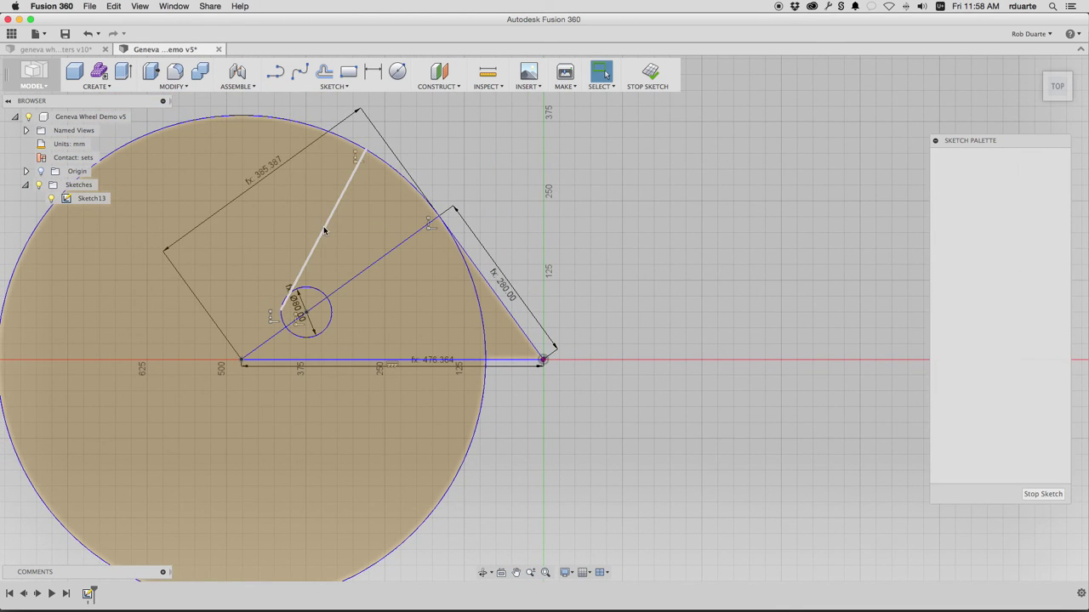
pyautogui.click(1013, 421)
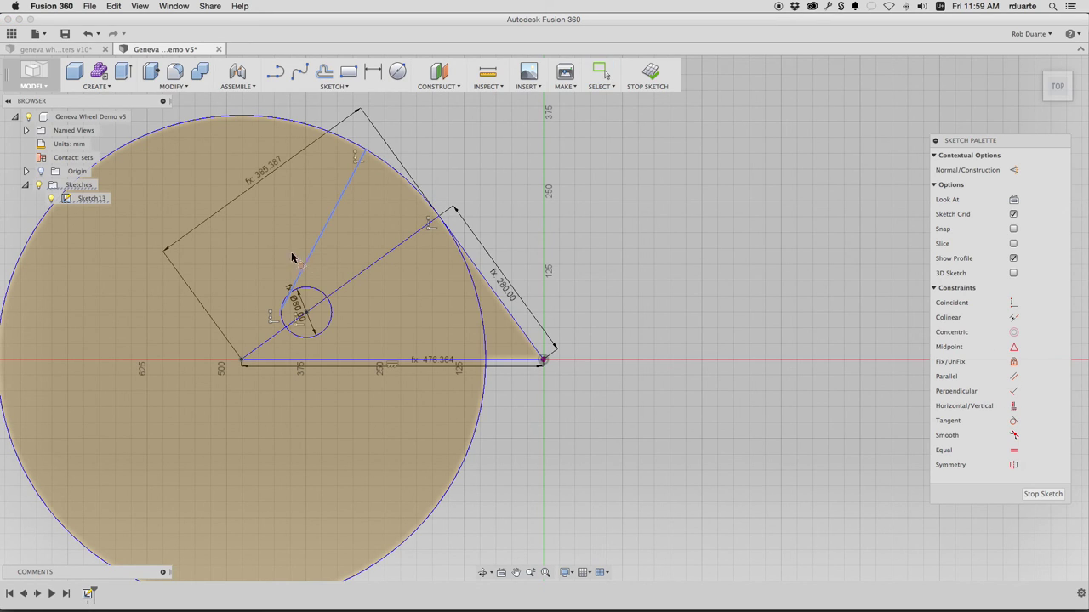
pyautogui.click(284, 327)
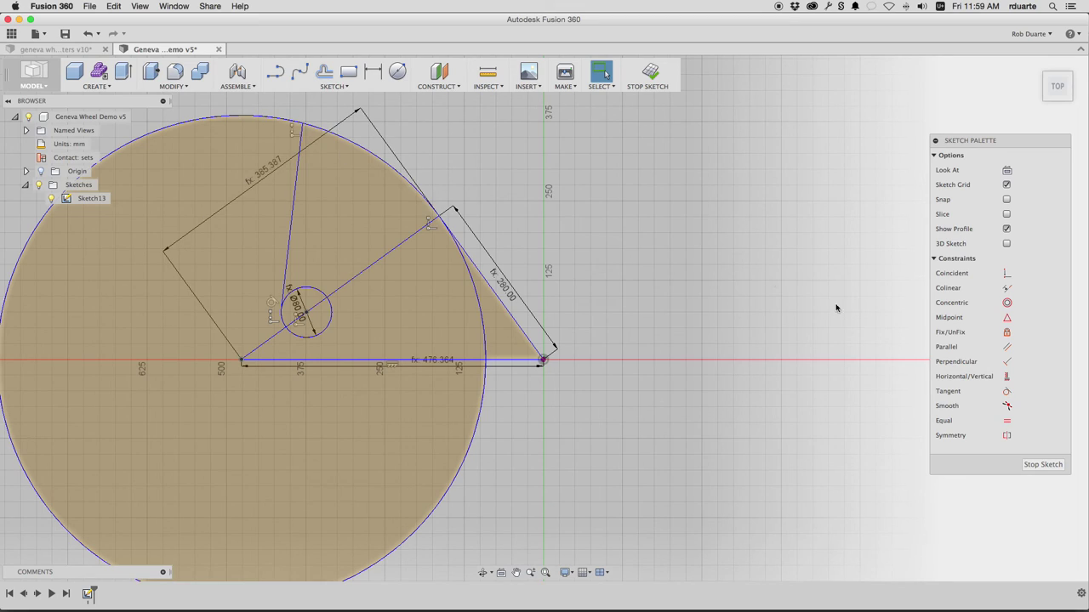
pyautogui.click(1007, 349)
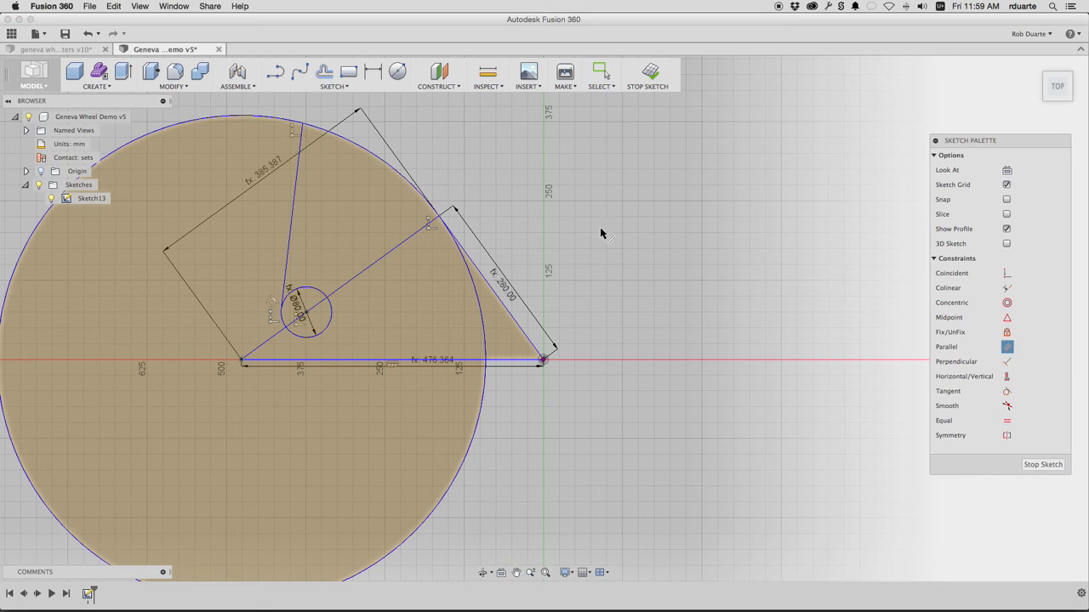
pyautogui.click(289, 235)
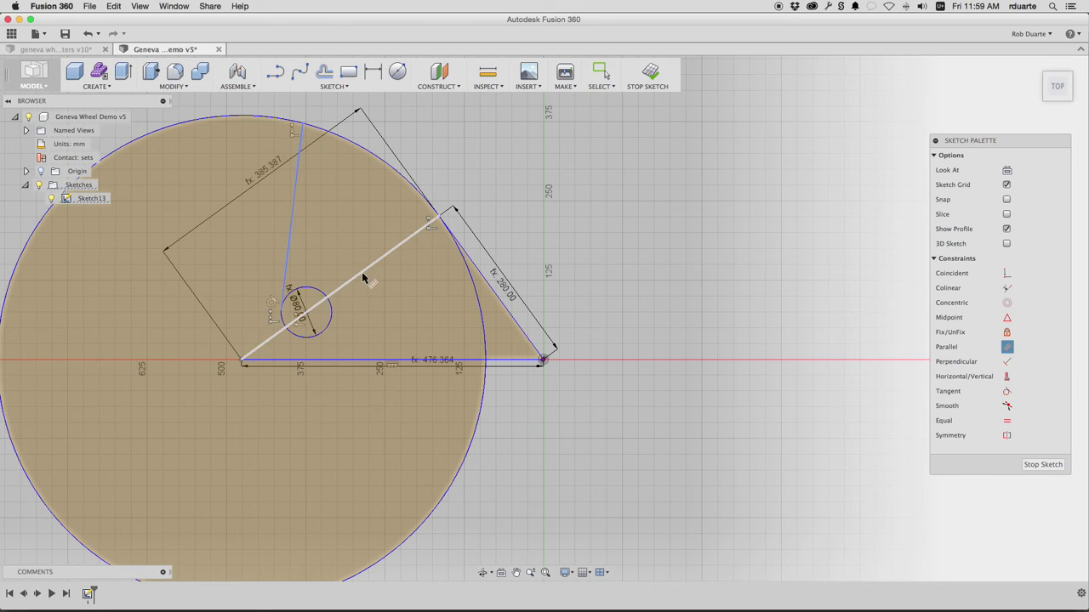
pyautogui.click(369, 274)
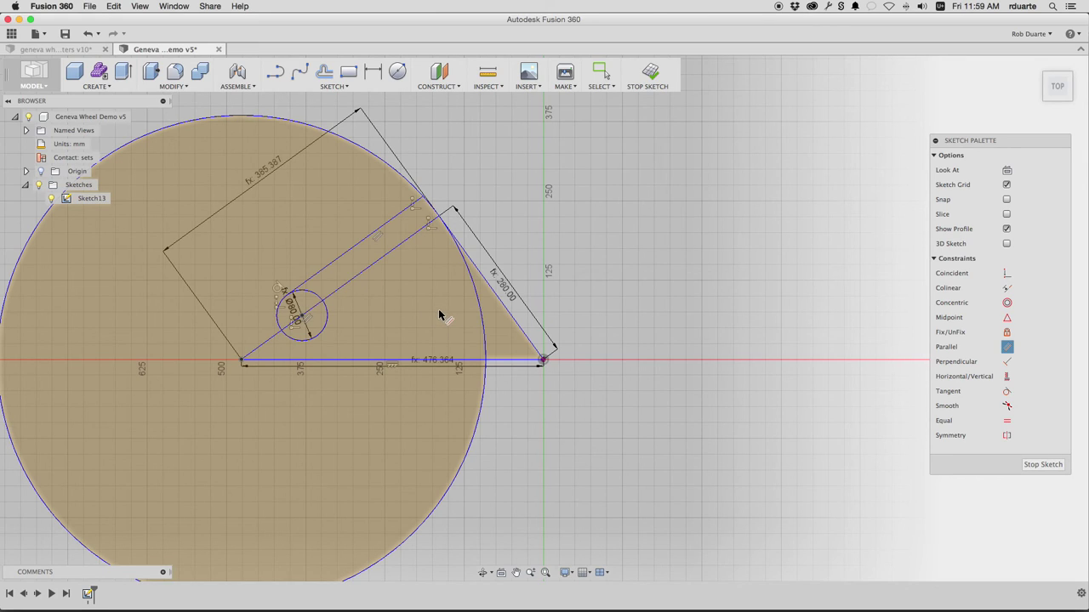
pyautogui.click(392, 250)
# Use Normal/Construction to make the diagonal, base and slanted triangle edges dashed construction lines.
pyautogui.rightClick(388, 253)
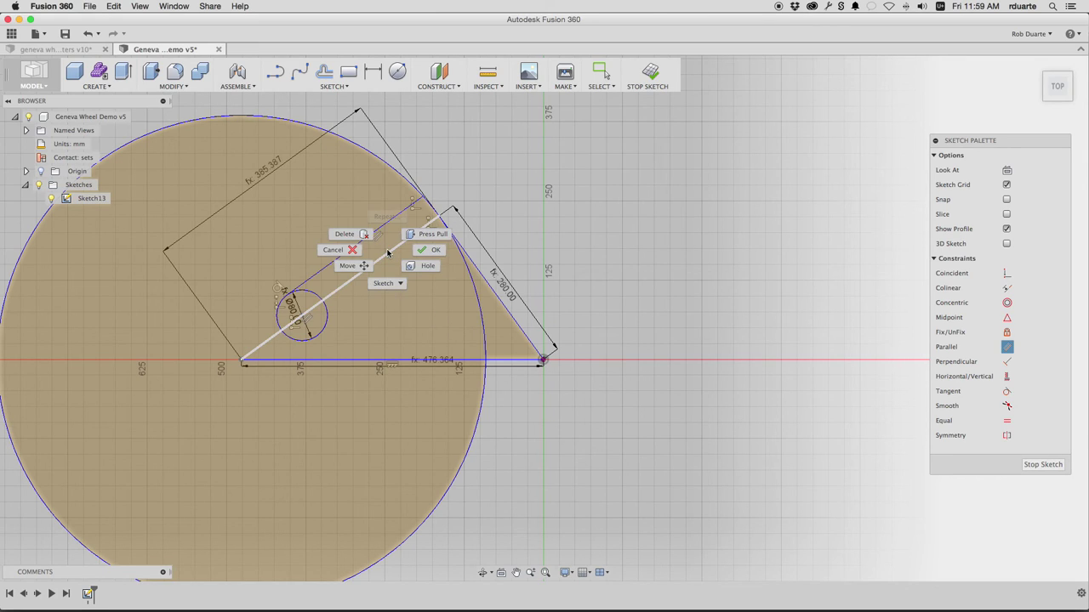
pyautogui.click(414, 250)
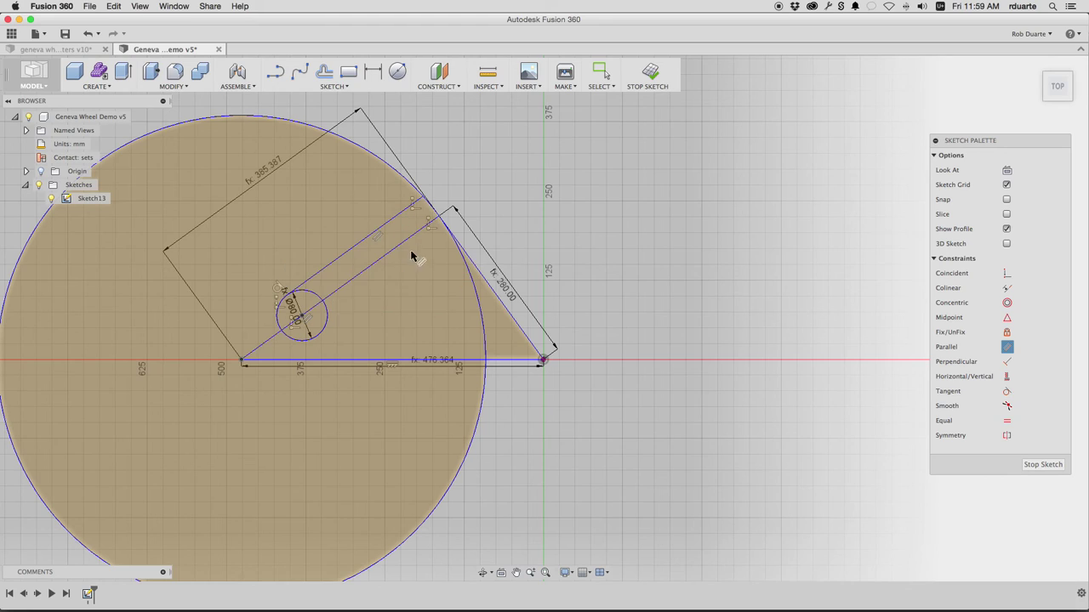
pyautogui.click(416, 239)
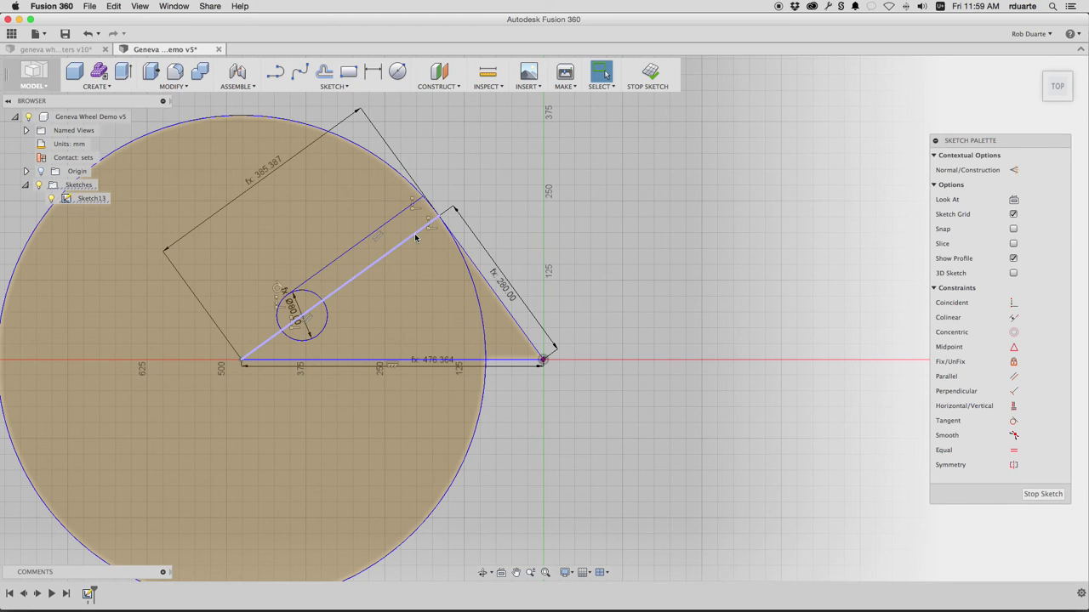
pyautogui.rightClick(415, 238)
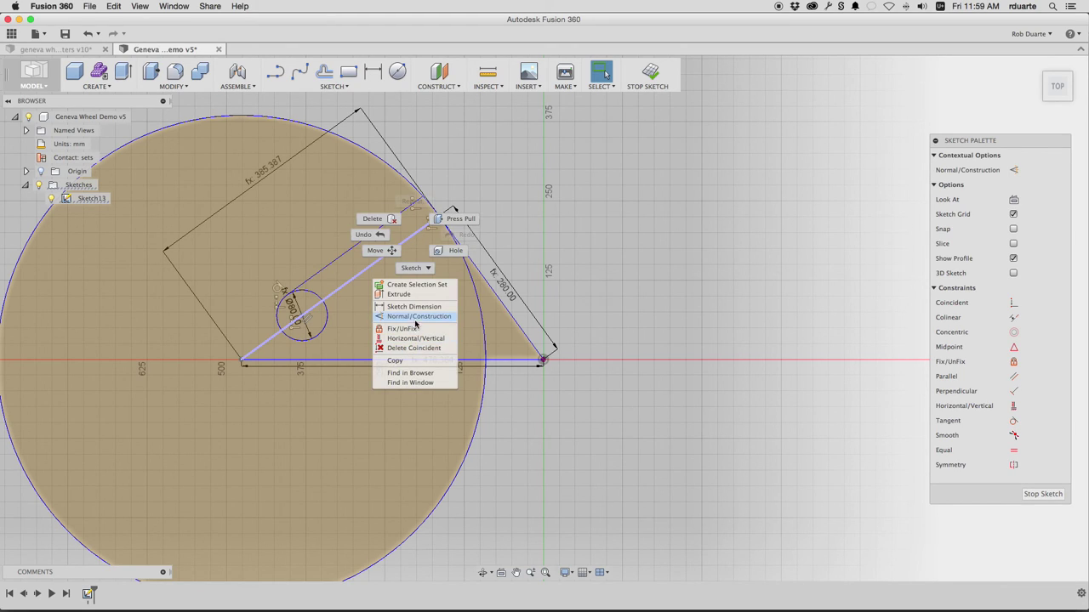
pyautogui.click(416, 318)
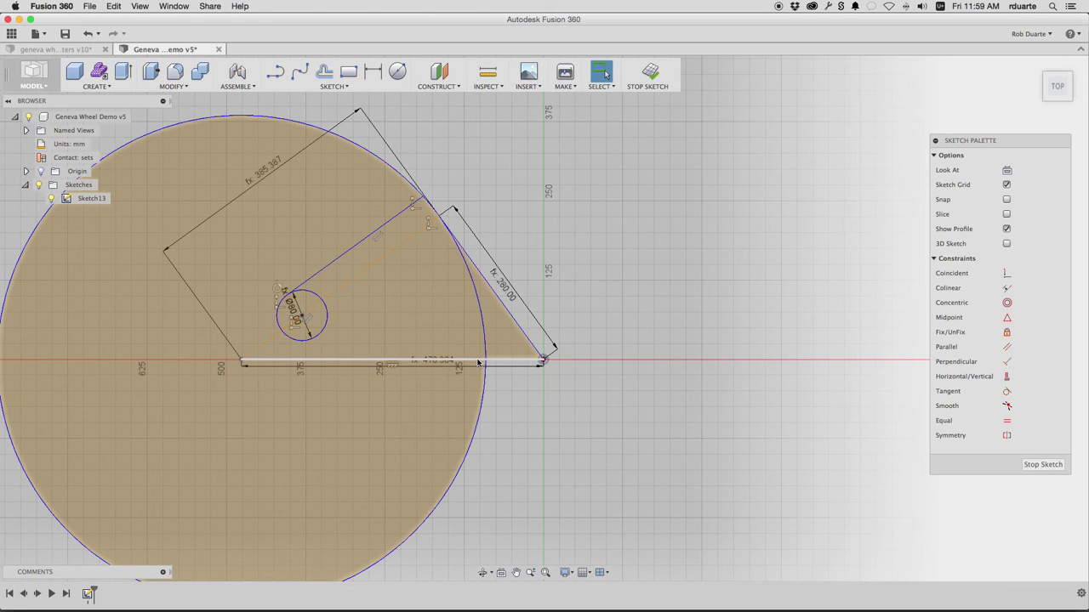
pyautogui.click(481, 361)
pyautogui.rightClick(479, 361)
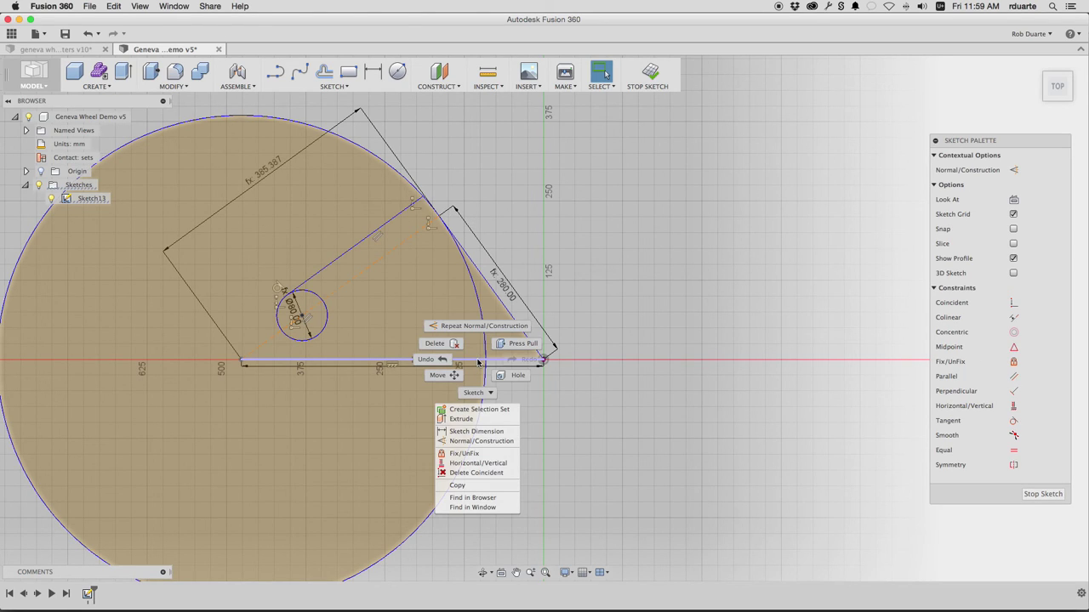
pyautogui.click(483, 442)
pyautogui.rightClick(497, 302)
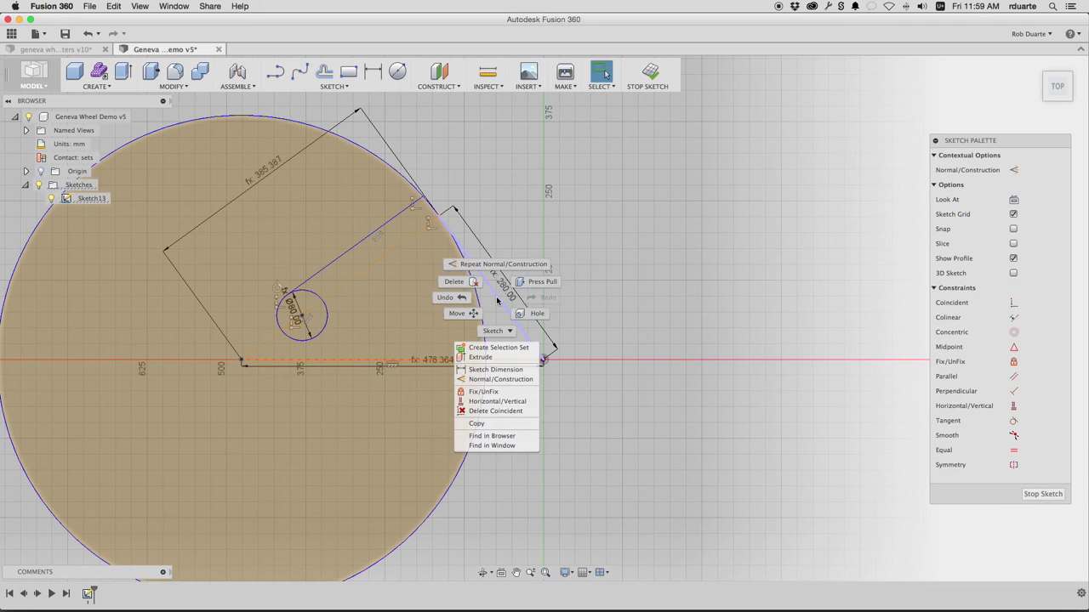
pyautogui.click(503, 382)
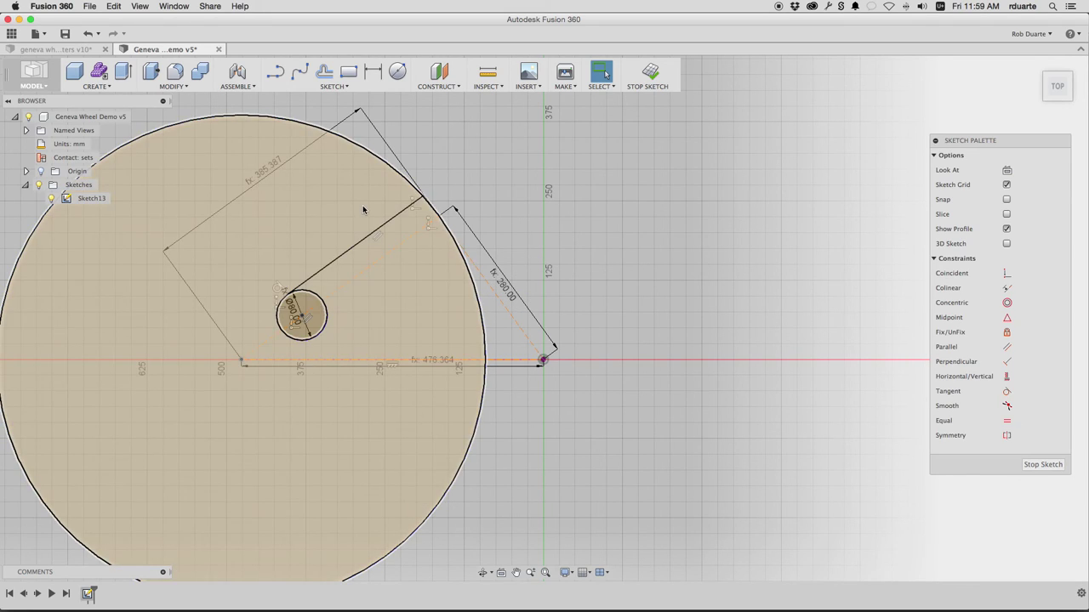
# Draw a line from the small circle's bottom to the big circle's edge.
pyautogui.click(276, 72)
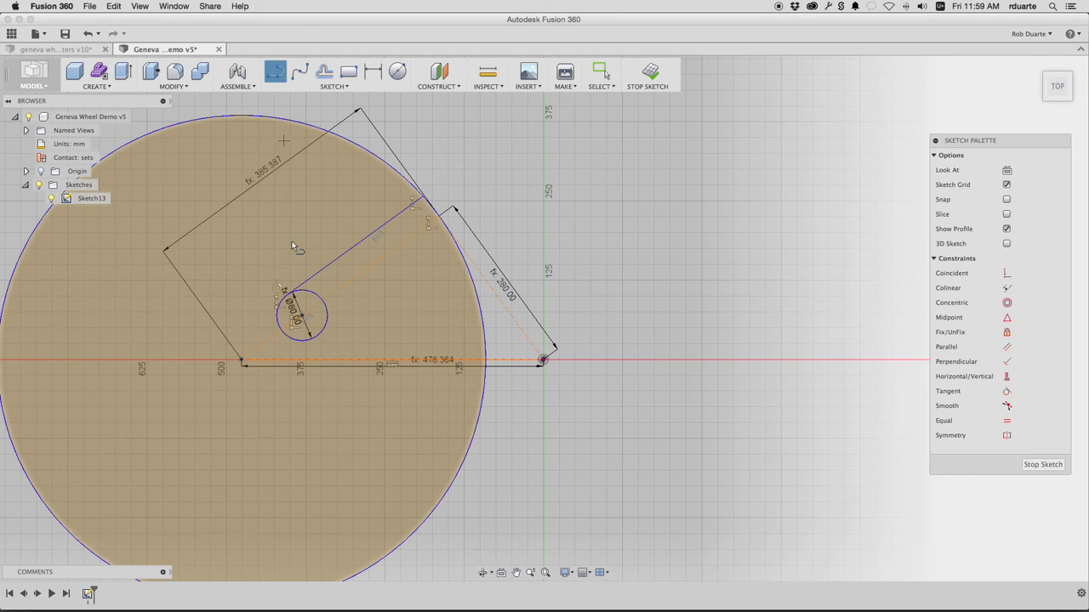
pyautogui.click(303, 340)
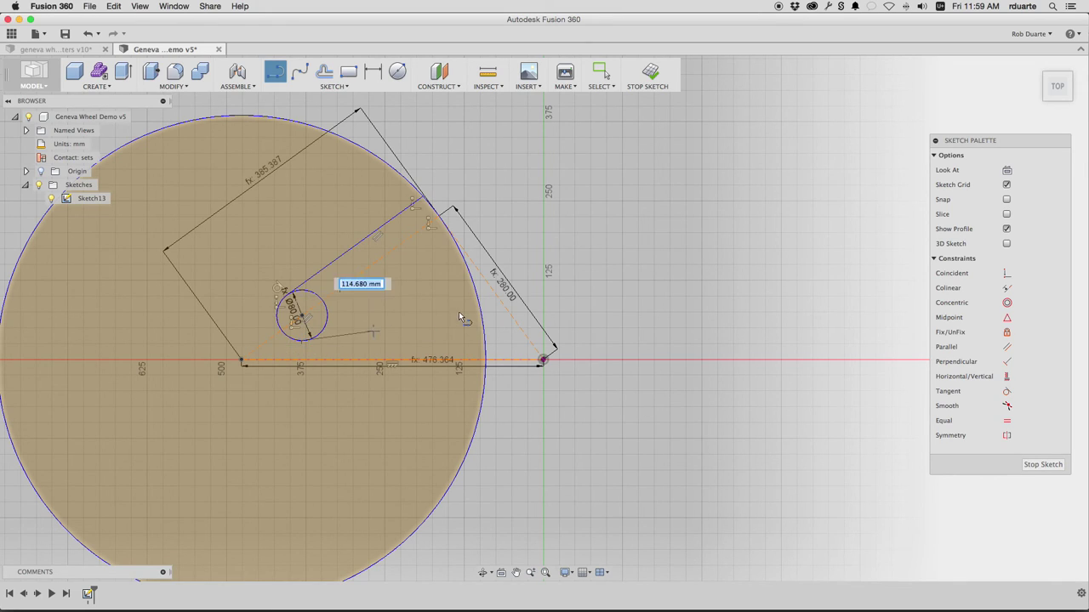
pyautogui.doubleClick(483, 325)
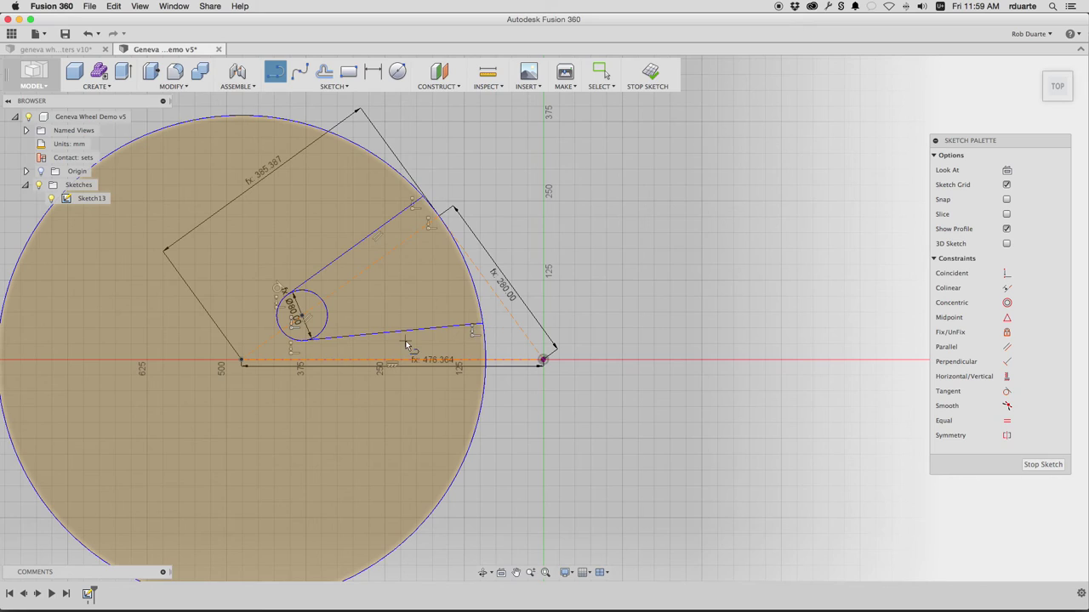
# Make the lower line tangent to the small circle and parallel to the dashed diagonal.
pyautogui.click(1006, 391)
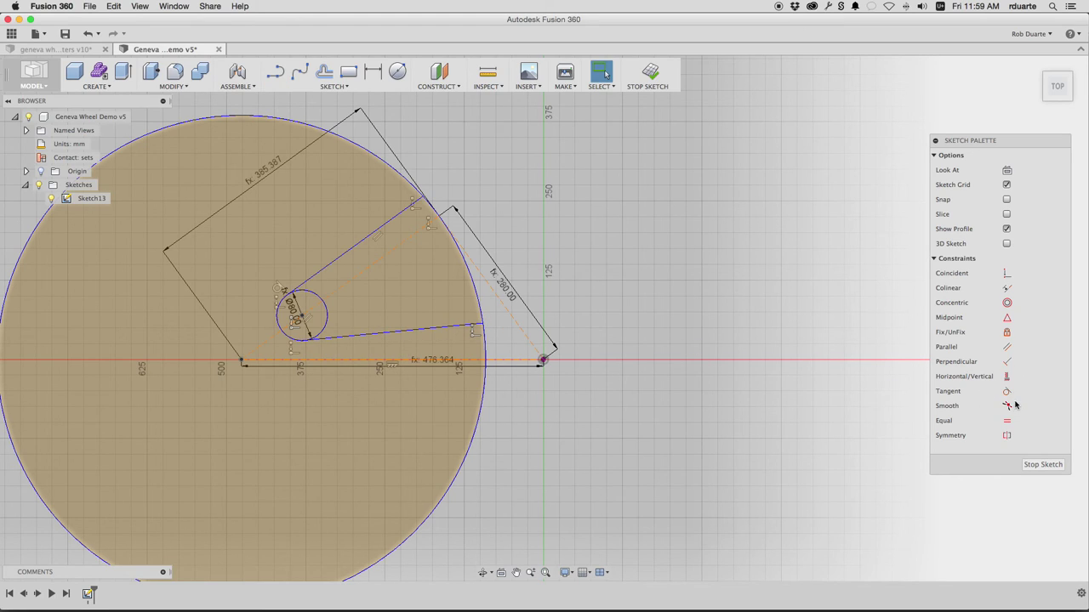
pyautogui.click(342, 336)
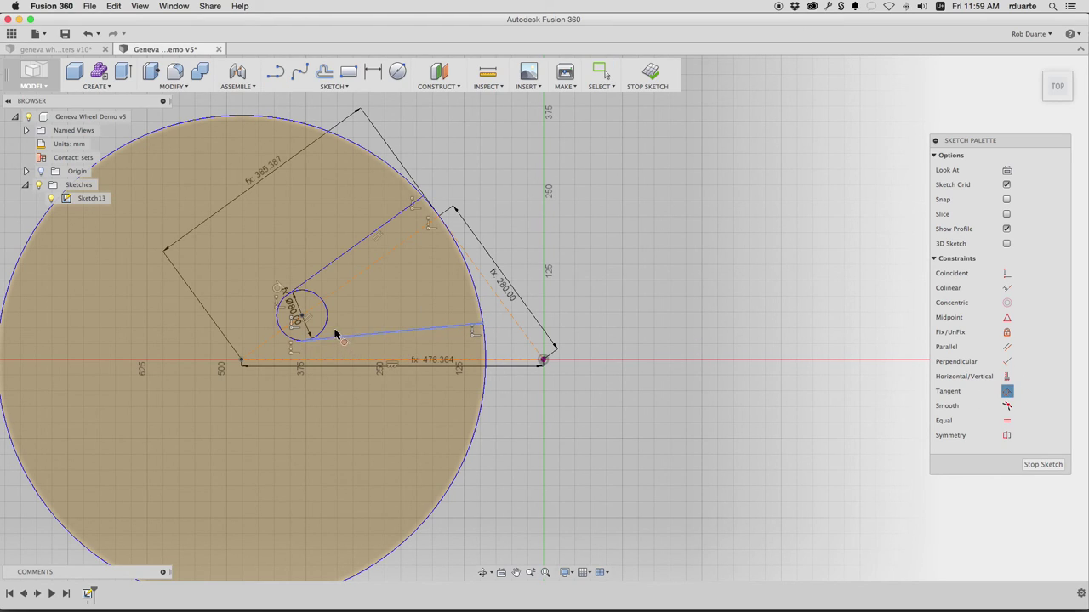
pyautogui.click(328, 321)
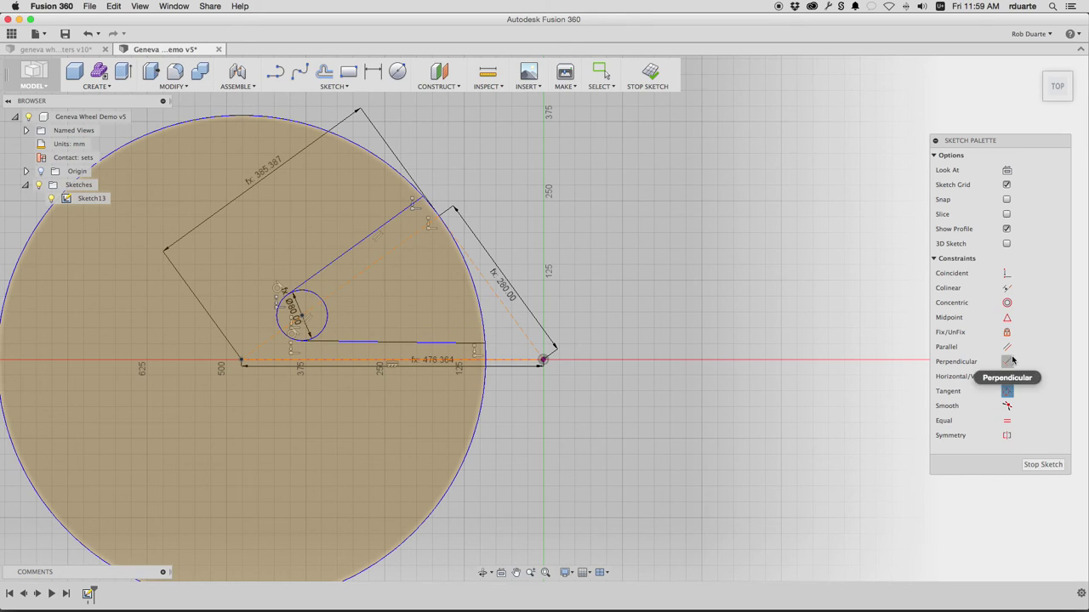
pyautogui.click(1006, 347)
pyautogui.click(370, 342)
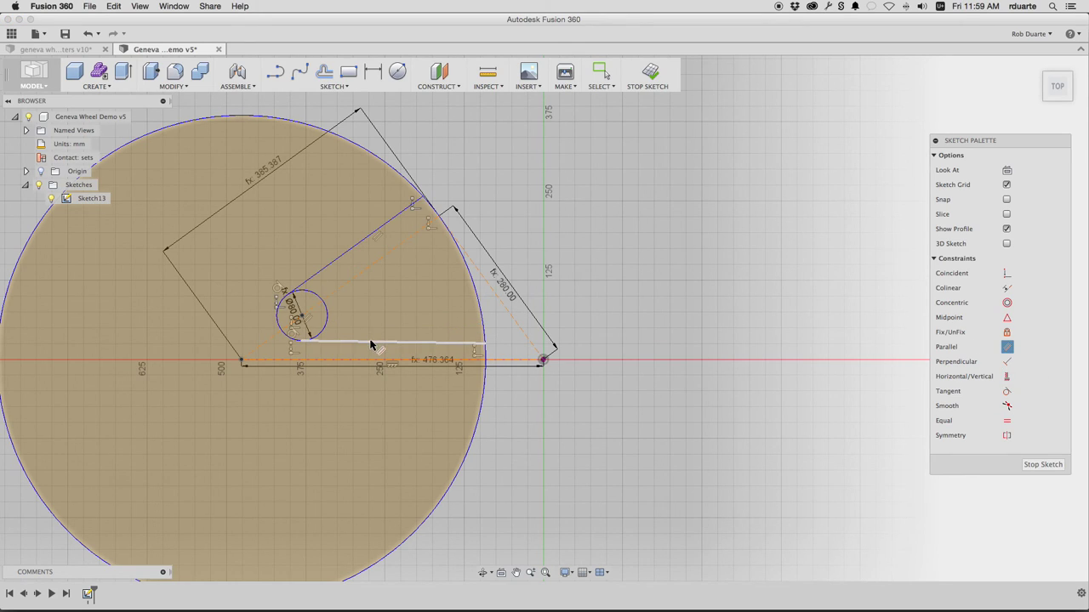
pyautogui.click(353, 287)
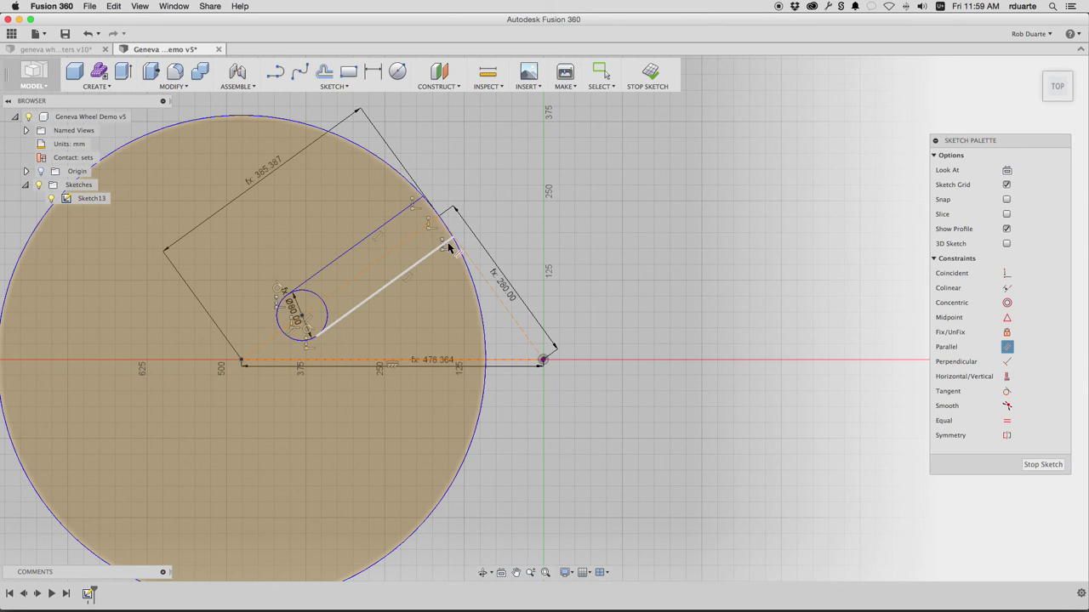
pyautogui.click(372, 72)
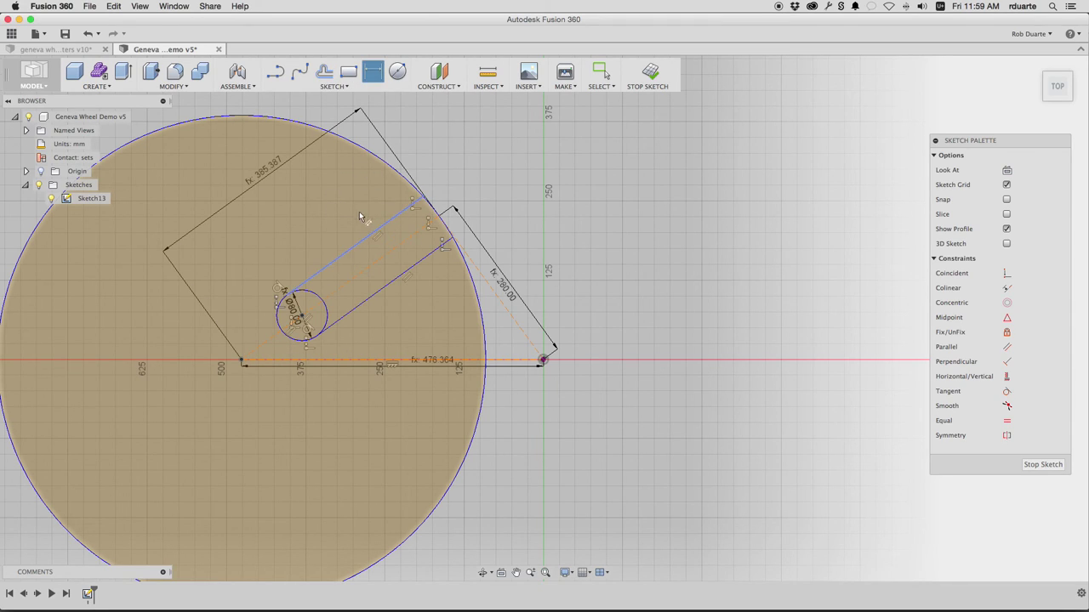
# Give the upper slot edge an aligned dimension set to s1, reading 189.022 mm.
pyautogui.click(363, 239)
pyautogui.rightClick(363, 240)
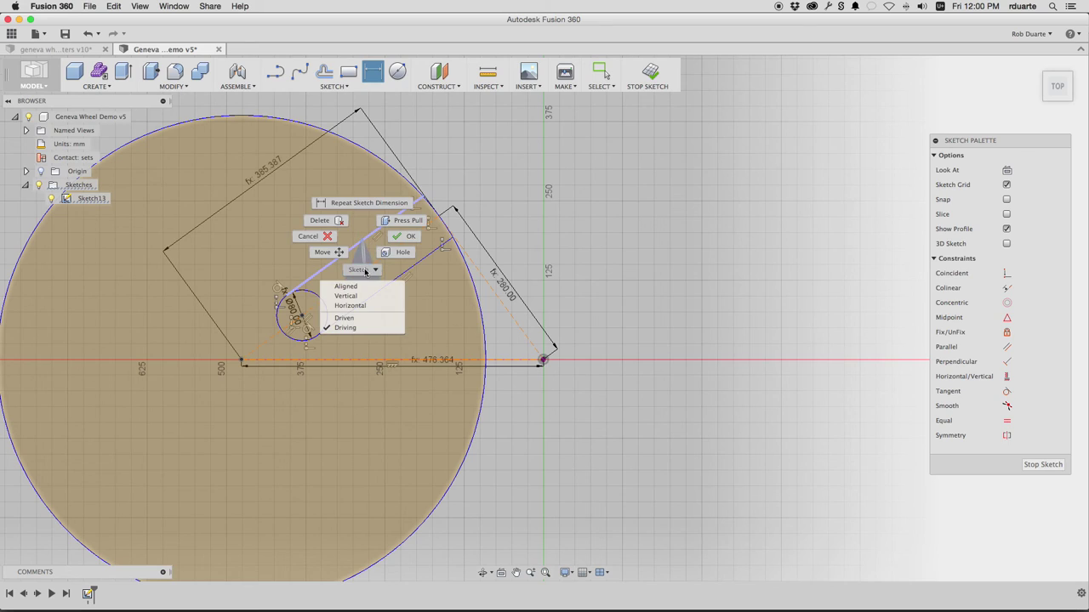
pyautogui.click(353, 284)
pyautogui.click(311, 218)
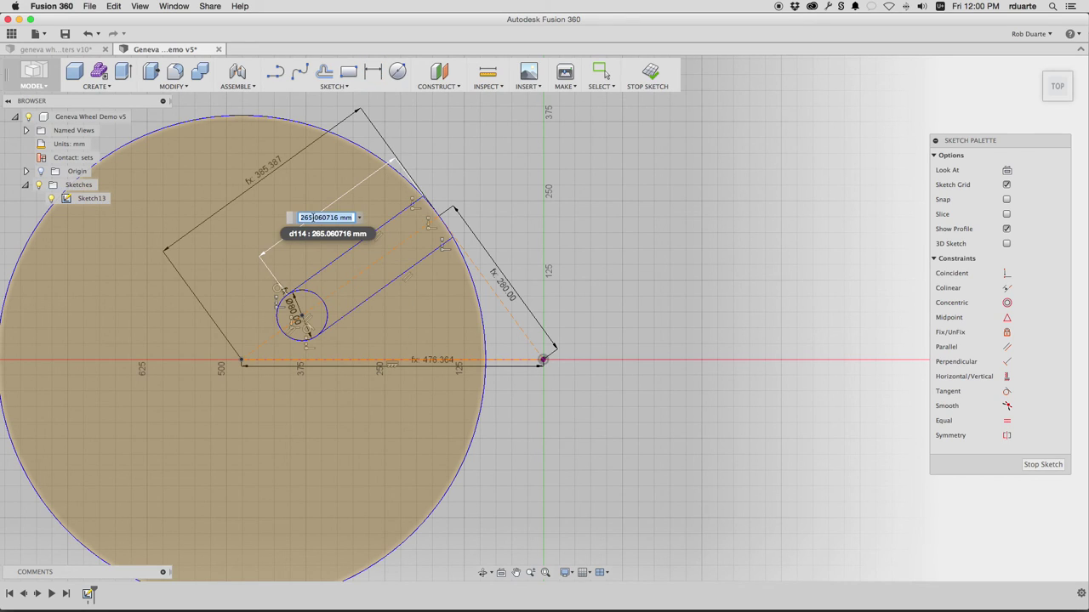
pyautogui.write('s1')
pyautogui.press('Return')
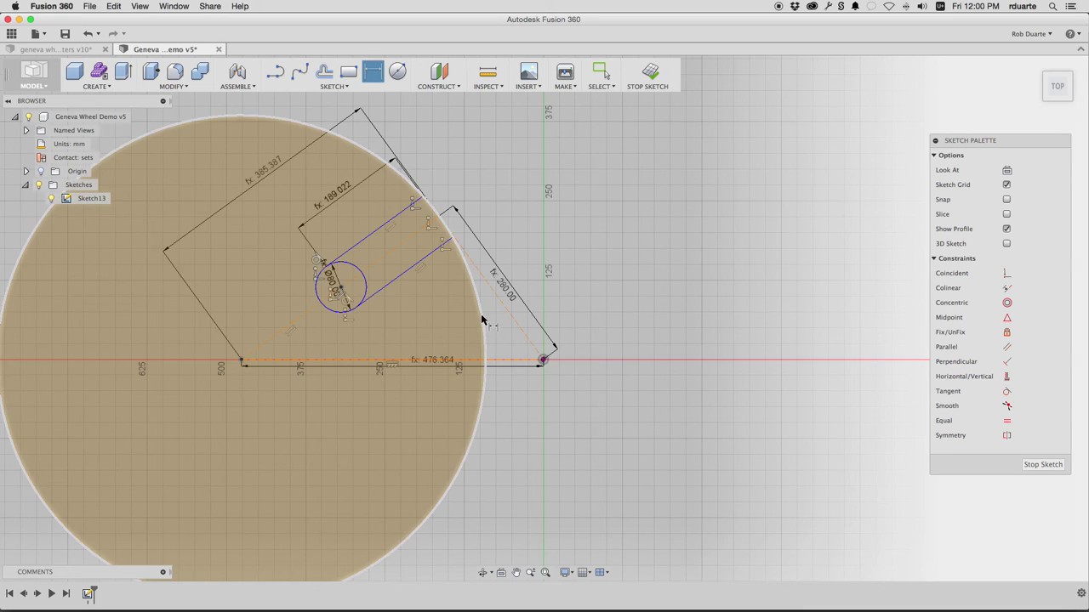
# Check the Geneva Driven diagram and wheel-radius formulas on the Chrome reference page.
pyautogui.press('super+Tab')
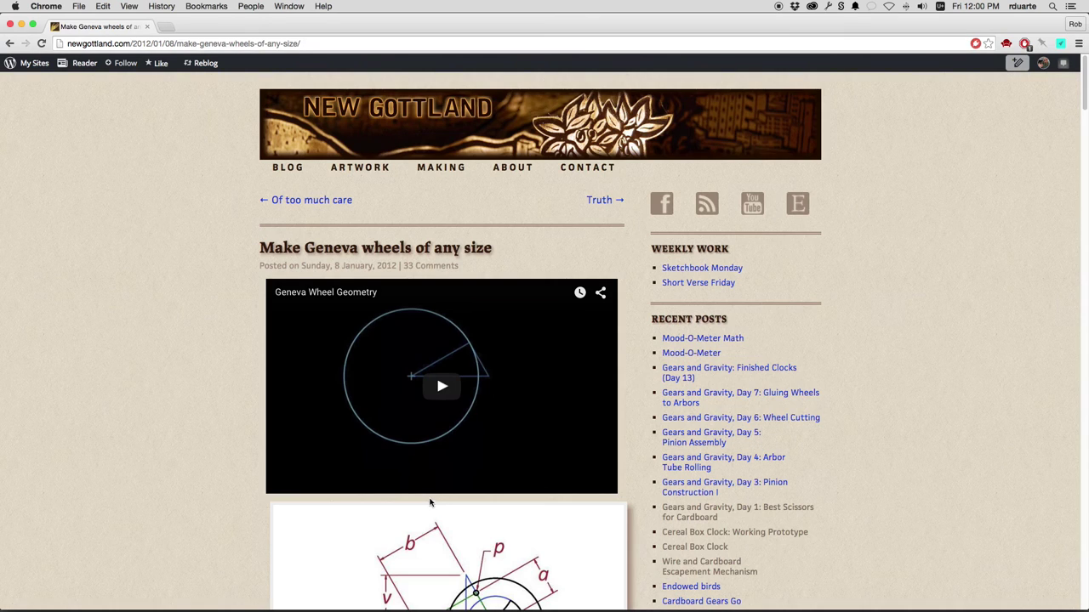
pyautogui.scroll(-10, 441, 441)
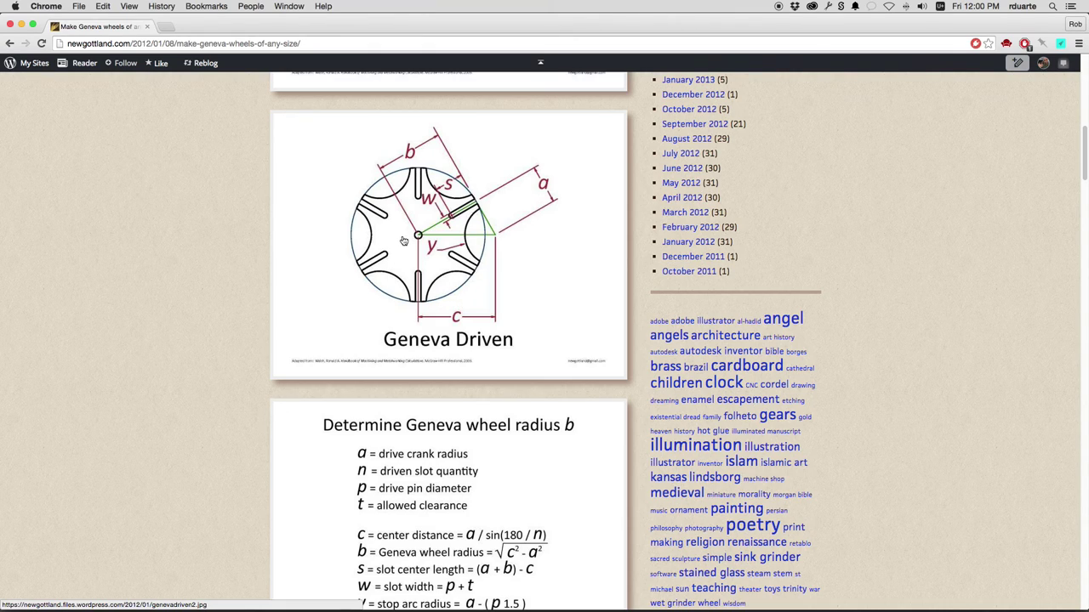
pyautogui.press('super+Tab')
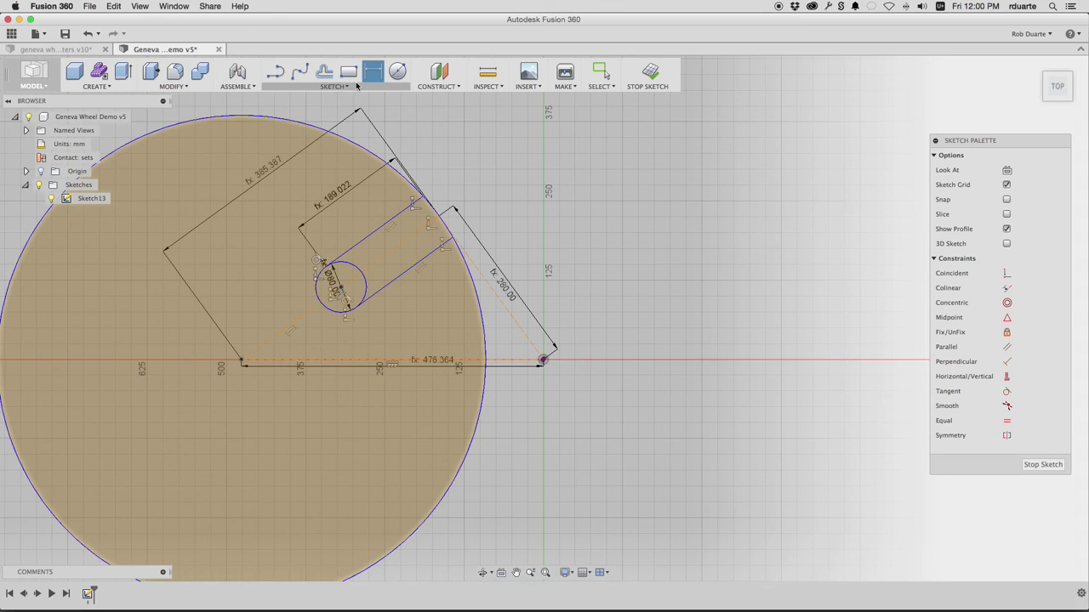
# Draw a circle centred on the origin with diameter y1*2 (Ø335).
pyautogui.click(398, 71)
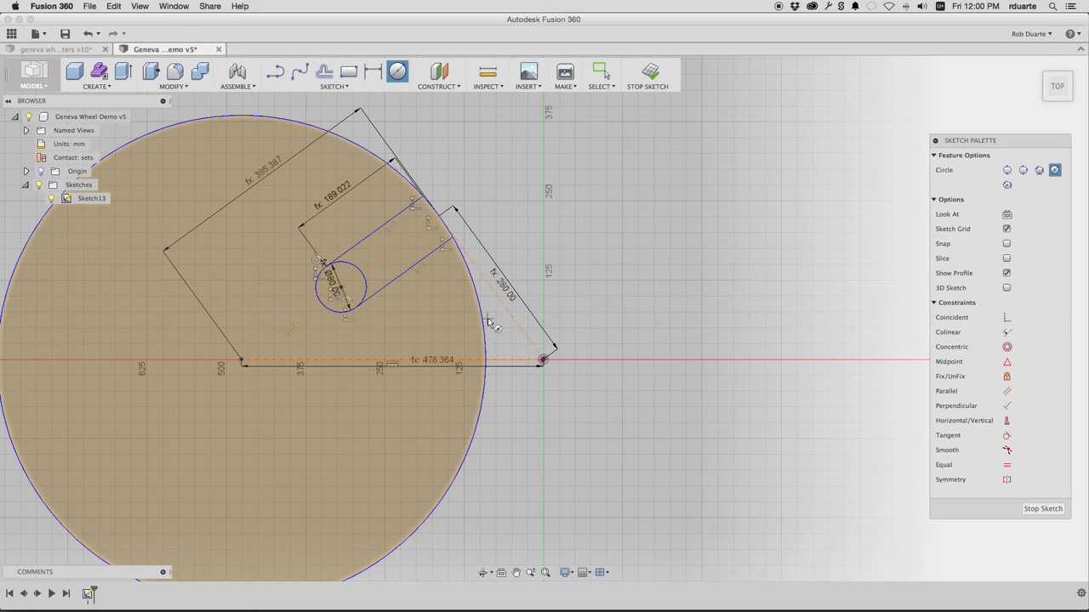
pyautogui.click(545, 361)
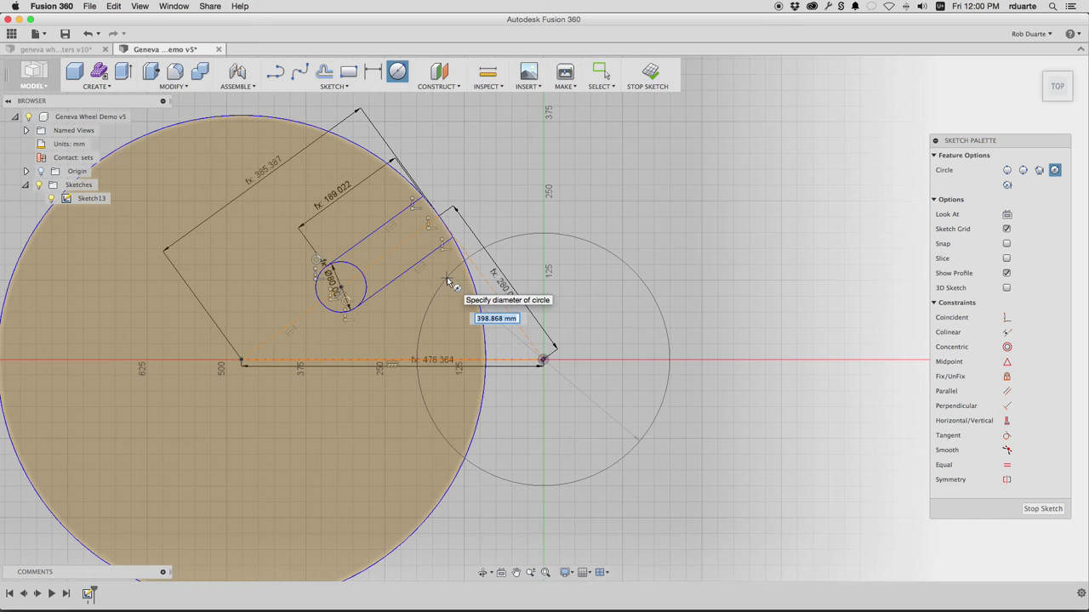
pyautogui.write('y1')
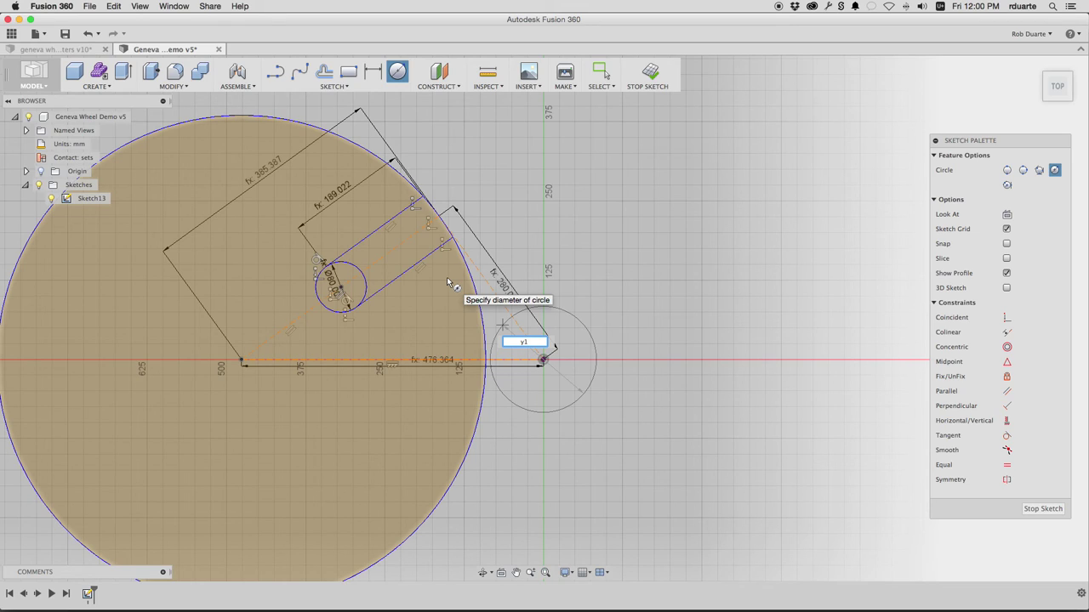
pyautogui.write('*2')
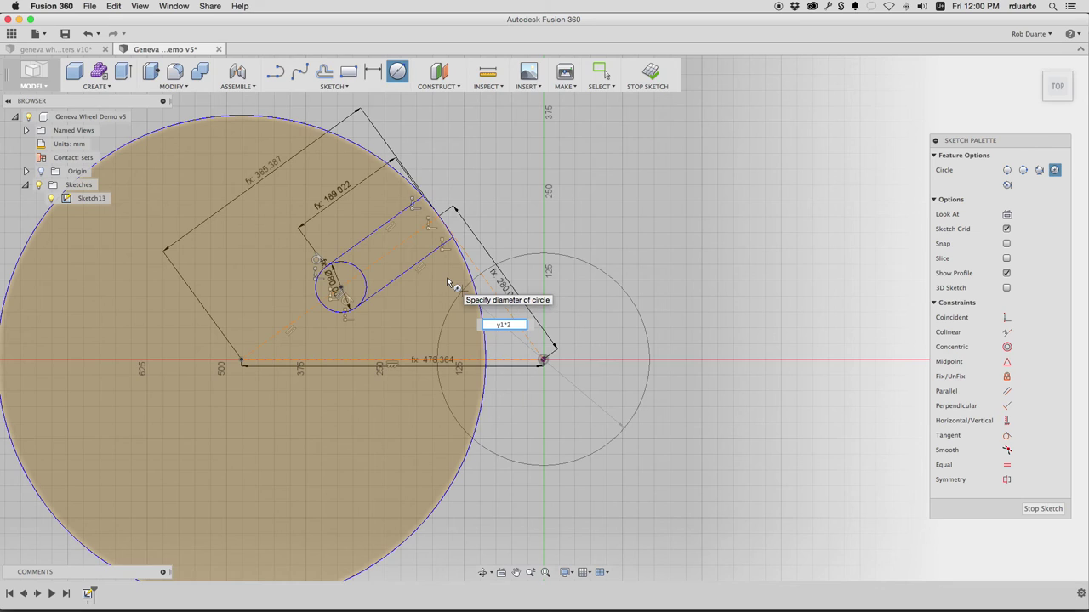
pyautogui.press('Return')
pyautogui.press('Escape')
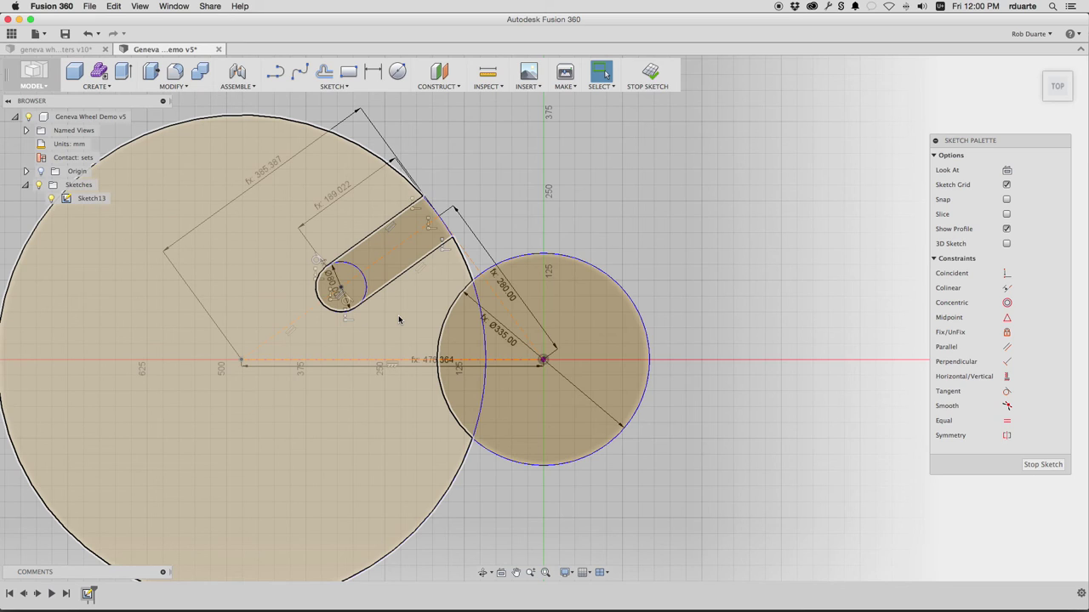
# Add a 50 mm diameter hole circle at the large disc's centre.
pyautogui.press('c')
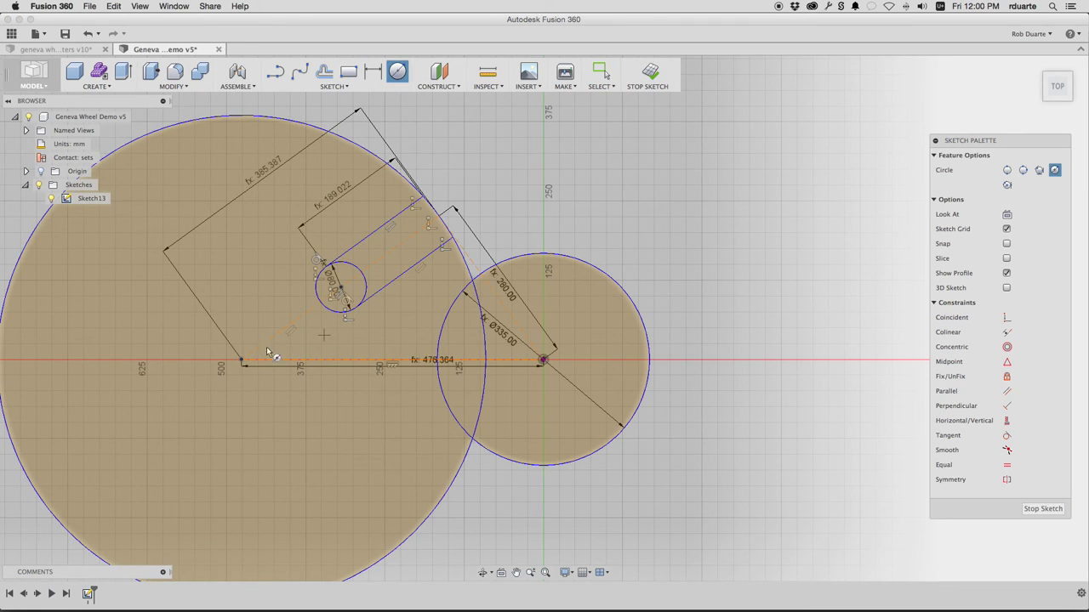
pyautogui.click(242, 360)
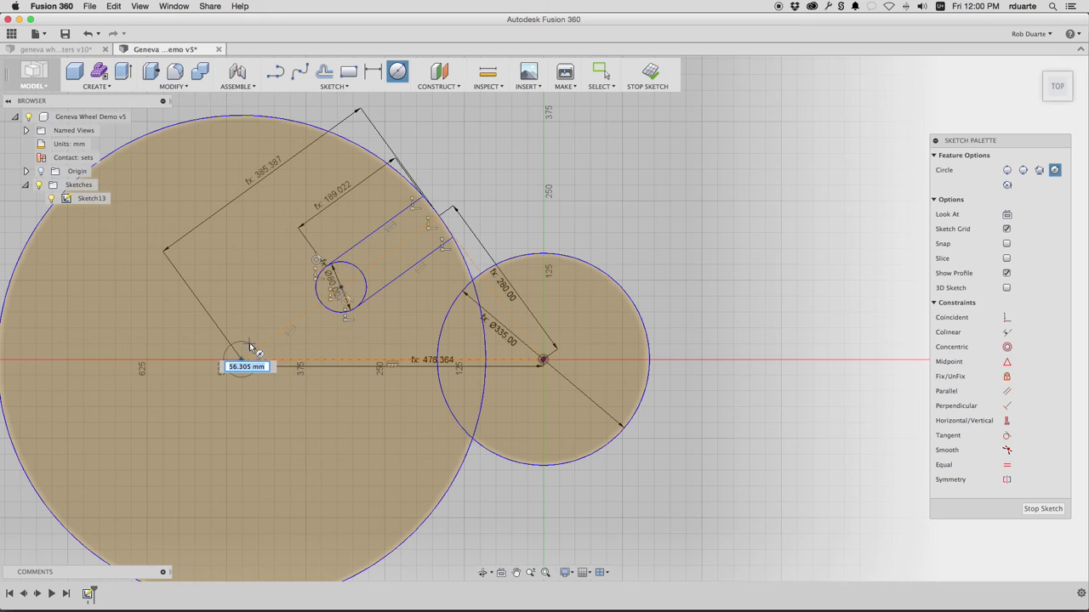
pyautogui.write('50')
pyautogui.press('Return')
pyautogui.press('Escape')
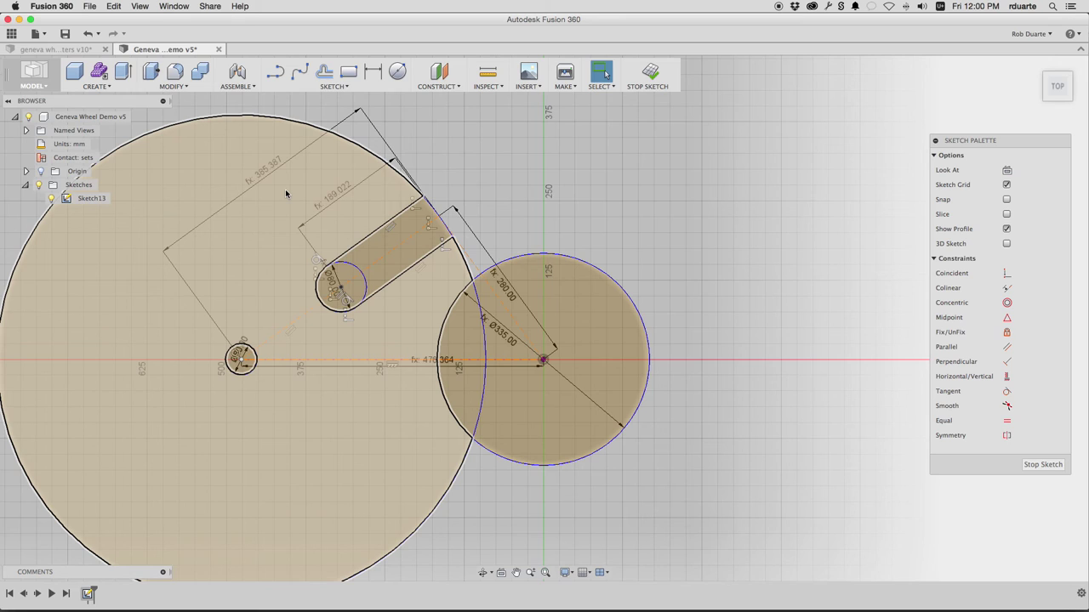
# Stop the sketch and rename Sketch13 to 'driven' in the browser.
pyautogui.click(648, 73)
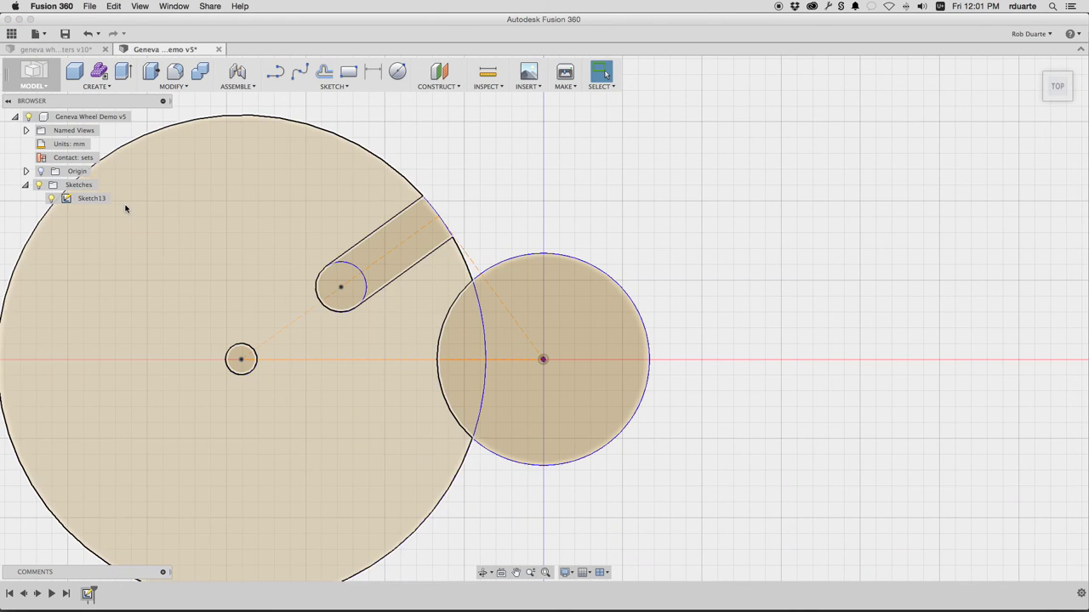
pyautogui.doubleClick(94, 199)
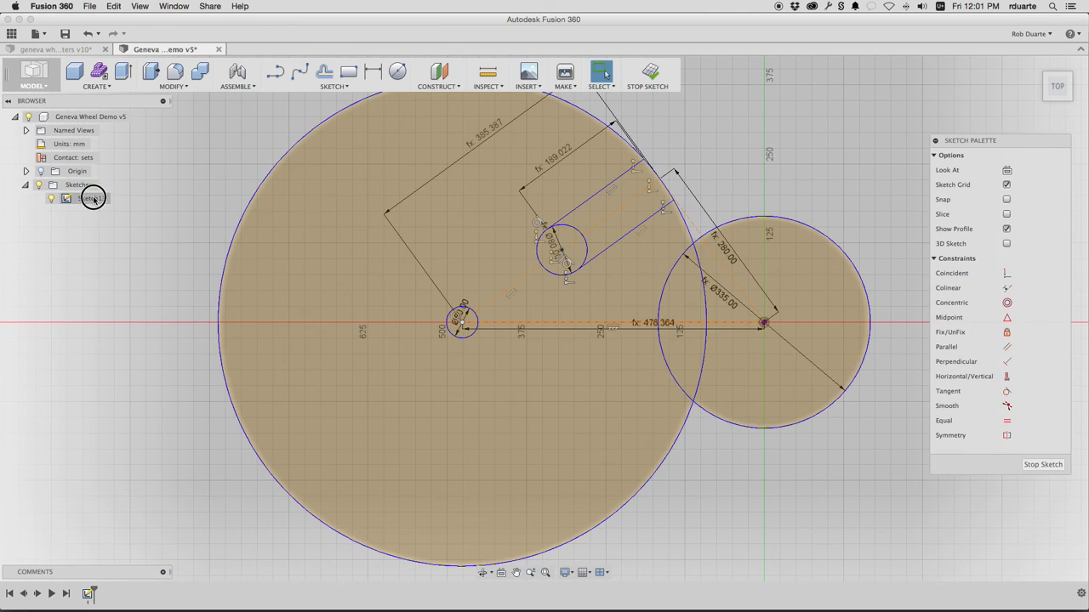
pyautogui.click(94, 199)
pyautogui.write('dr')
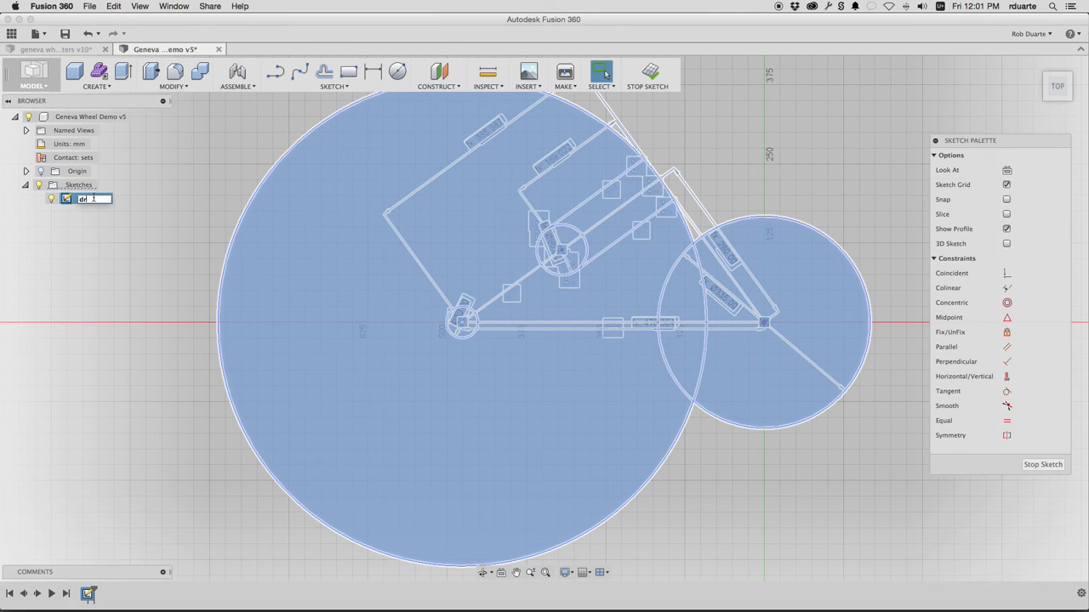
pyautogui.write('iven')
pyautogui.press('Return')
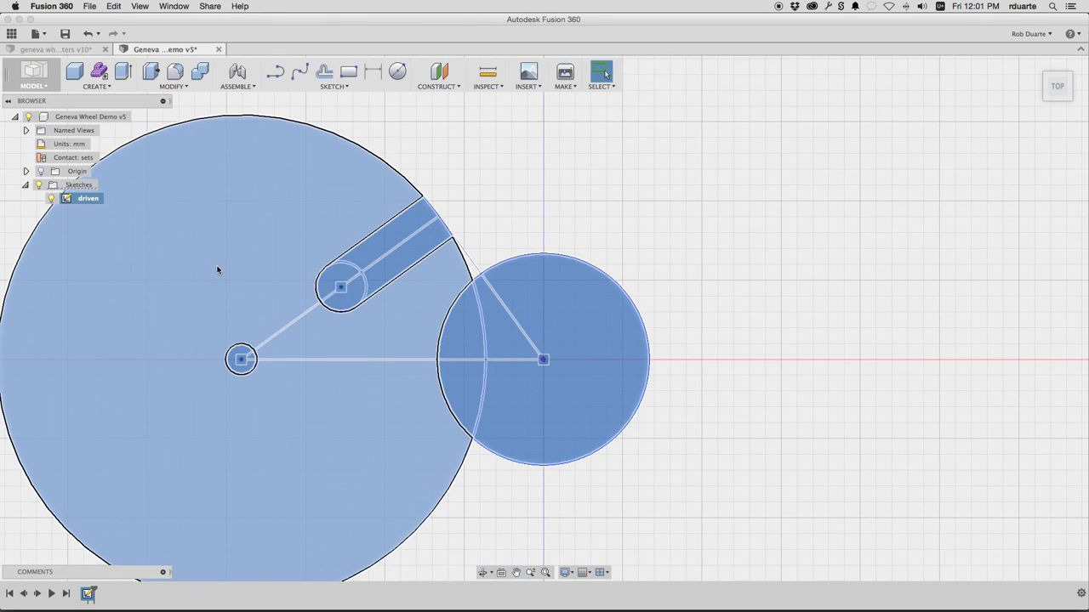
# Extrude the large disc profile 50 mm with Press Pull, creating Body14.
pyautogui.click(1033, 64)
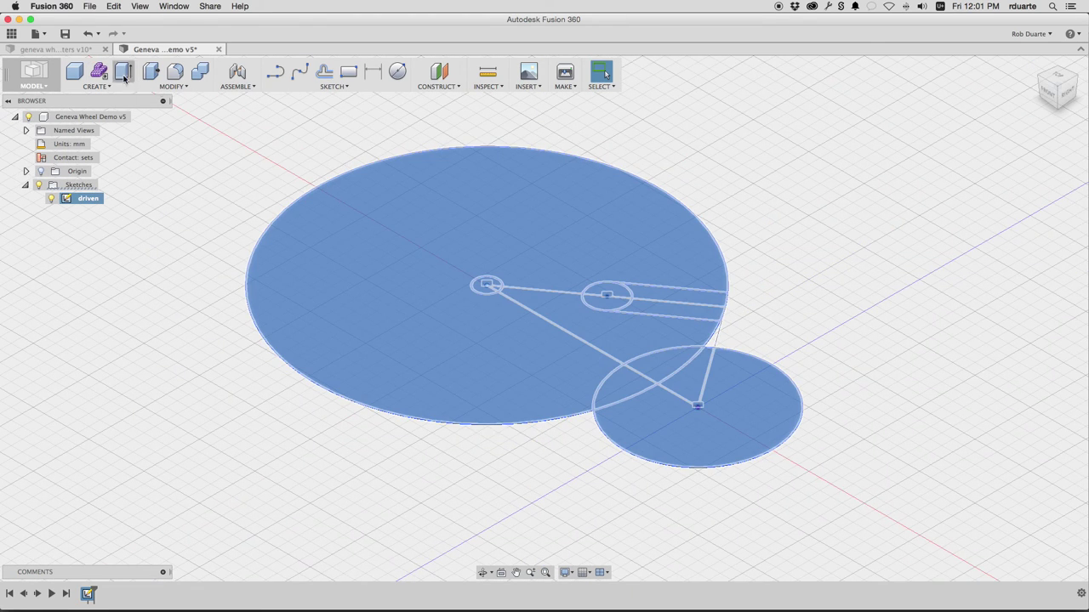
pyautogui.click(151, 71)
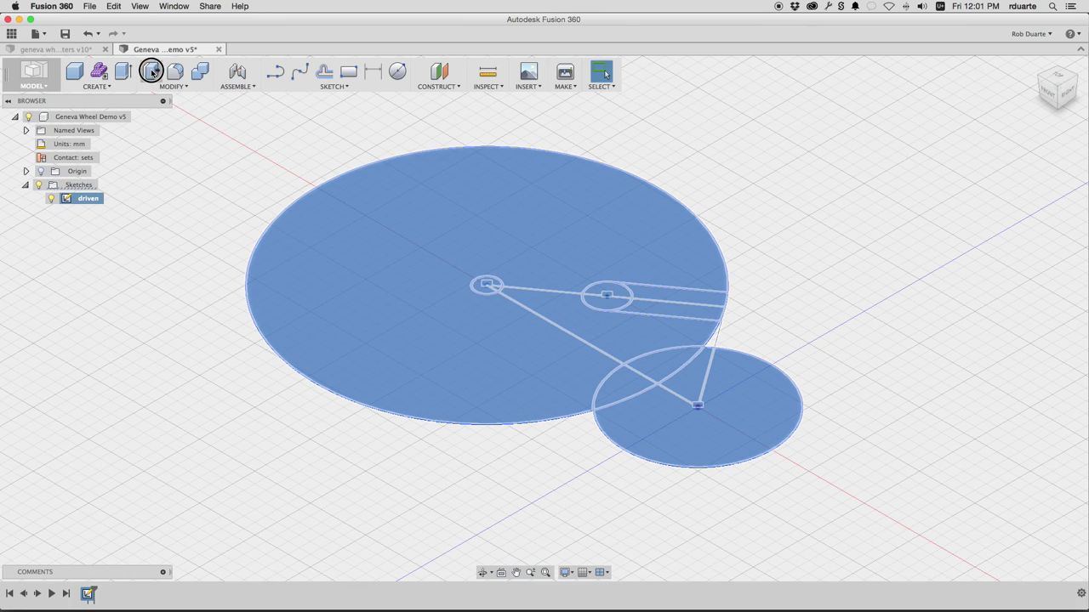
pyautogui.click(447, 203)
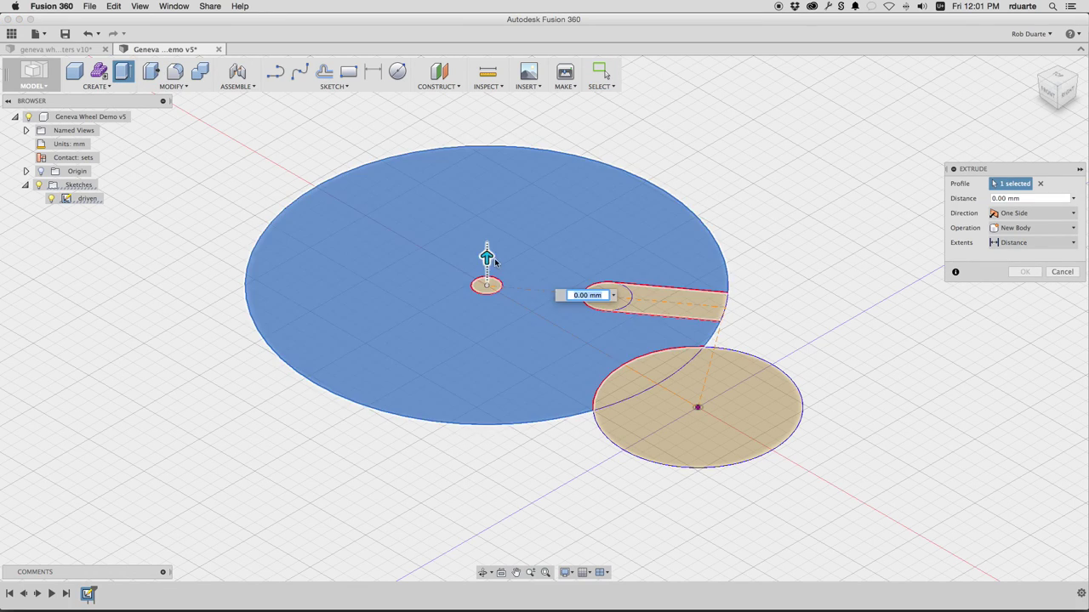
pyautogui.moveTo(486, 255); pyautogui.dragTo(487, 232)
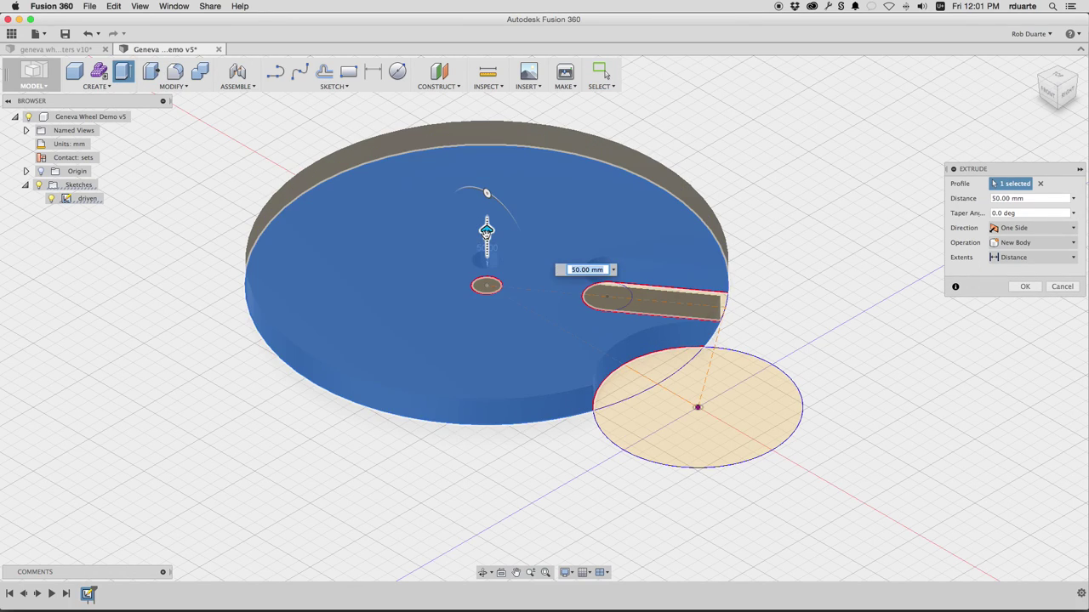
pyautogui.click(1026, 286)
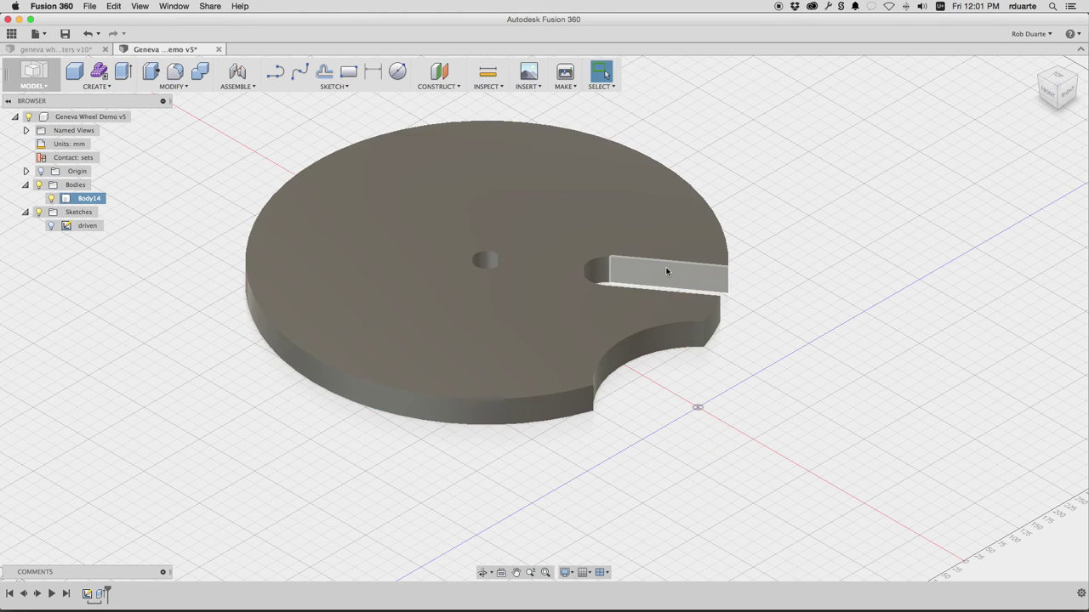
# Select the slot's side, end and hidden faces plus the curved cutout face.
pyautogui.click(667, 272)
pyautogui.keyDown('shift'); pyautogui.click(602, 271); pyautogui.keyUp('shift')
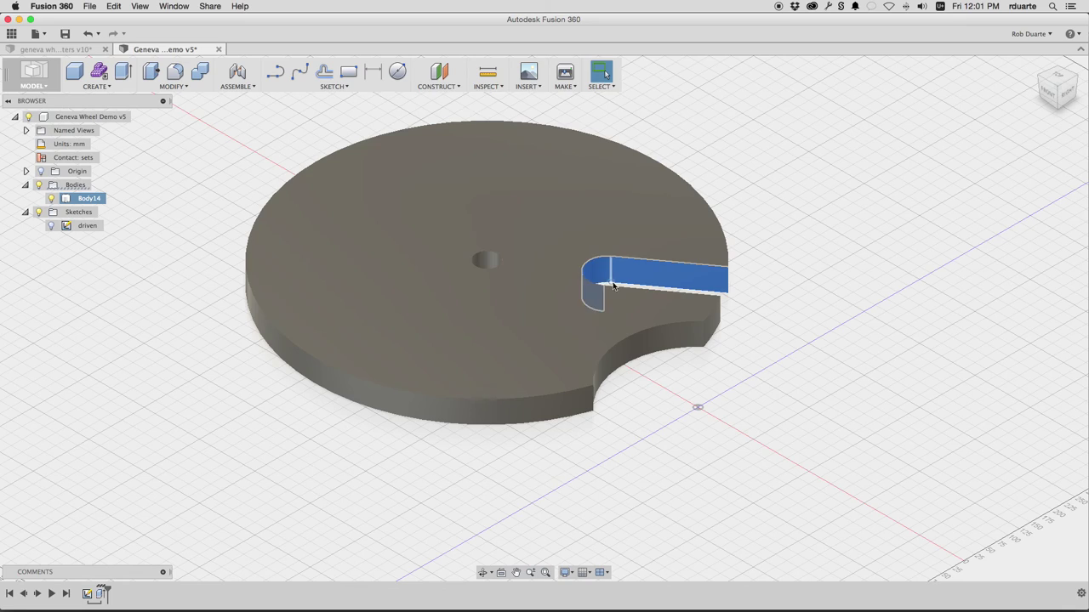
pyautogui.click(620, 299)
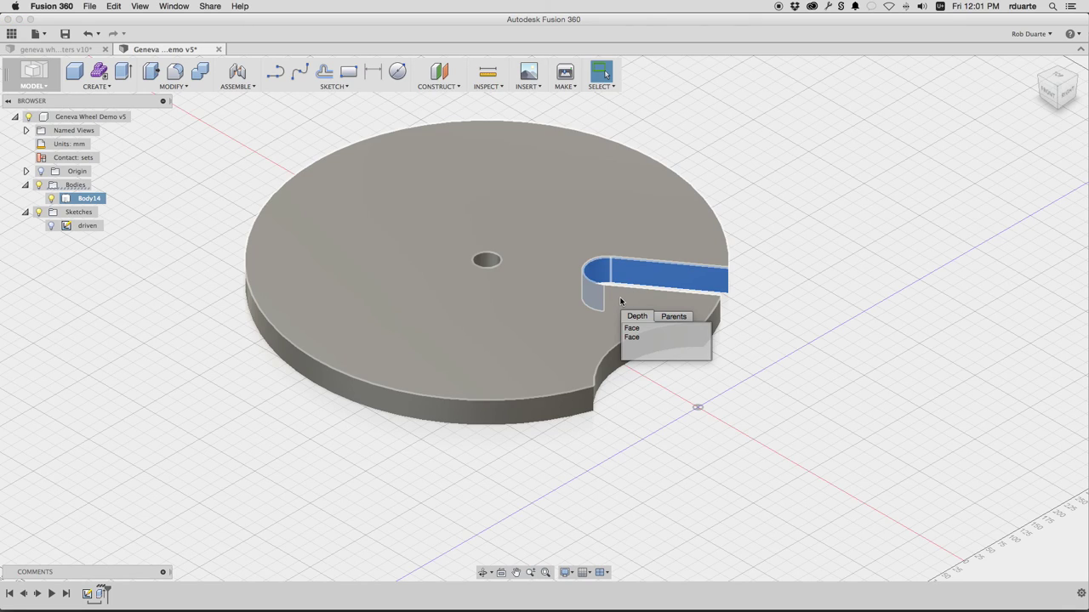
pyautogui.click(637, 338)
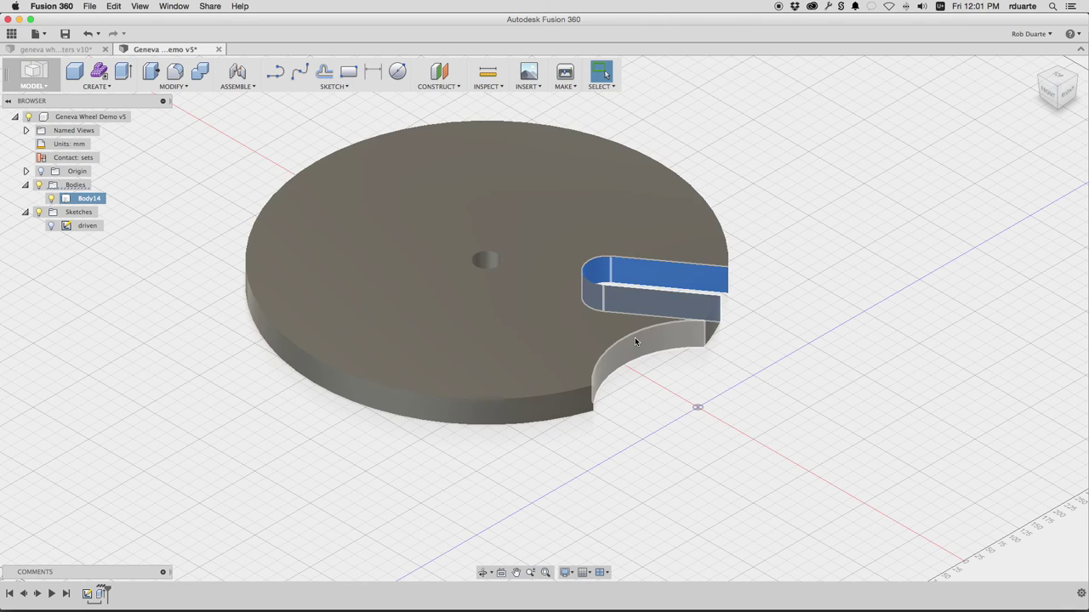
pyautogui.click(646, 346)
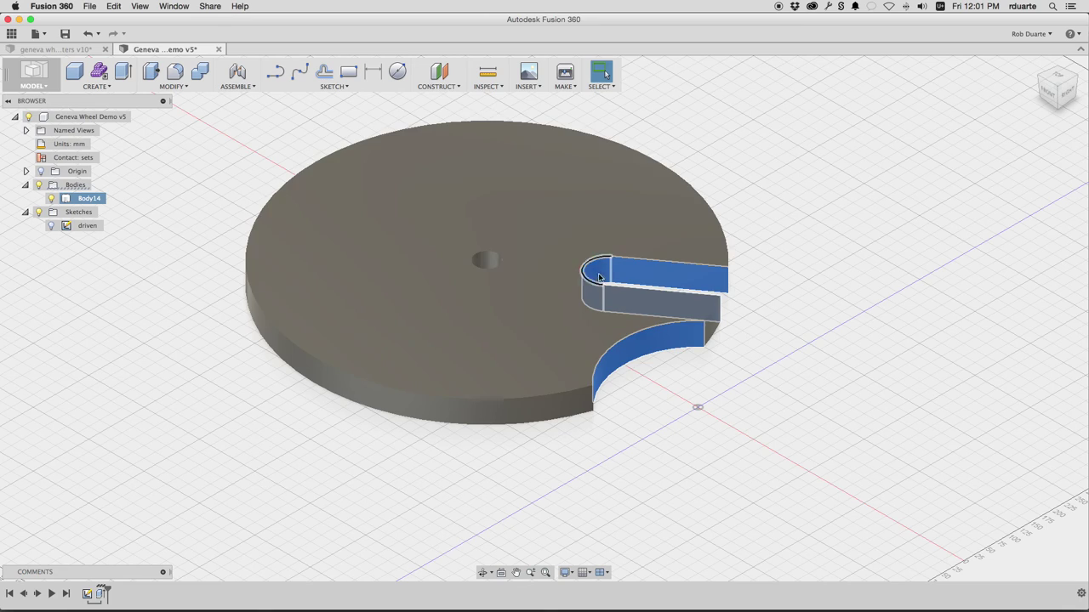
# Circular-pattern the selected faces around the disc edge axis with quantity n1.
pyautogui.click(90, 86)
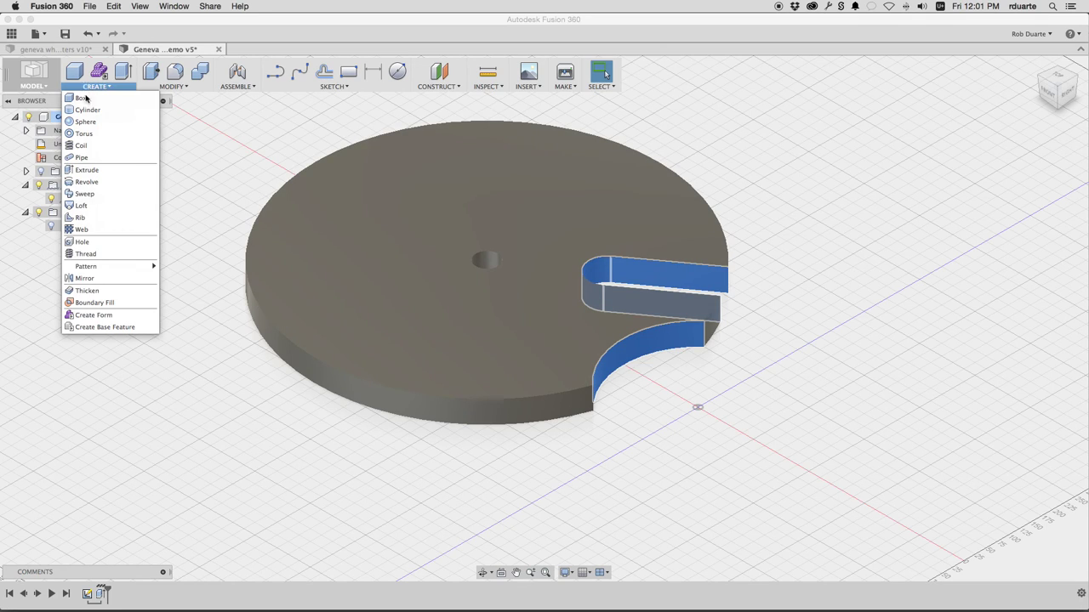
pyautogui.moveTo(117, 268)
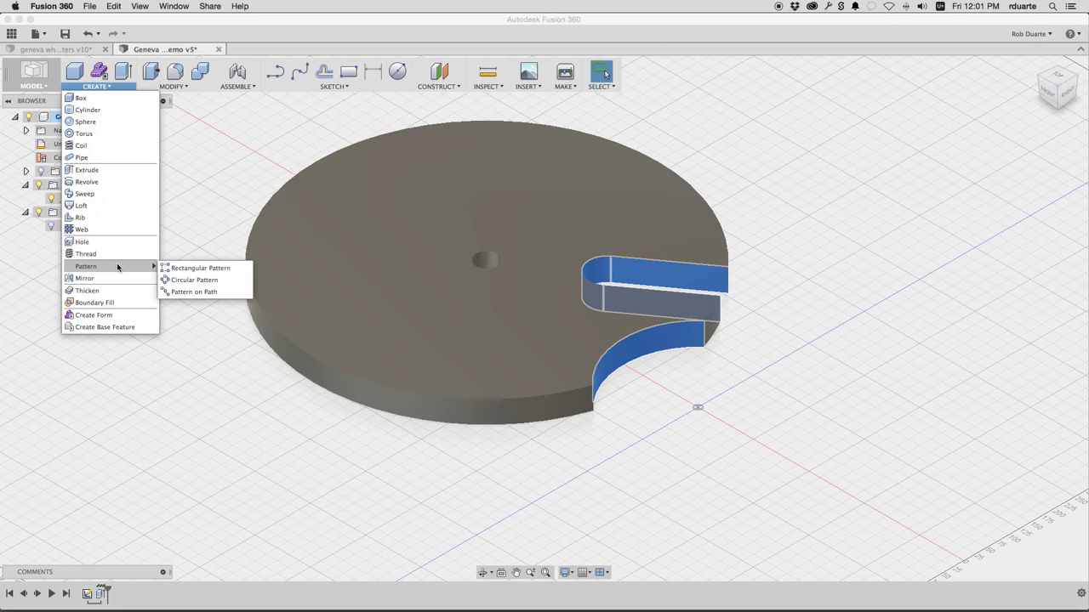
pyautogui.click(180, 280)
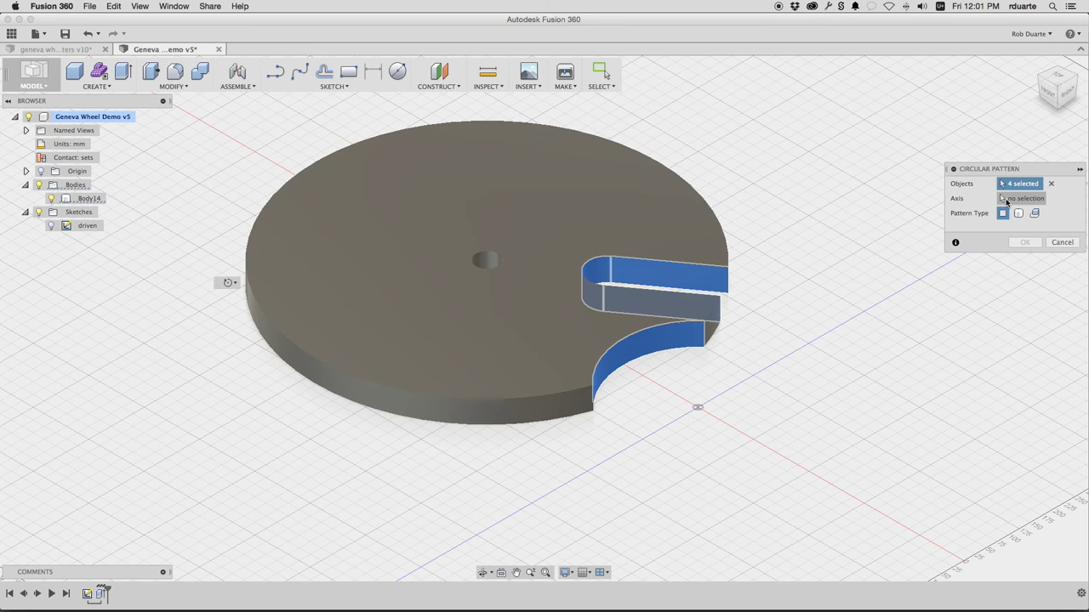
pyautogui.click(1011, 201)
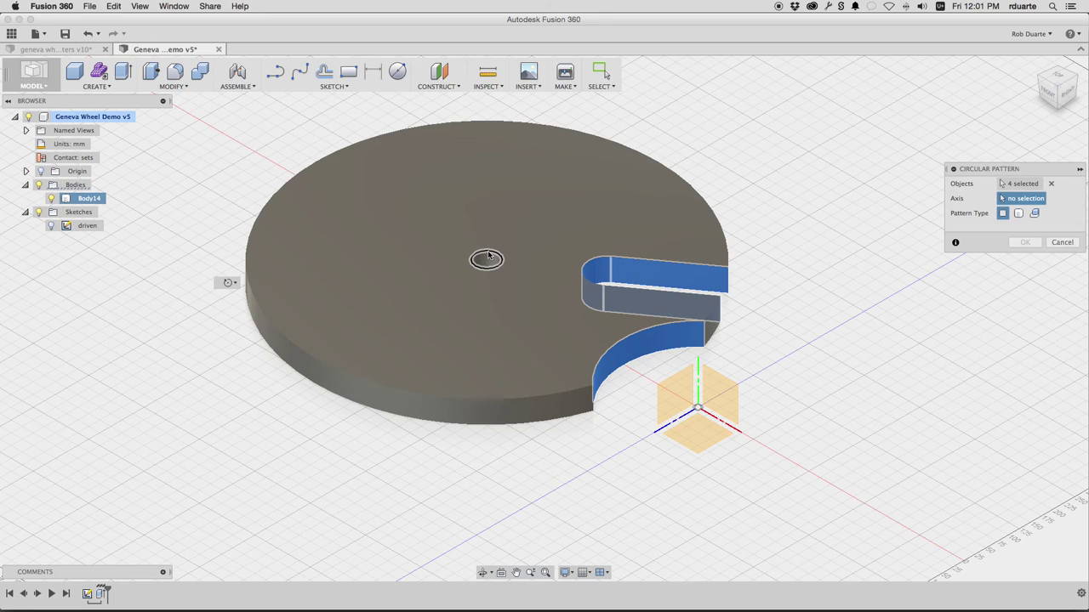
pyautogui.click(529, 426)
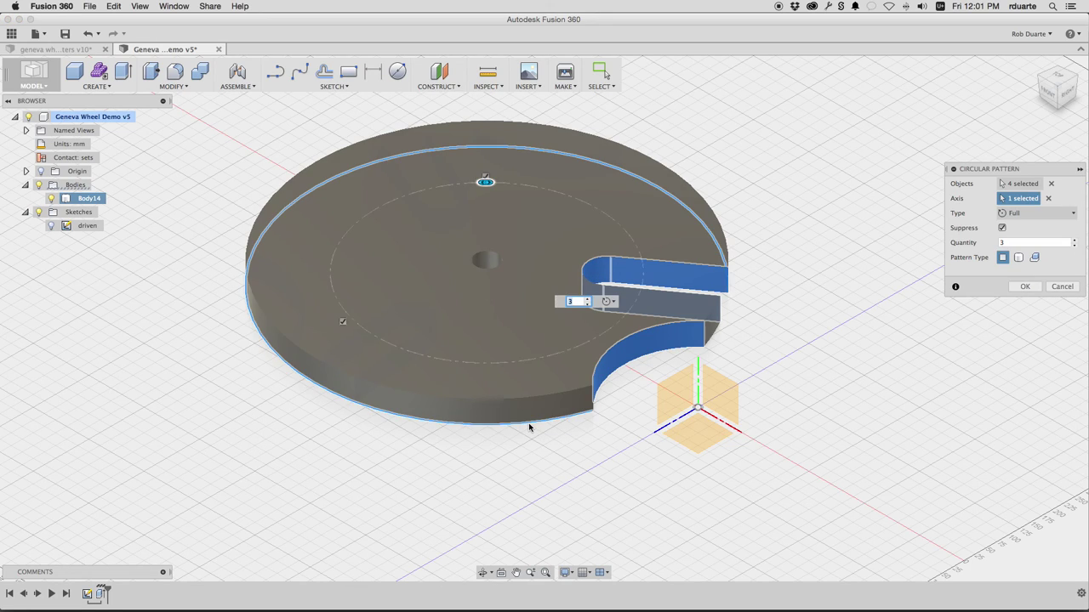
pyautogui.click(1020, 243)
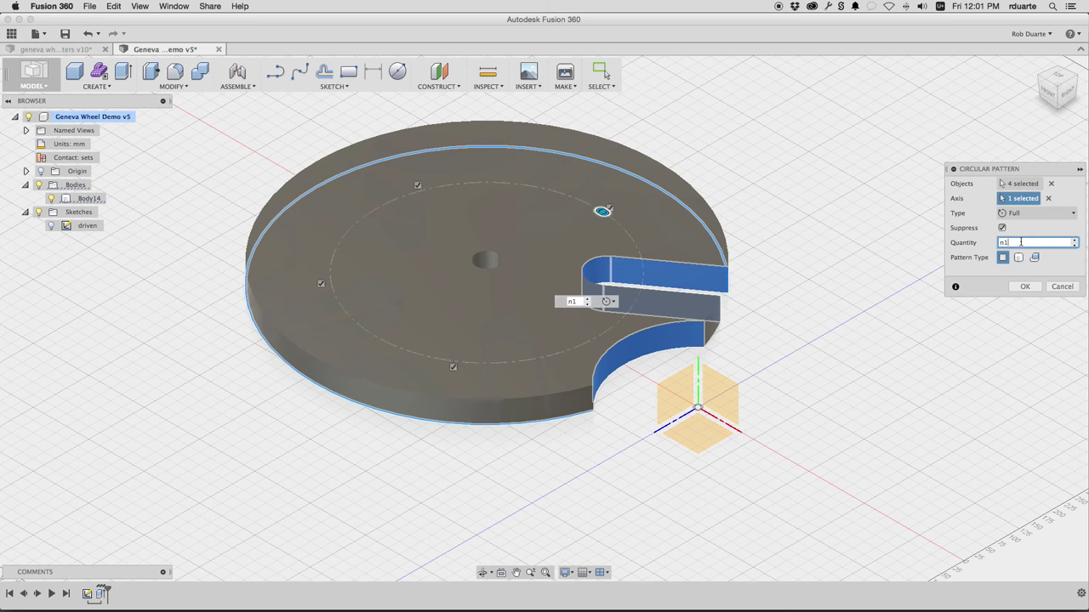
pyautogui.press('Return')
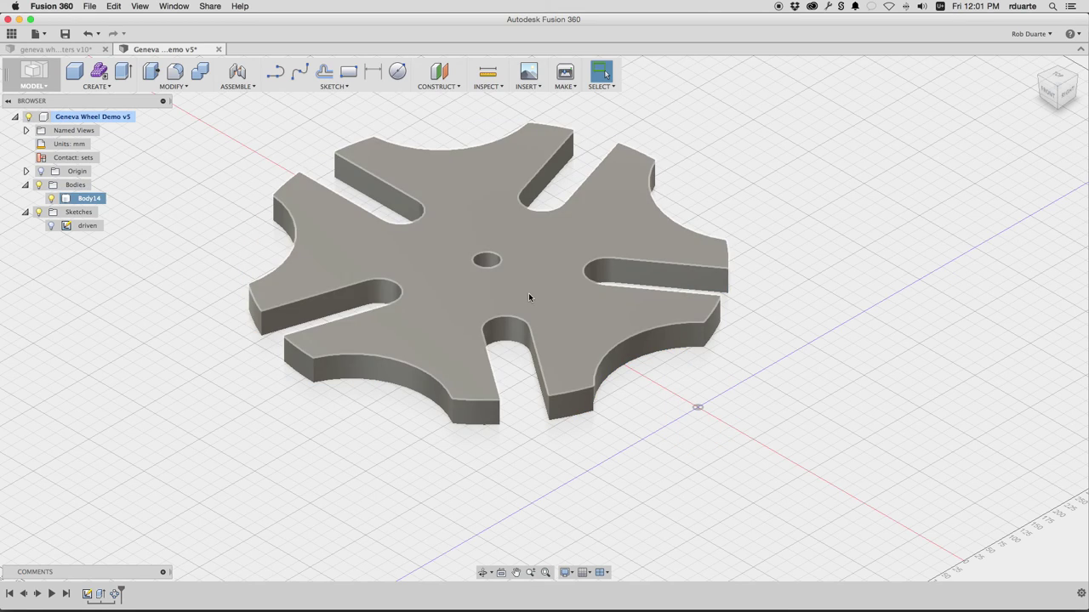
pyautogui.rightClick(83, 200)
# Make Body14 its own component and rename it 'driven wheel'.
pyautogui.click(120, 218)
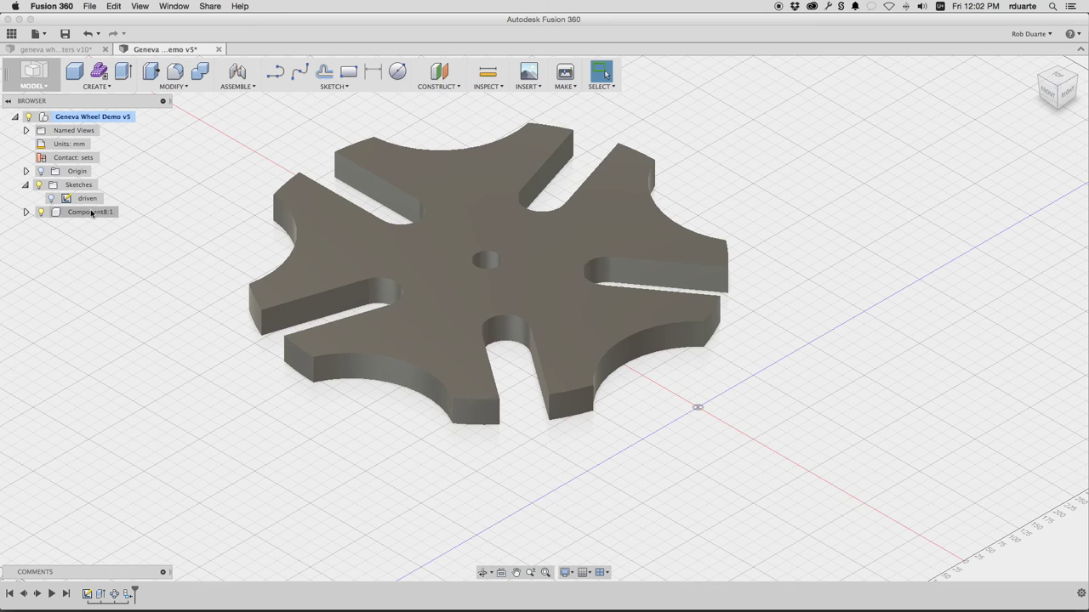
pyautogui.doubleClick(89, 213)
pyautogui.write('driven wheel')
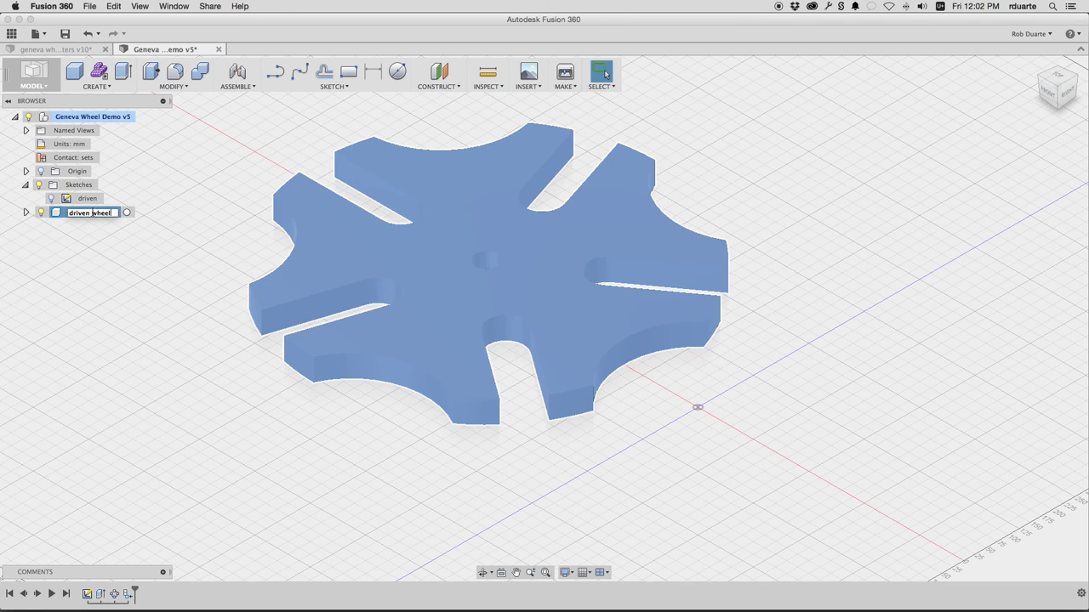
pyautogui.press('Return')
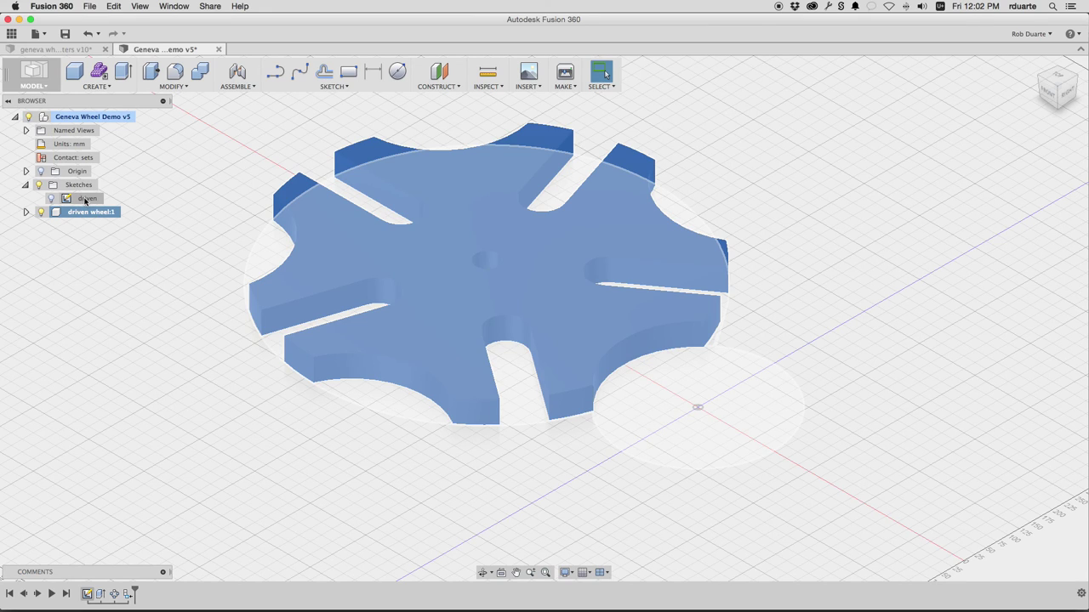
pyautogui.click(81, 187)
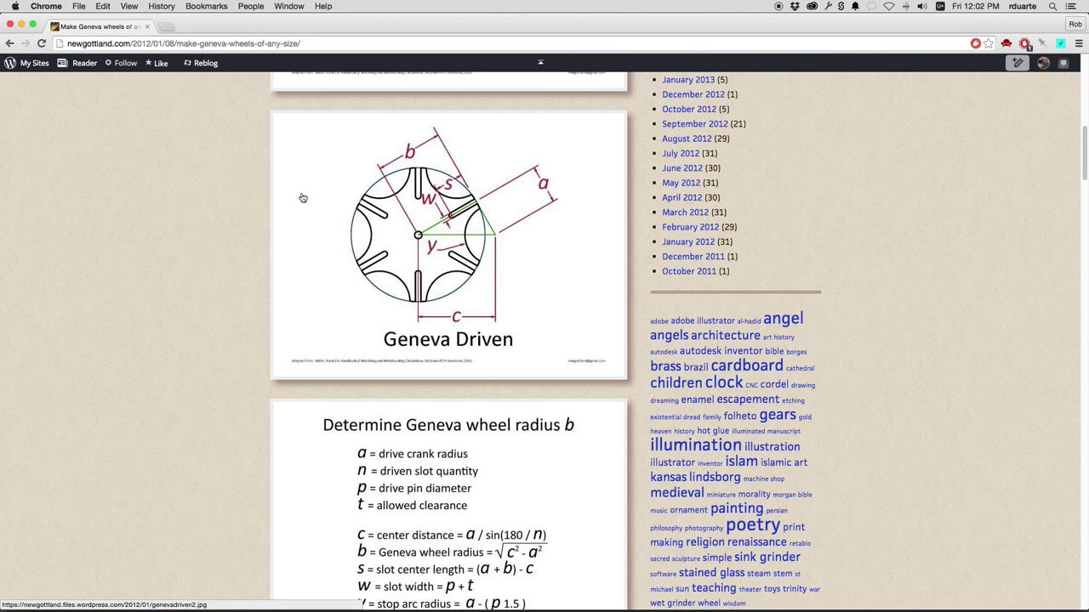
# Scroll the Geneva wheels article up to the Geneva Drive diagram, then go back to Fusion 360.
pyautogui.scroll(6, 348, 238)
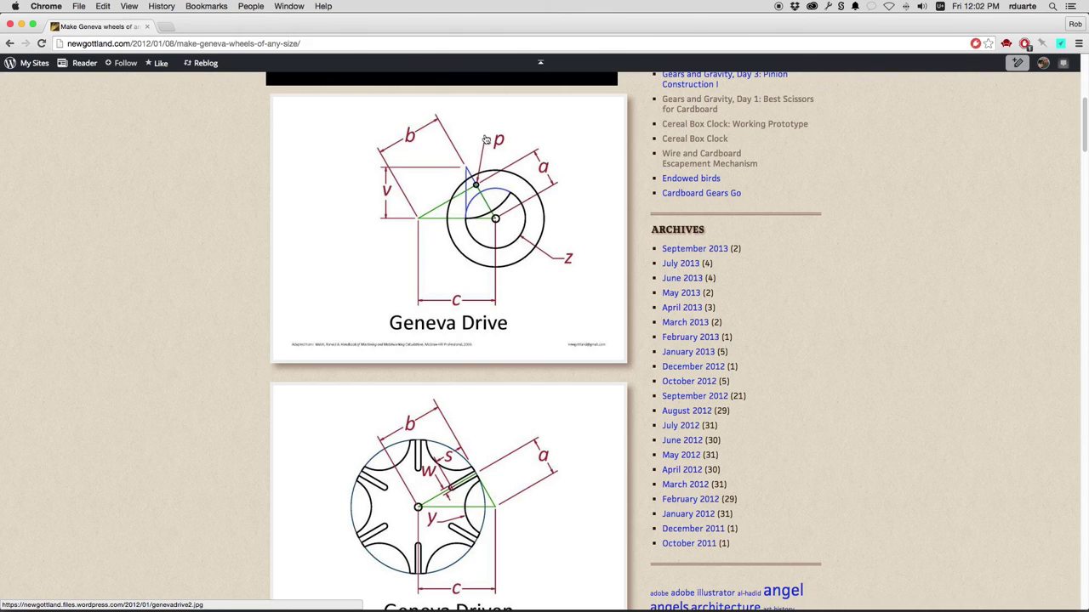
pyautogui.press('super+Tab')
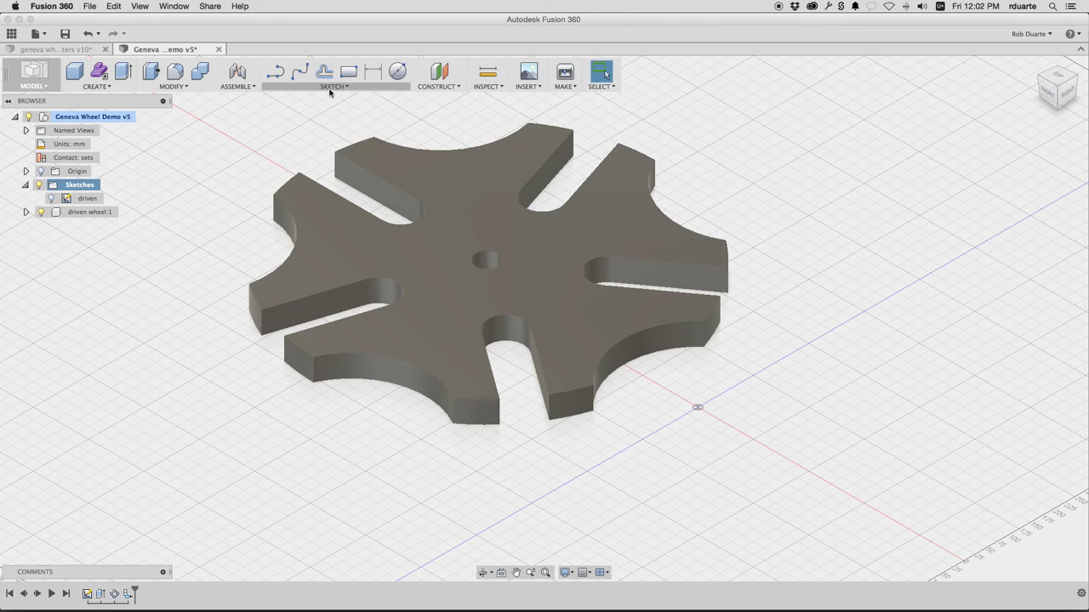
# Create a sketch on the top plane, hiding driven wheel:1 and showing the driven sketch.
pyautogui.click(332, 86)
pyautogui.click(331, 99)
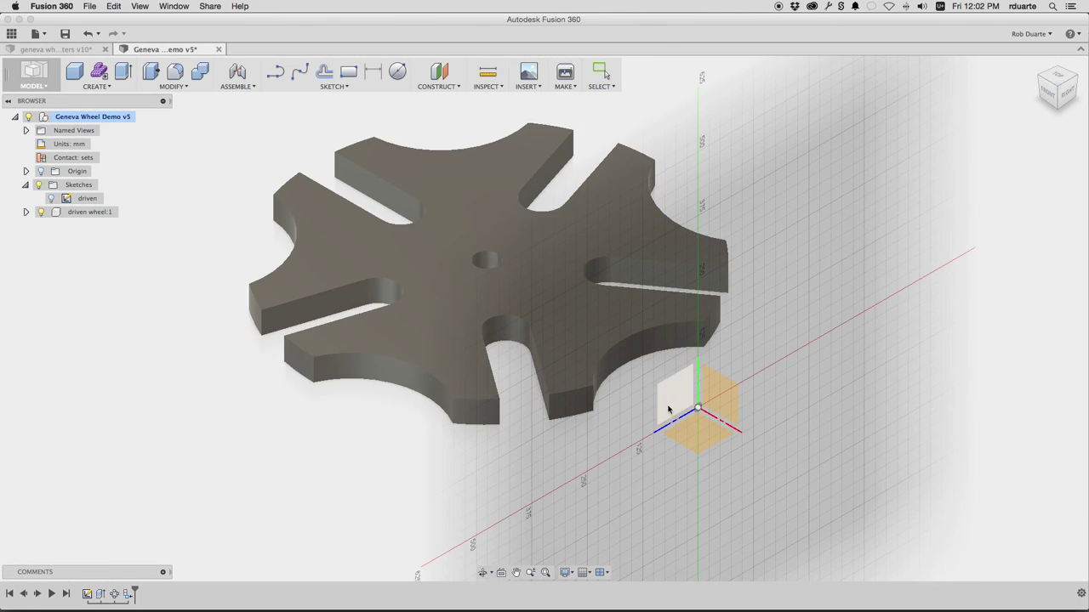
pyautogui.click(692, 426)
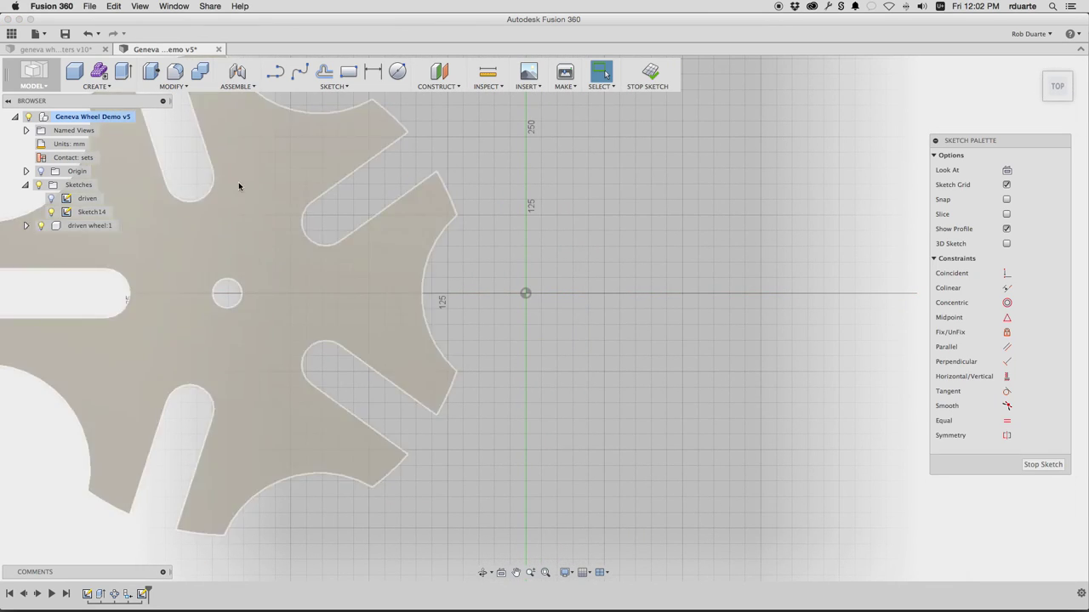
pyautogui.click(39, 225)
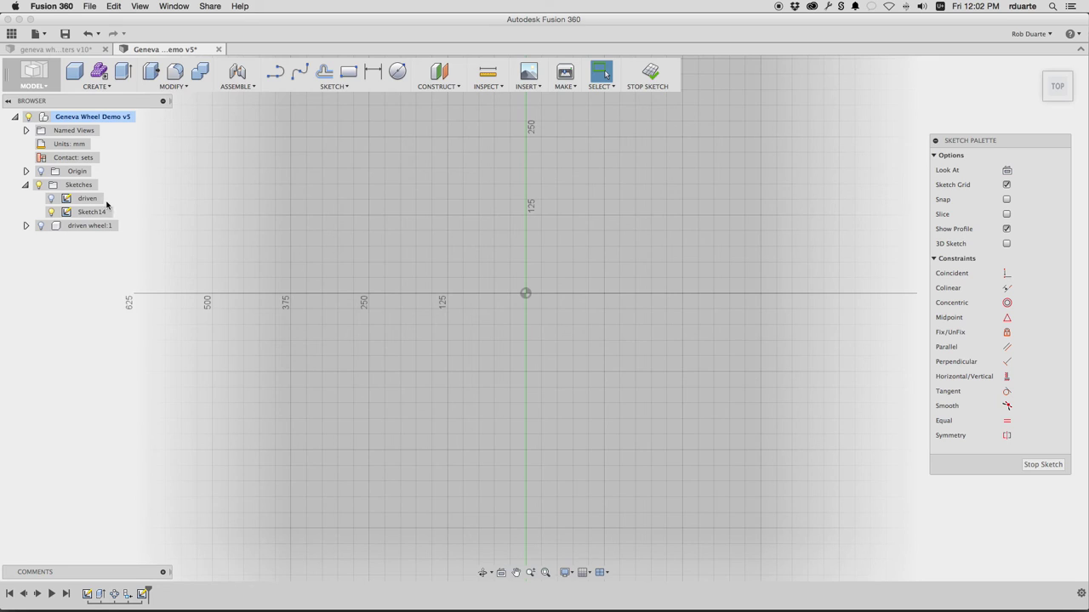
pyautogui.click(52, 199)
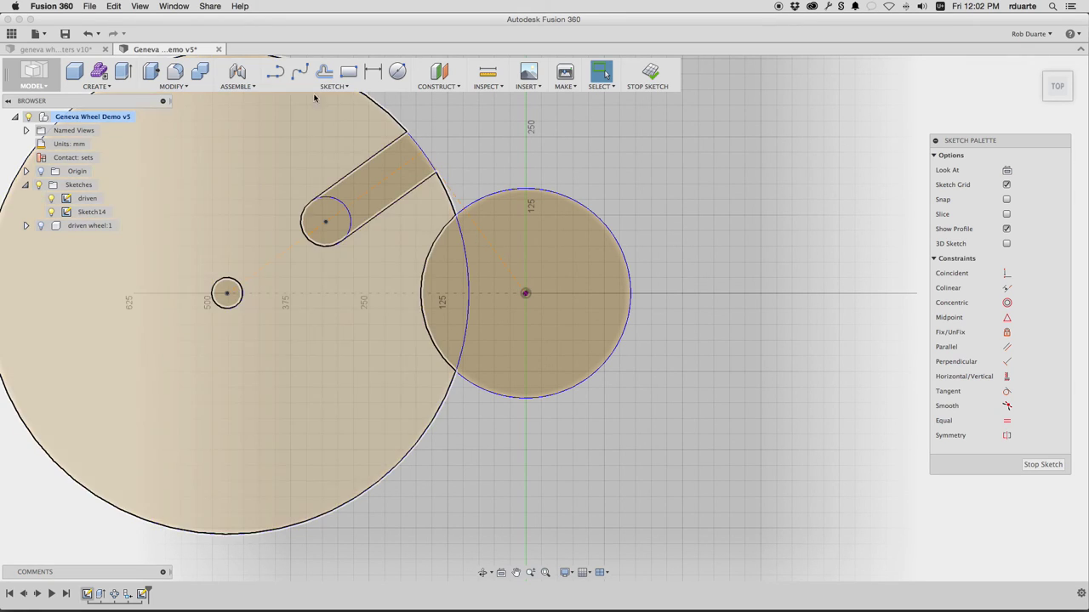
pyautogui.click(275, 72)
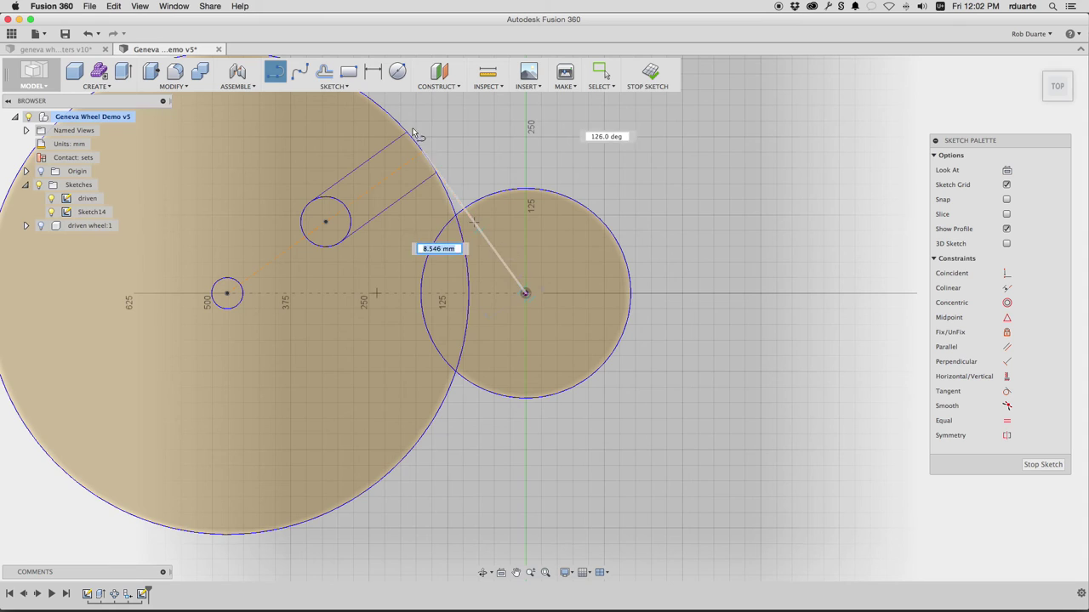
# Draw a slanted line from the right circle's centre and a vertical line down to the centre line.
pyautogui.scroll(-4, 413, 137)
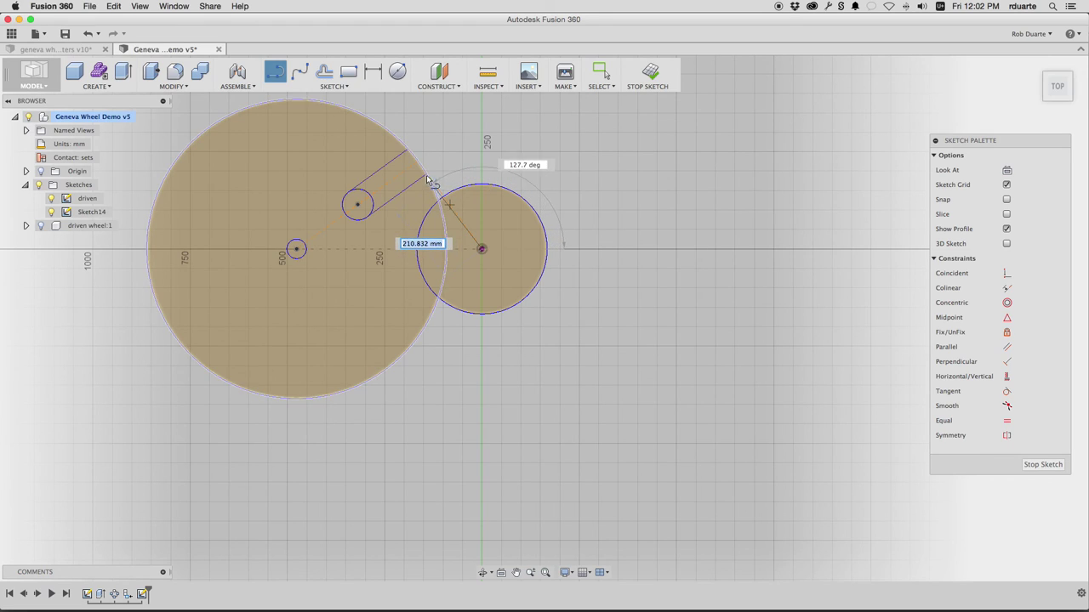
pyautogui.click(388, 121)
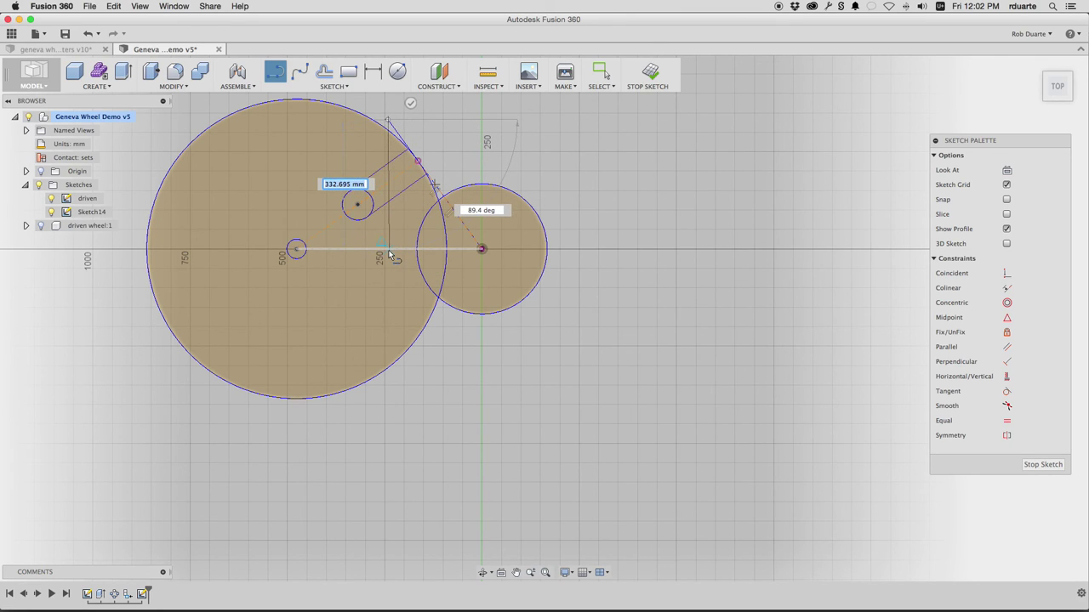
pyautogui.scroll(2, 388, 254)
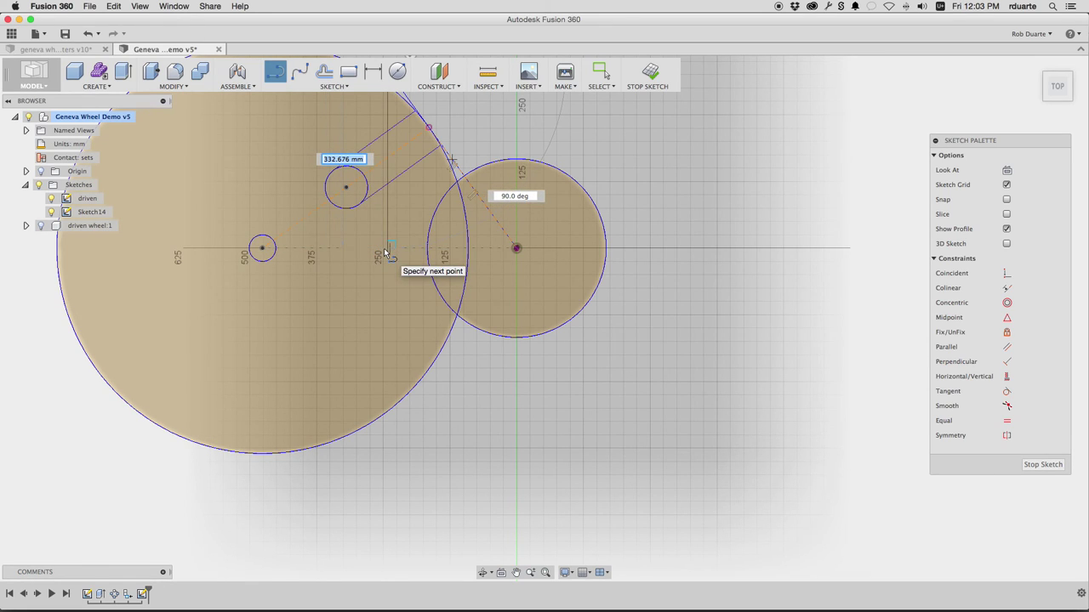
pyautogui.scroll(3, 384, 252)
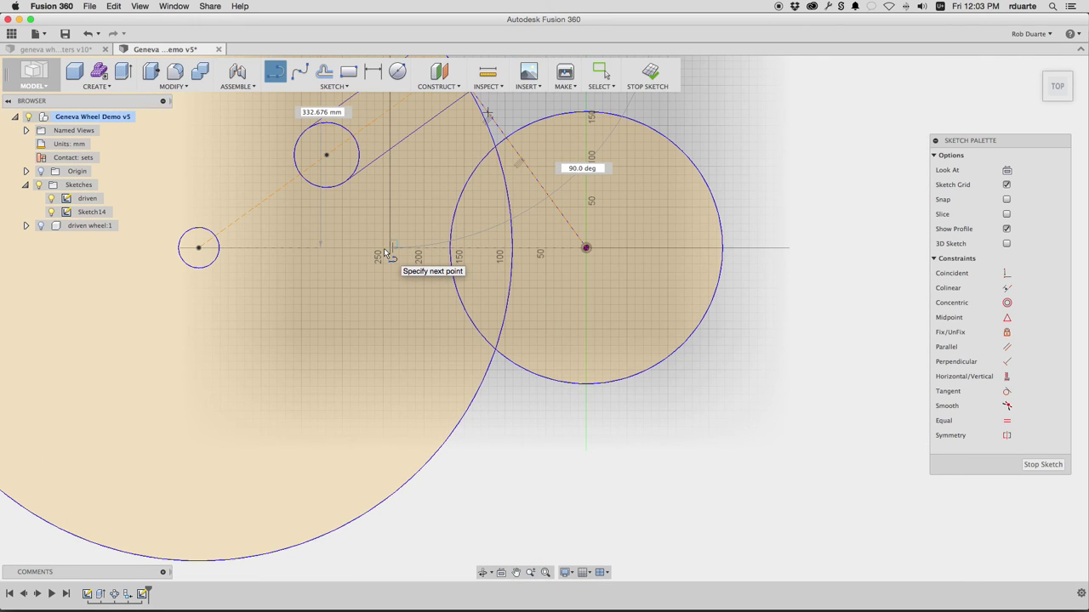
pyautogui.click(384, 252)
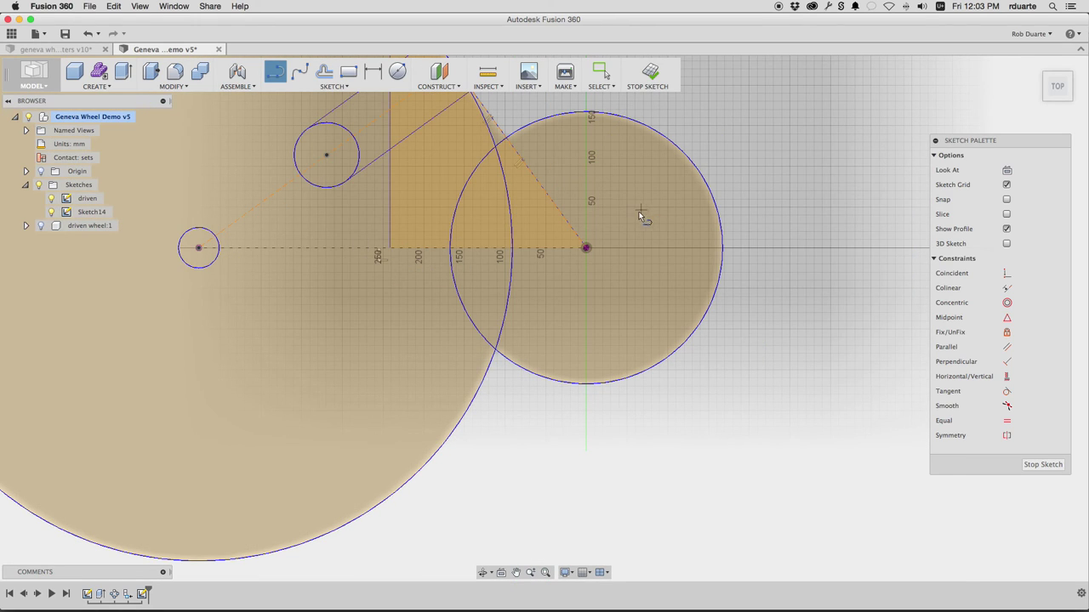
pyautogui.scroll(-4, 610, 251)
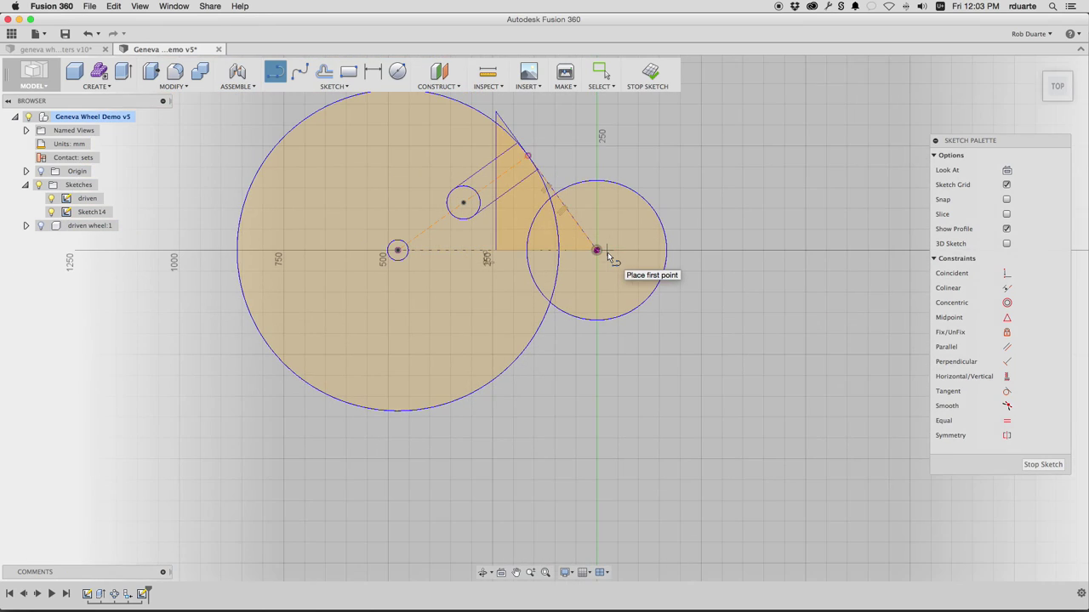
# Convert the slanted and vertical triangle lines to construction geometry.
pyautogui.press('Escape')
pyautogui.click(507, 126)
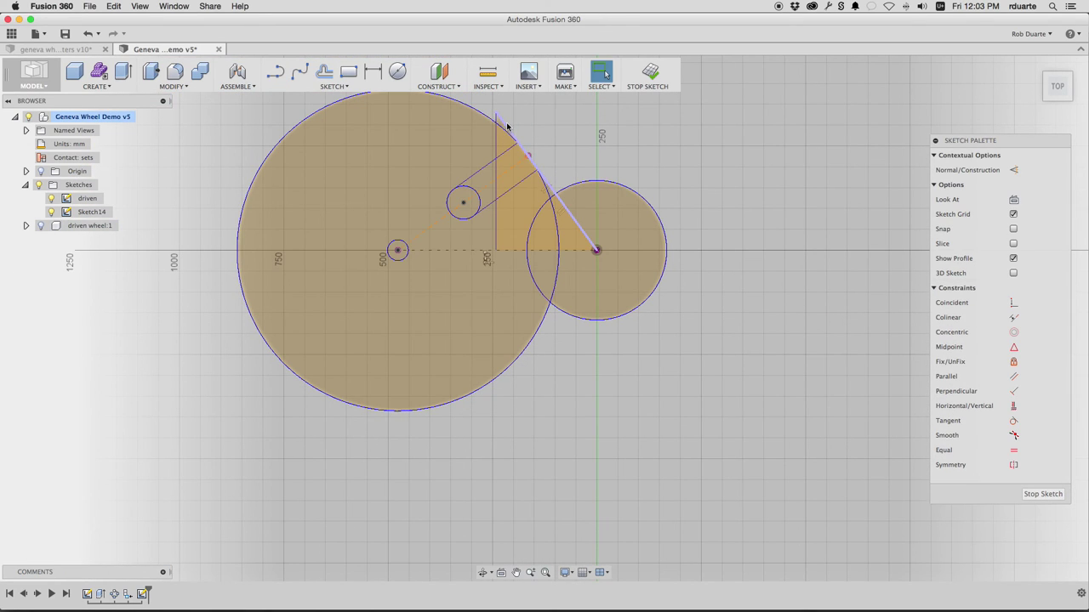
pyautogui.rightClick(507, 126)
pyautogui.click(530, 209)
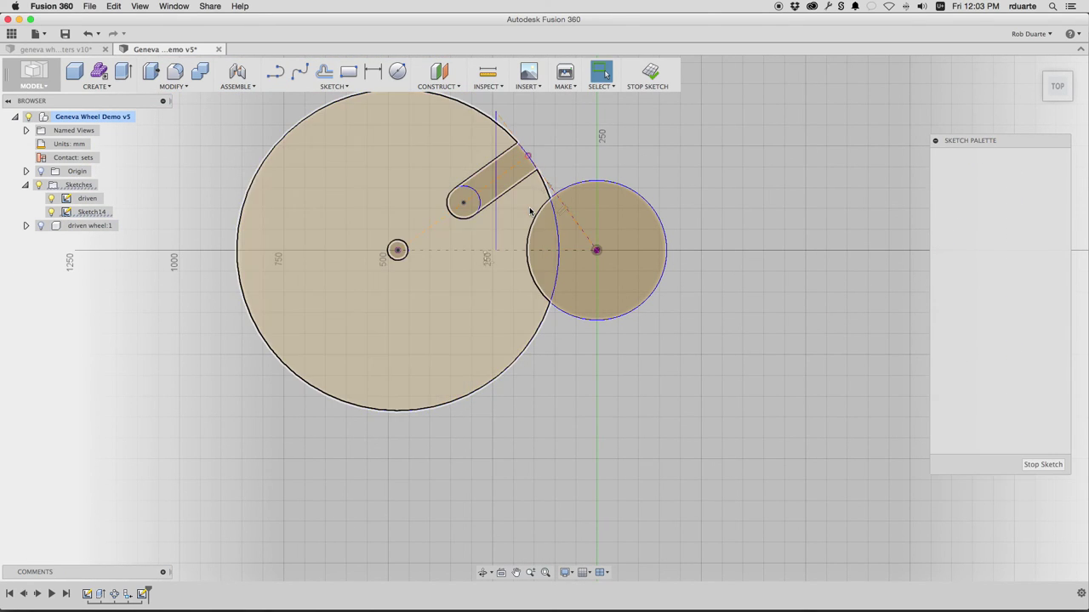
pyautogui.click(496, 150)
pyautogui.rightClick(495, 148)
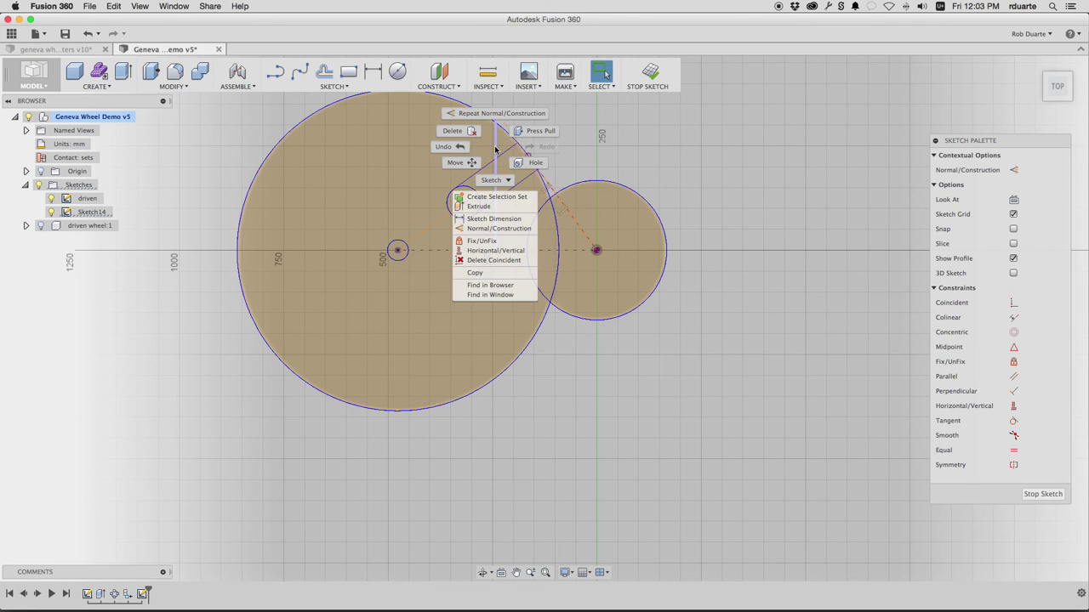
pyautogui.click(498, 228)
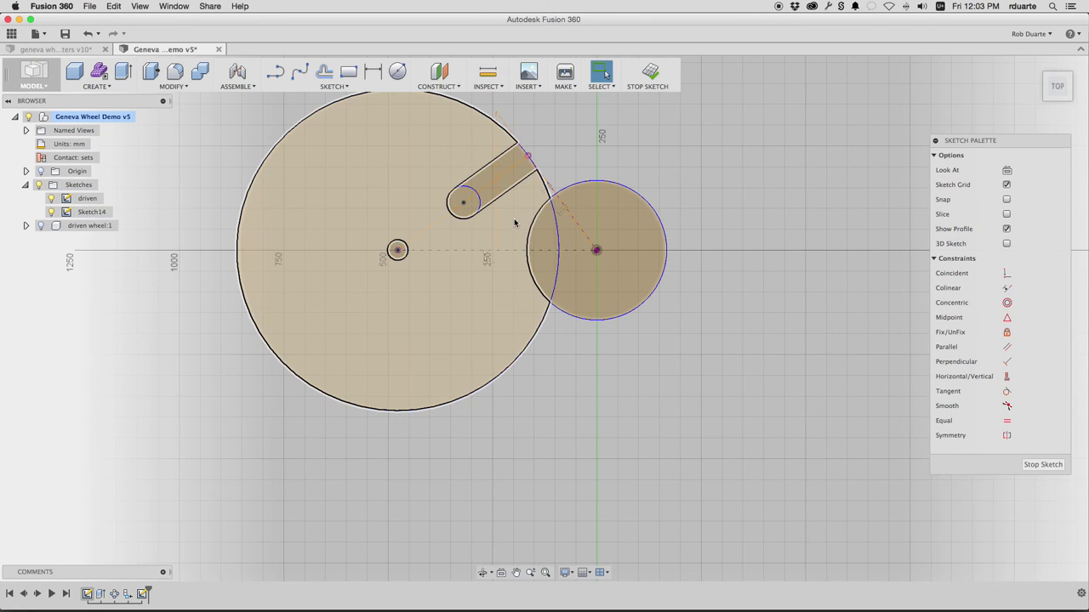
# Toggle the driven sketch's visibility off and on to check the dashed lines.
pyautogui.click(52, 199)
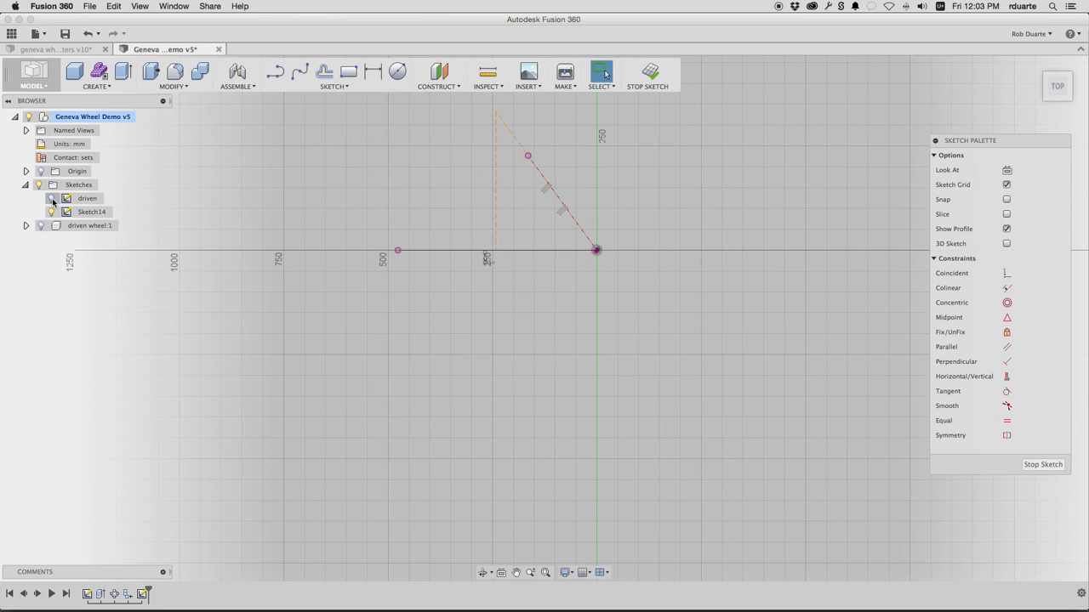
pyautogui.click(52, 199)
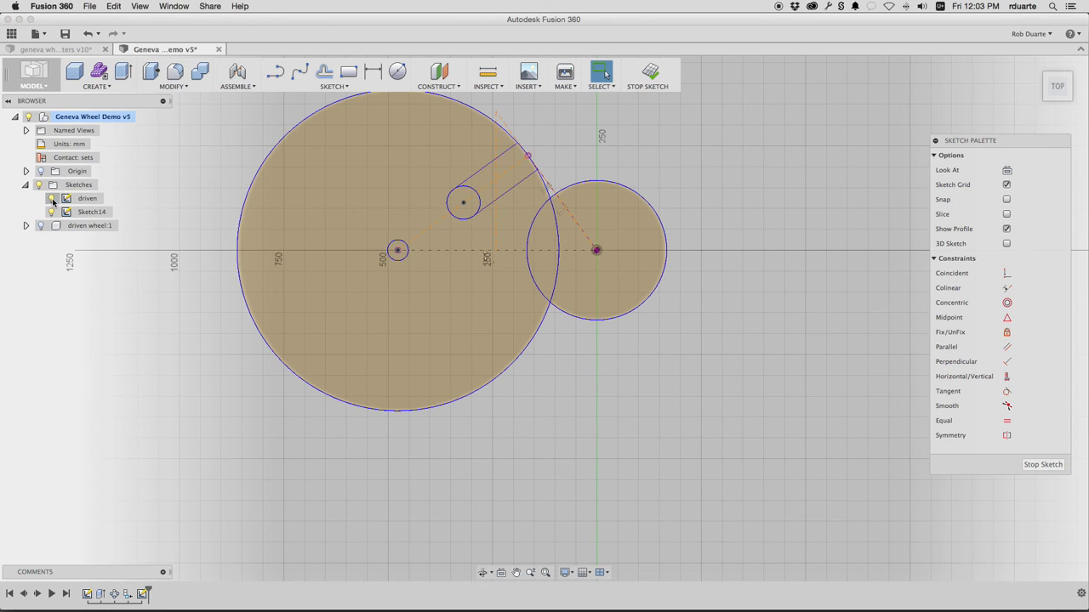
pyautogui.scroll(-2, 207, 414)
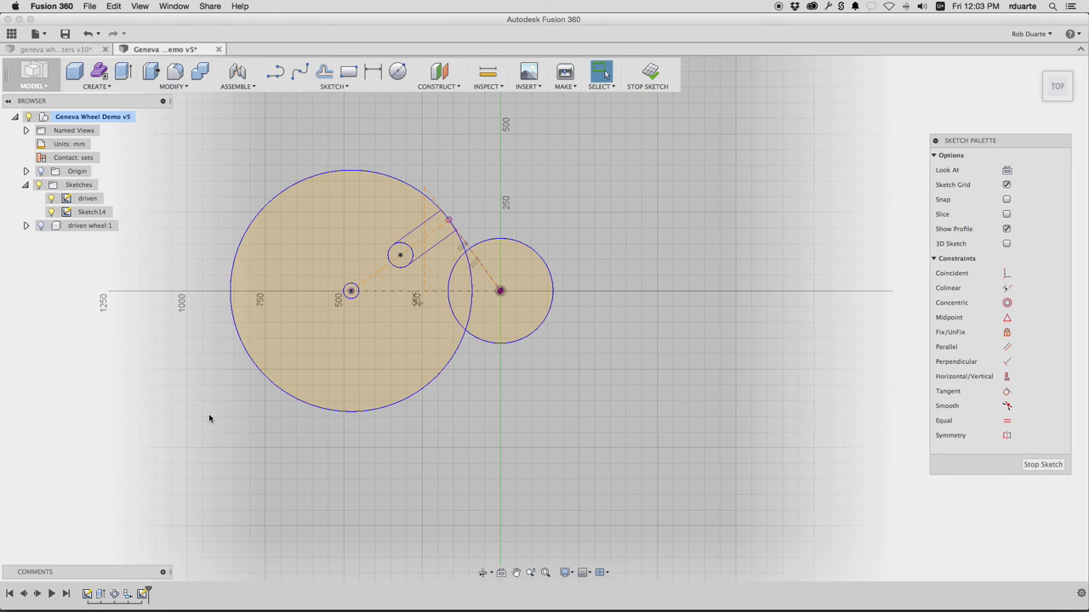
pyautogui.scroll(2, 332, 174)
pyautogui.scroll(3, 369, 243)
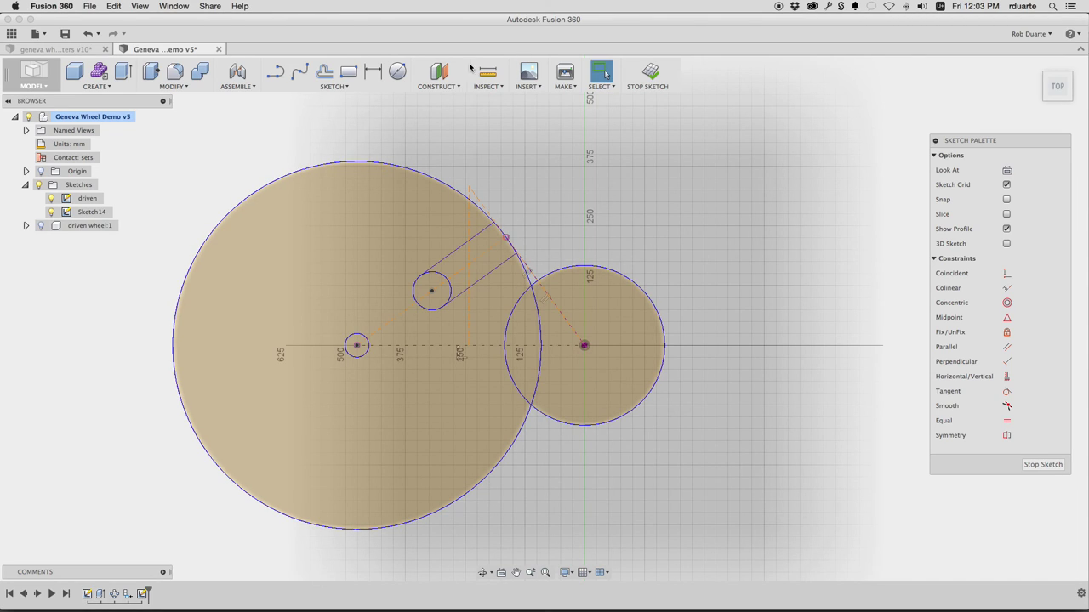
pyautogui.click(398, 72)
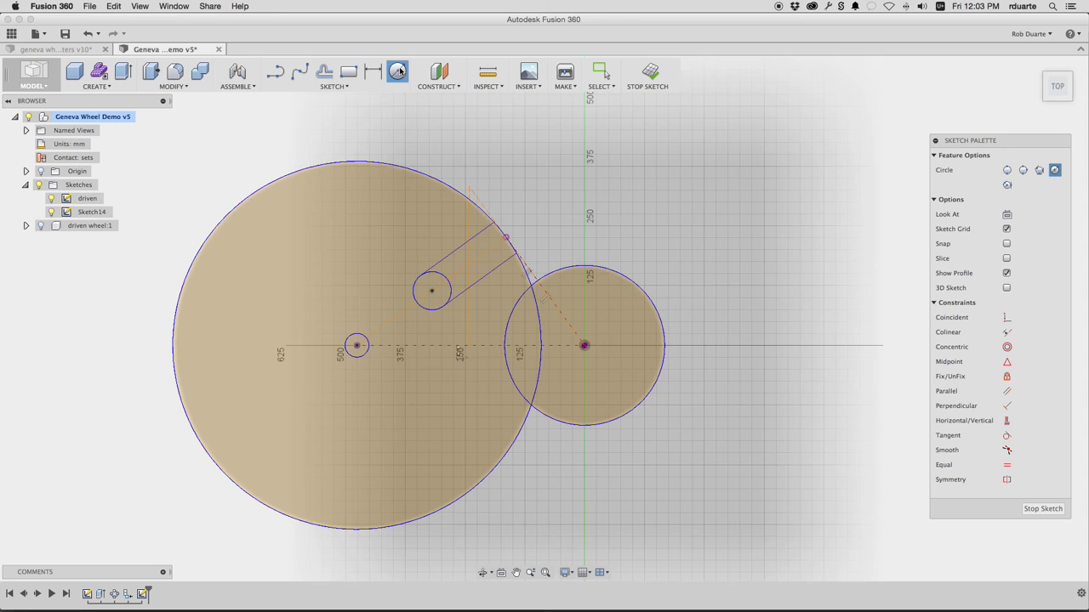
# Draw a Ø325 mm circle on the right circle's centre, then hide the driven sketch.
pyautogui.click(584, 346)
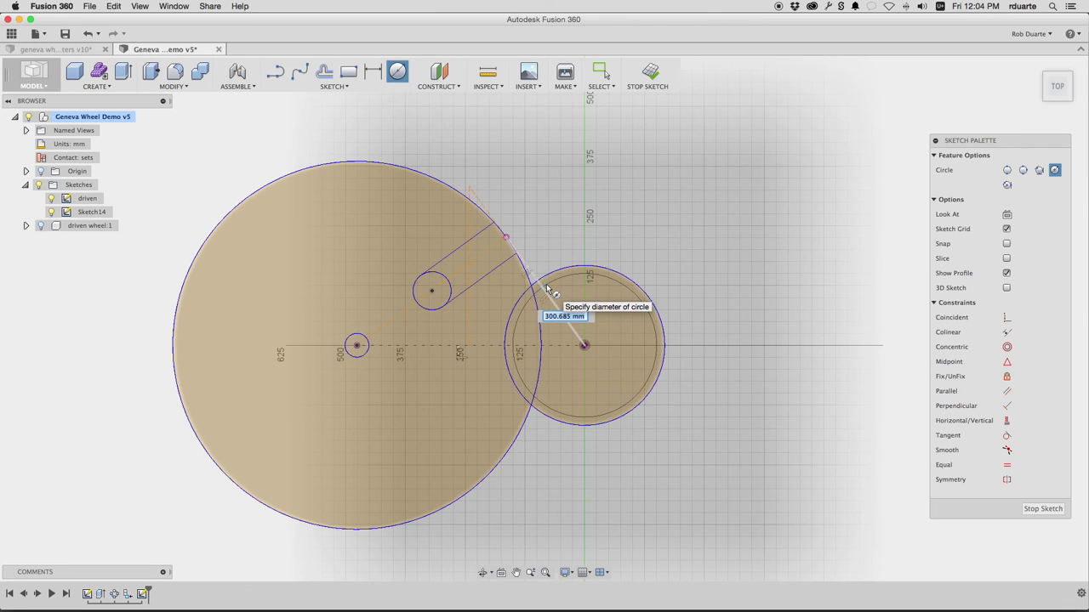
pyautogui.press('super+Tab')
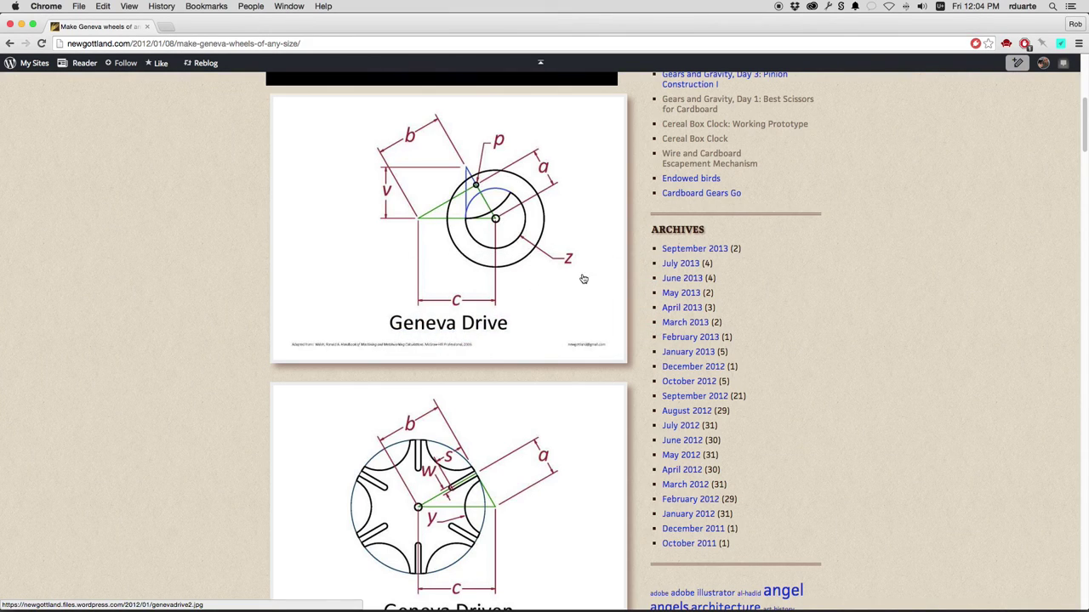
pyautogui.press('super+Tab')
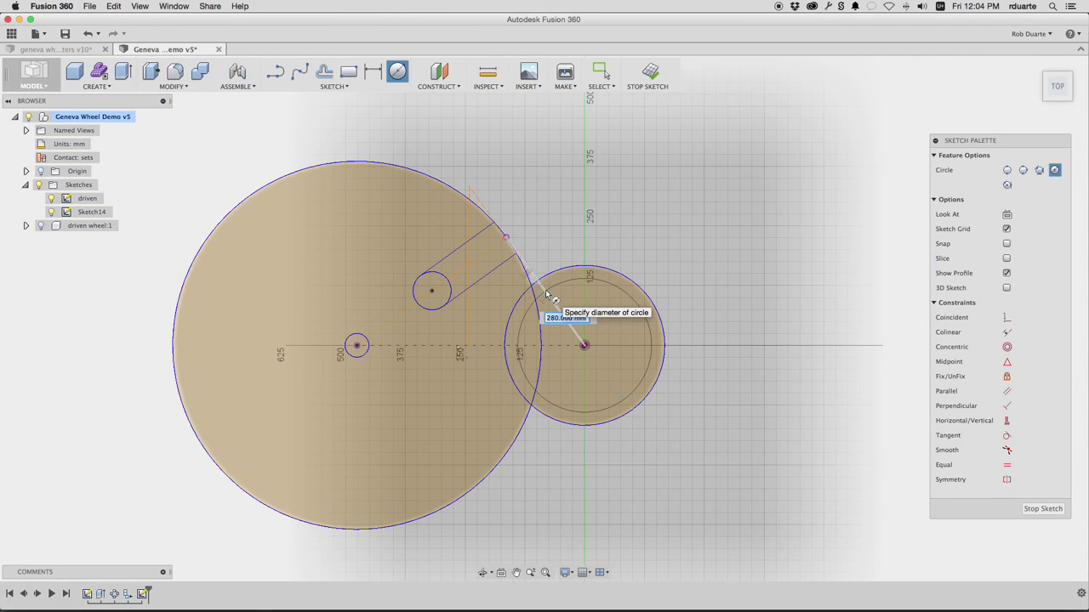
pyautogui.write('21')
pyautogui.write('*2)')
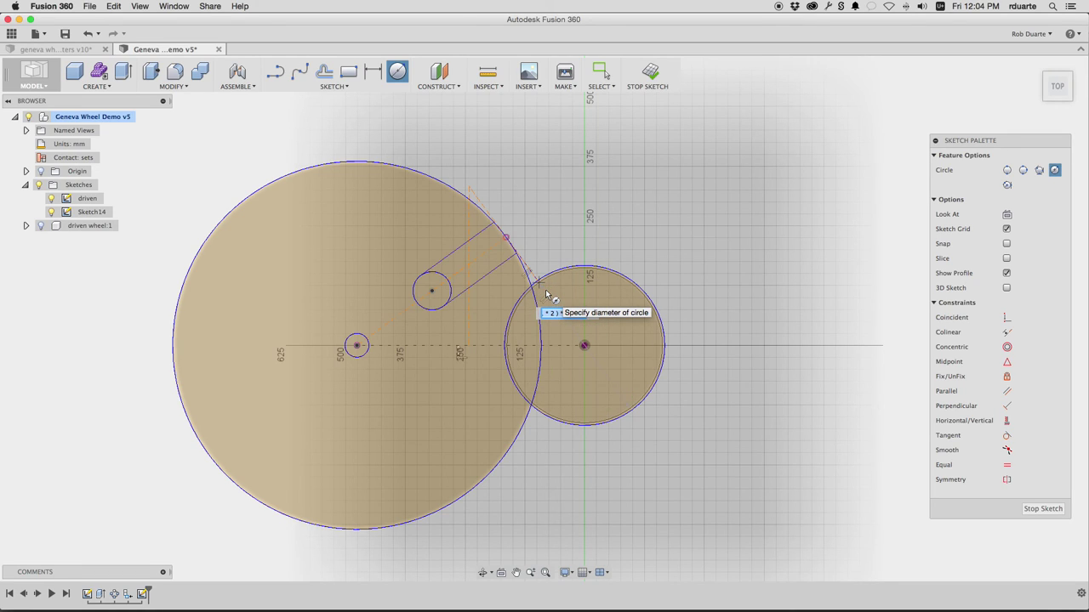
pyautogui.press('Return')
pyautogui.press('Escape')
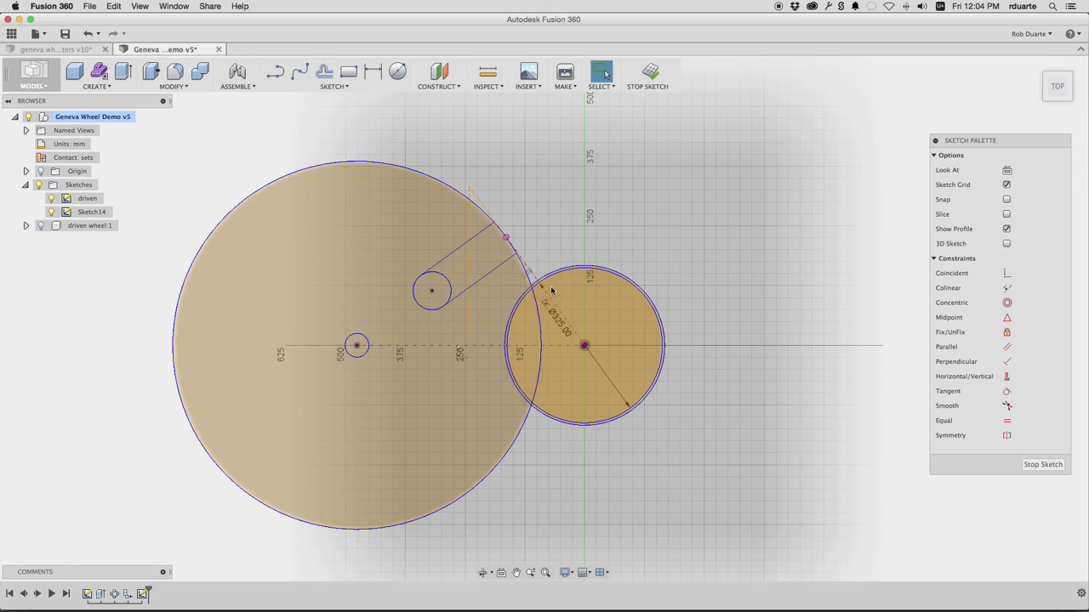
pyautogui.click(52, 199)
# Toggle the driven sketch off and compare the Ø325 circle with the Geneva Drive diagram.
pyautogui.click(52, 199)
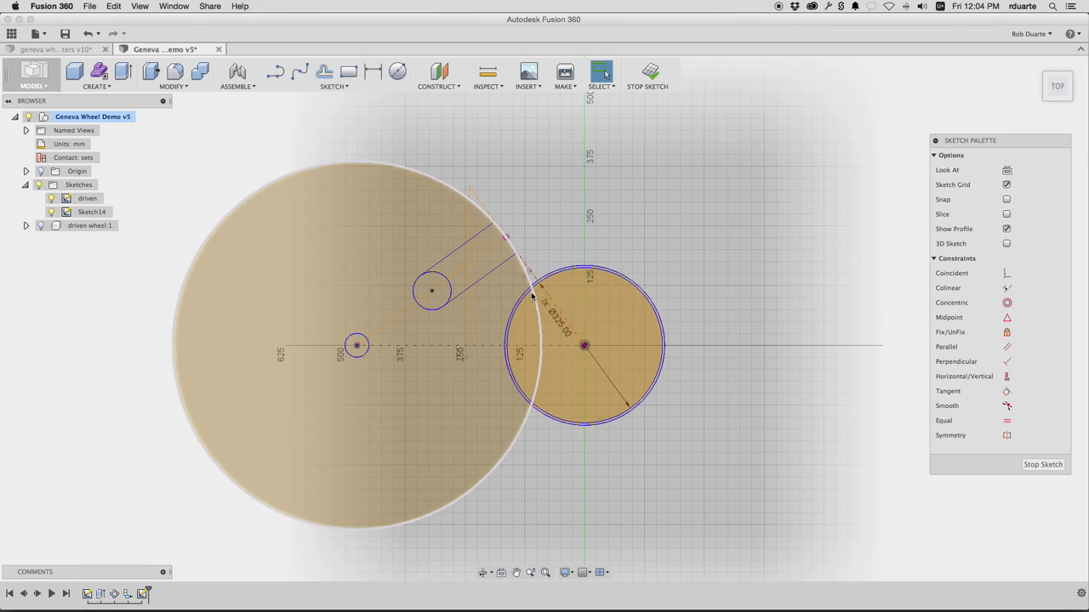
pyautogui.click(51, 199)
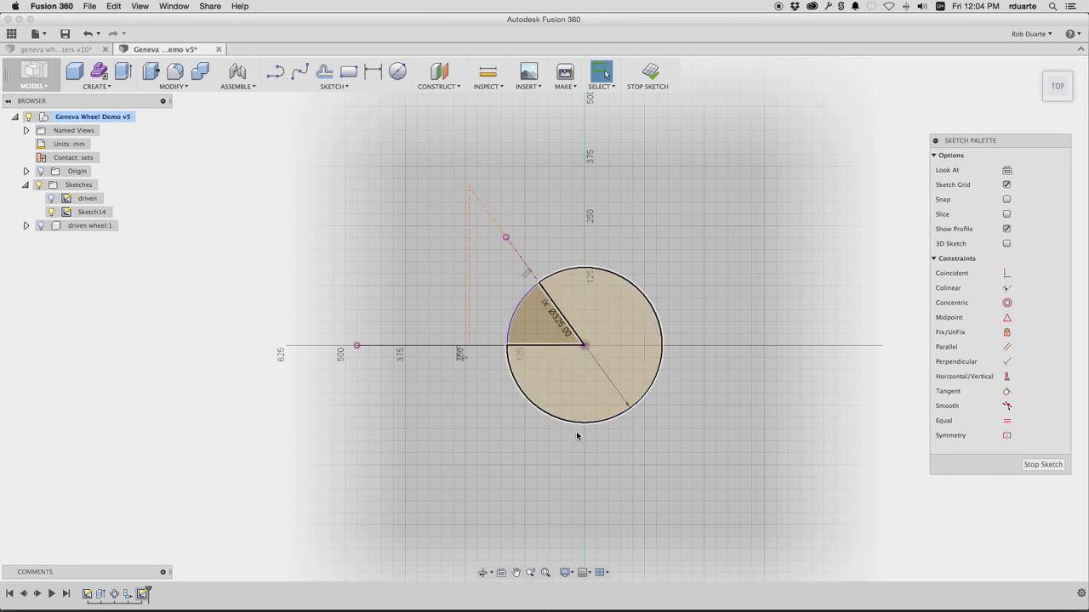
pyautogui.press('super+Tab')
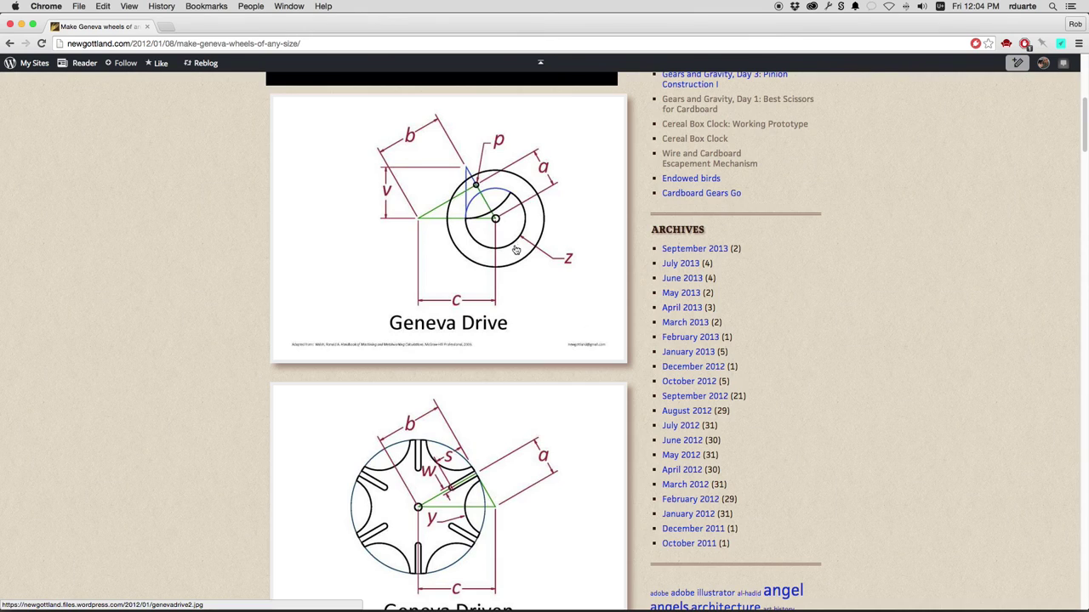
pyautogui.press('super+Tab')
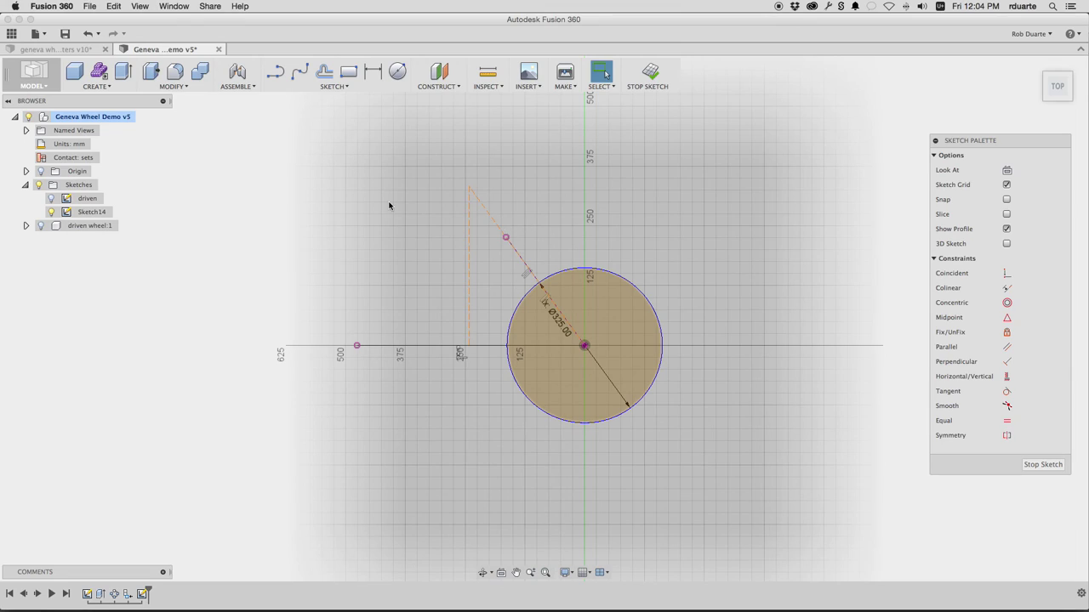
pyautogui.press('super+Tab')
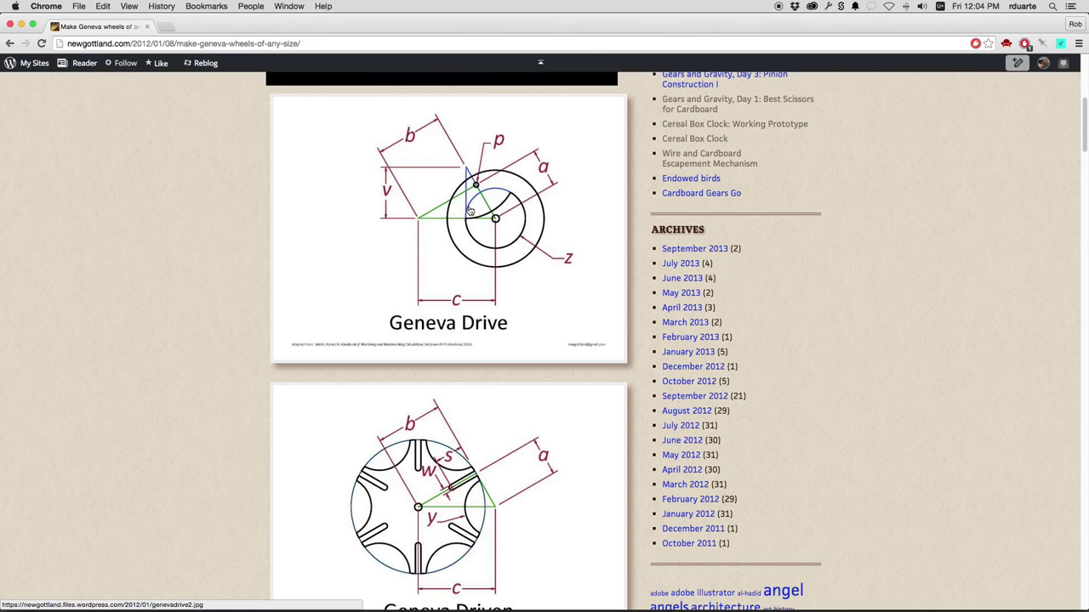
pyautogui.press('super+Tab')
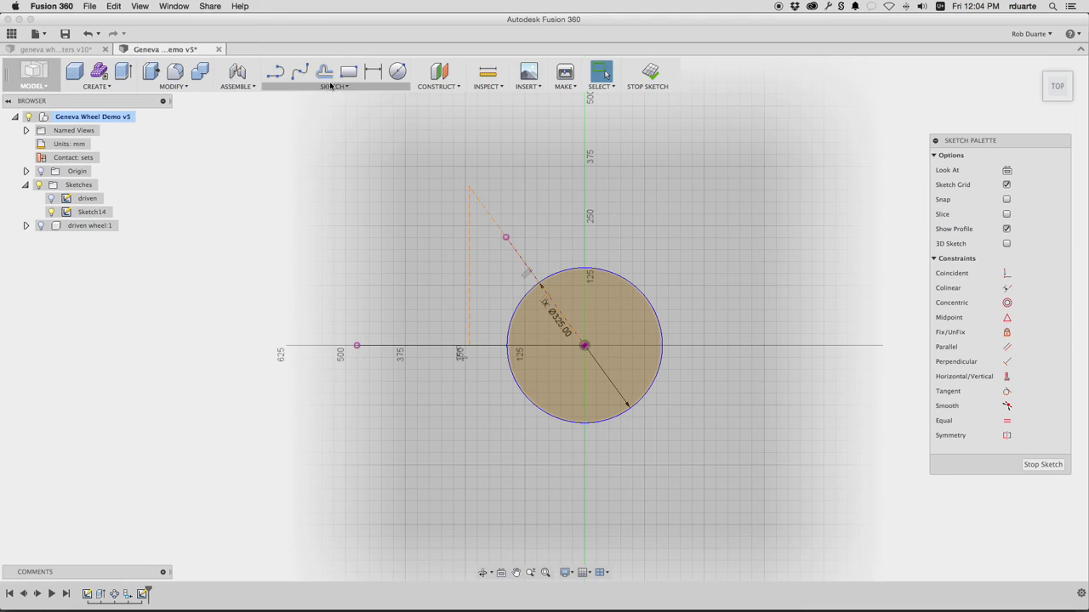
pyautogui.click(355, 84)
pyautogui.moveTo(371, 150)
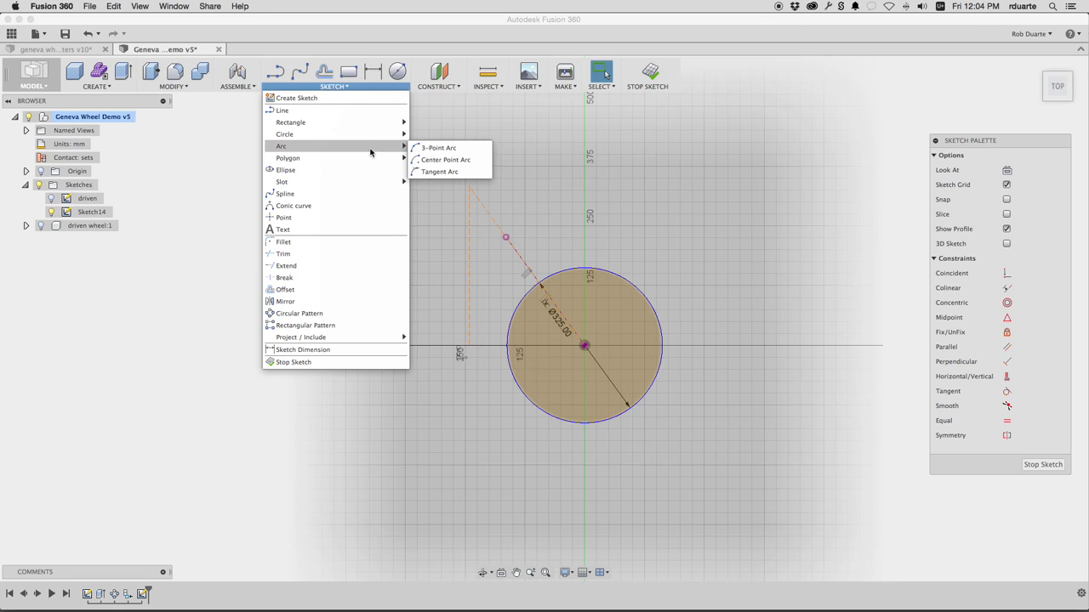
pyautogui.click(434, 159)
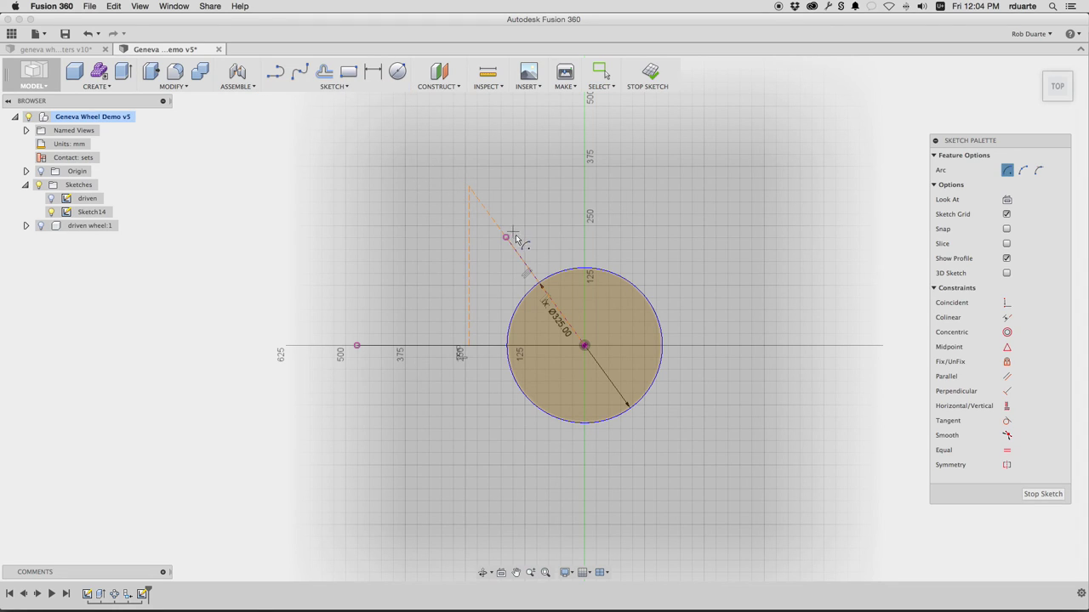
pyautogui.click(470, 186)
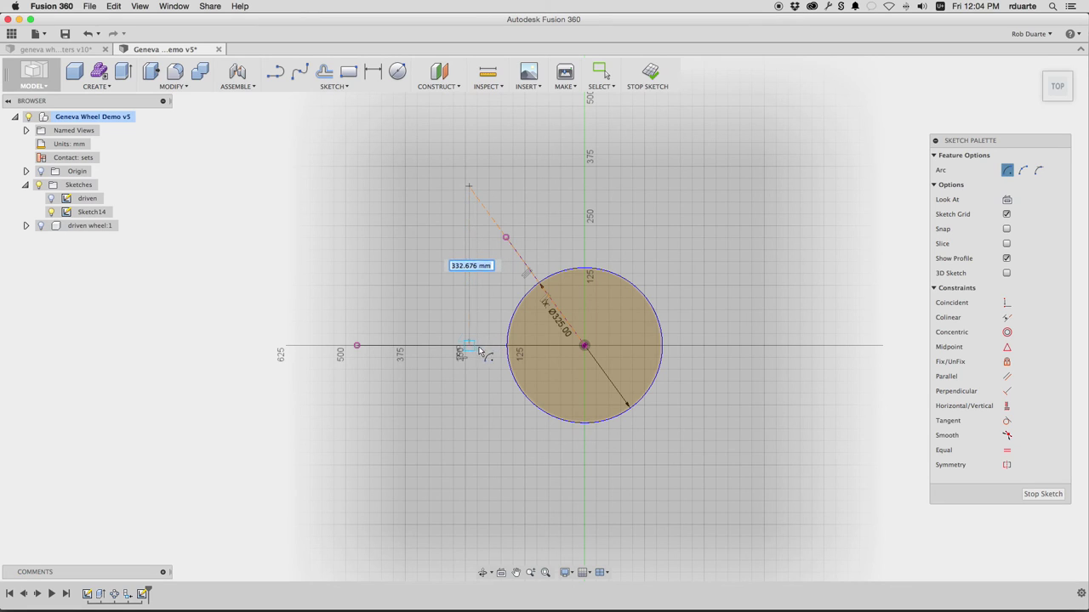
pyautogui.press('super+Tab')
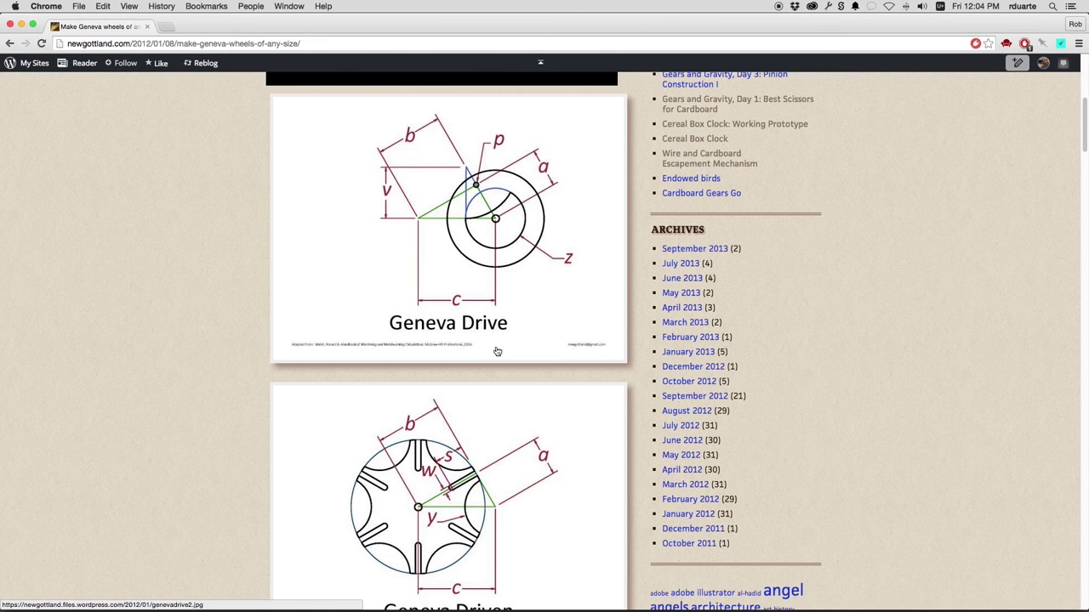
pyautogui.press('super+Tab')
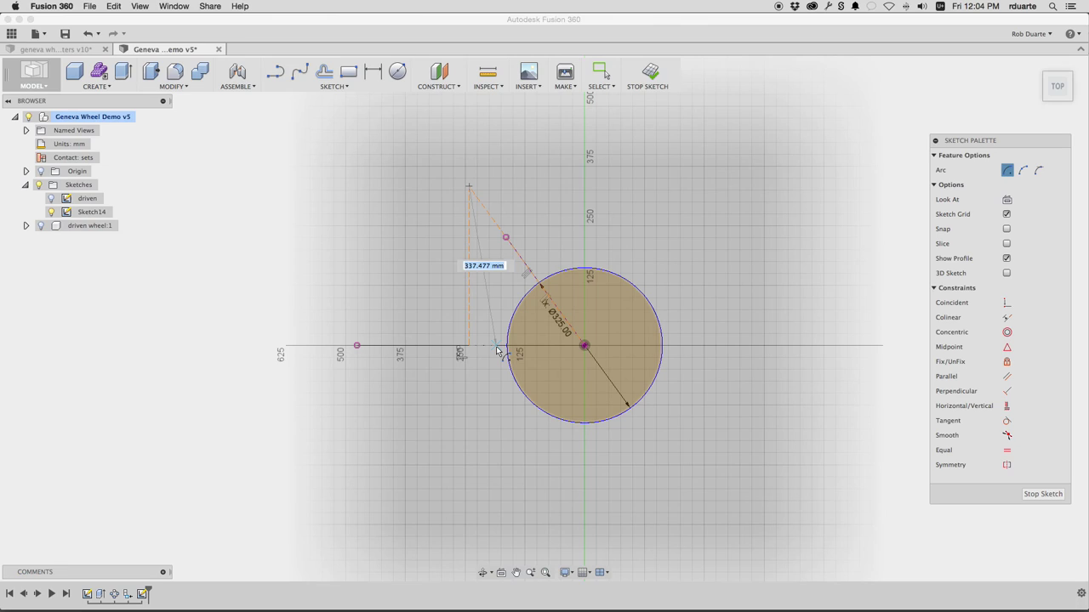
pyautogui.click(507, 345)
pyautogui.press('Escape')
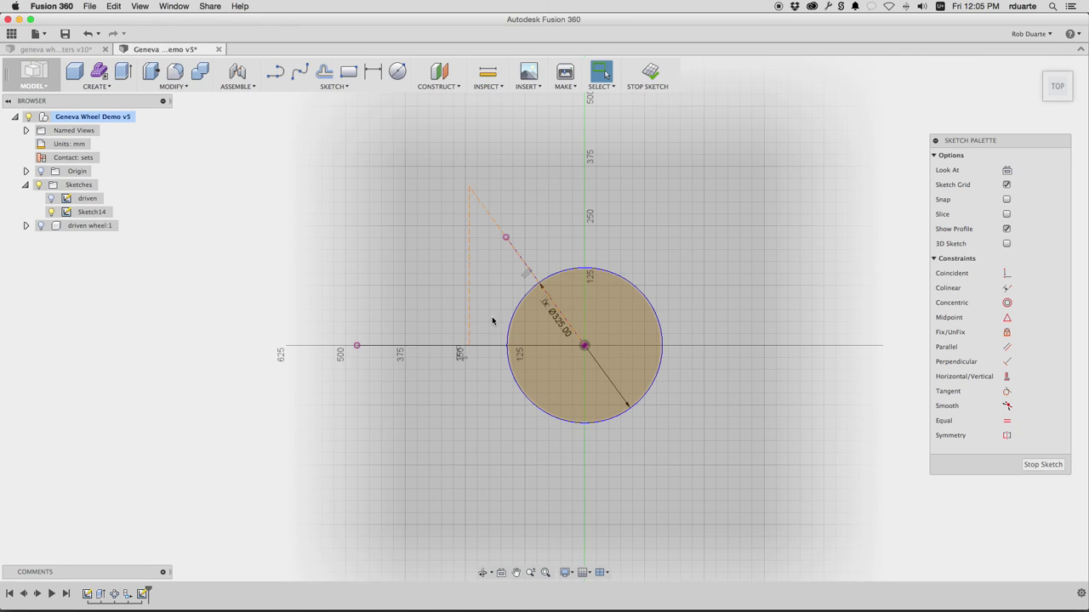
pyautogui.click(469, 250)
pyautogui.press('super+Tab')
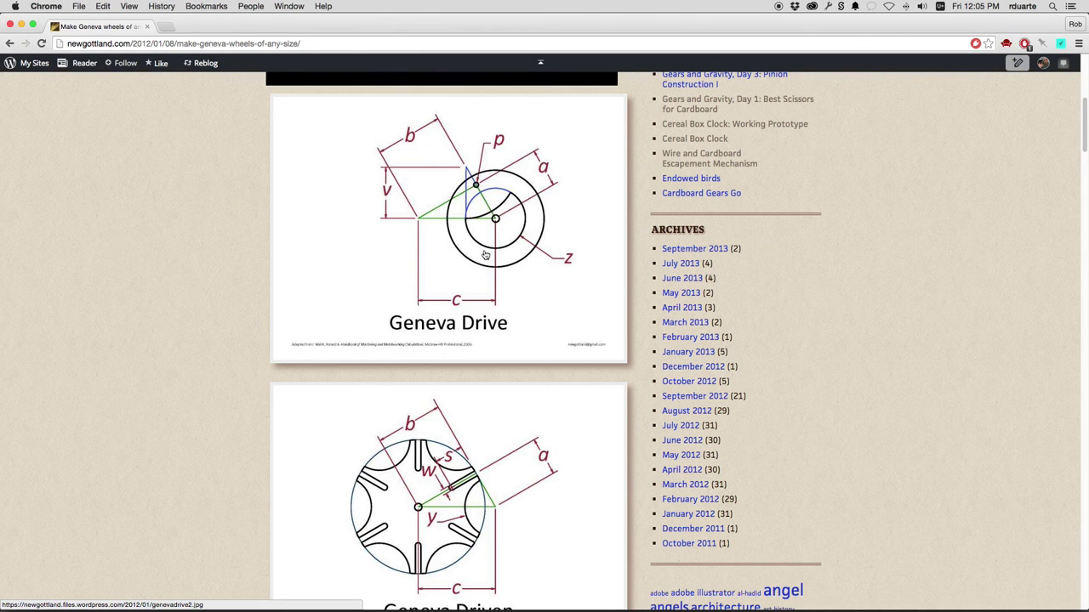
pyautogui.press('super+Tab')
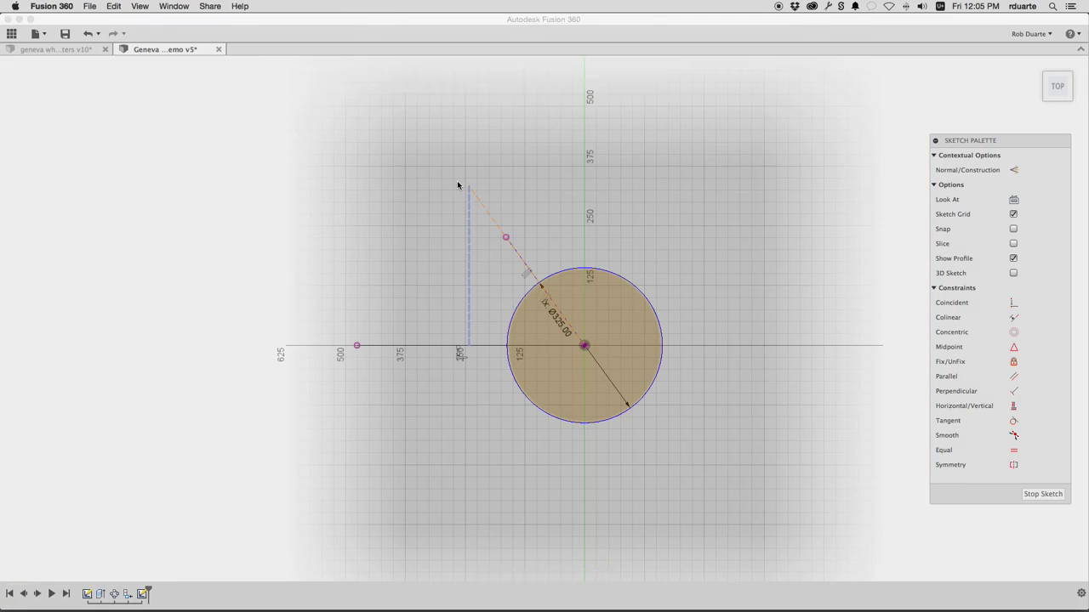
# Dimension the vertical construction line to a length of 223.662.
pyautogui.click(372, 71)
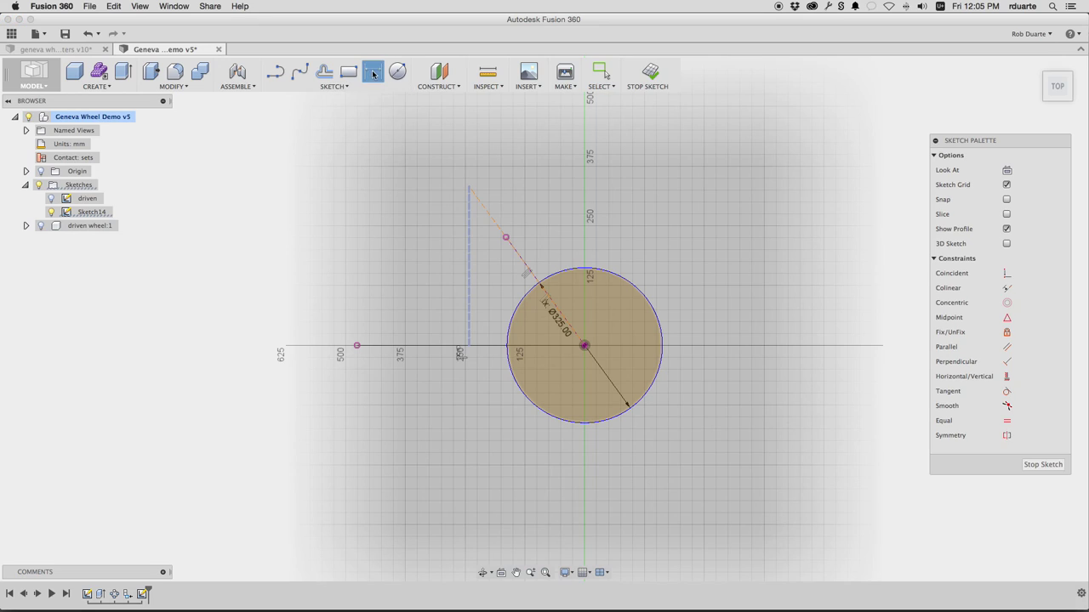
pyautogui.click(469, 230)
pyautogui.click(425, 242)
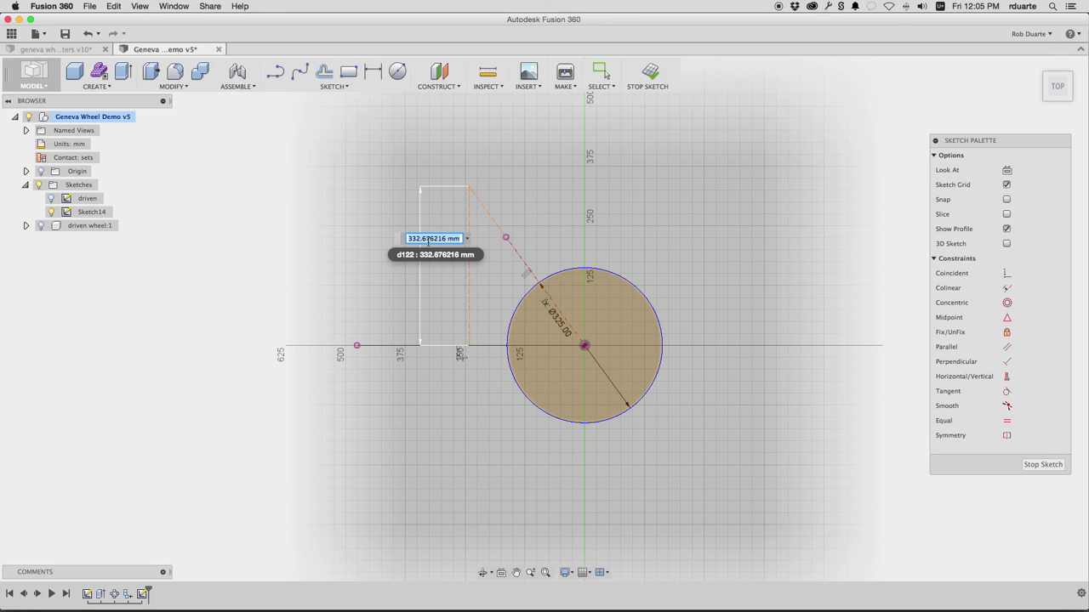
pyautogui.press('Return')
pyautogui.press('d')
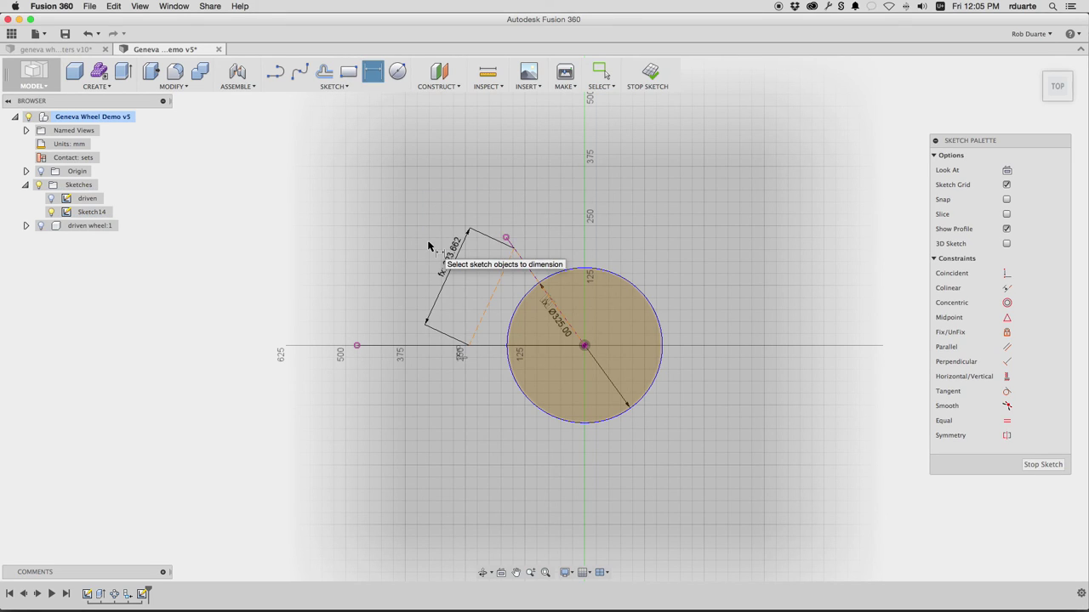
pyautogui.press('Escape')
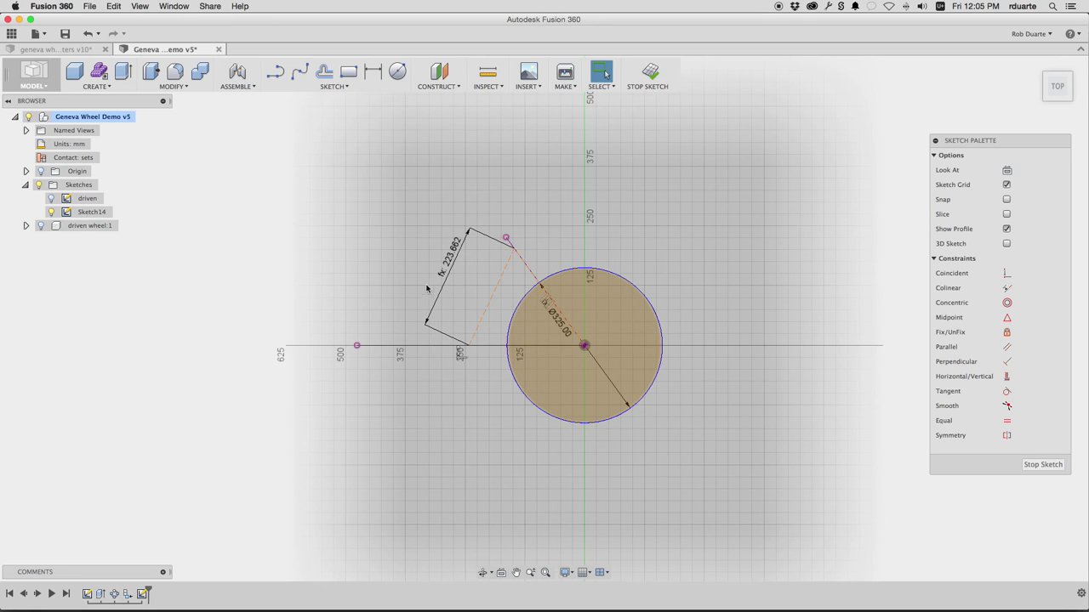
# Constrain the vertical line perpendicular to the horizontal line.
pyautogui.click(1006, 369)
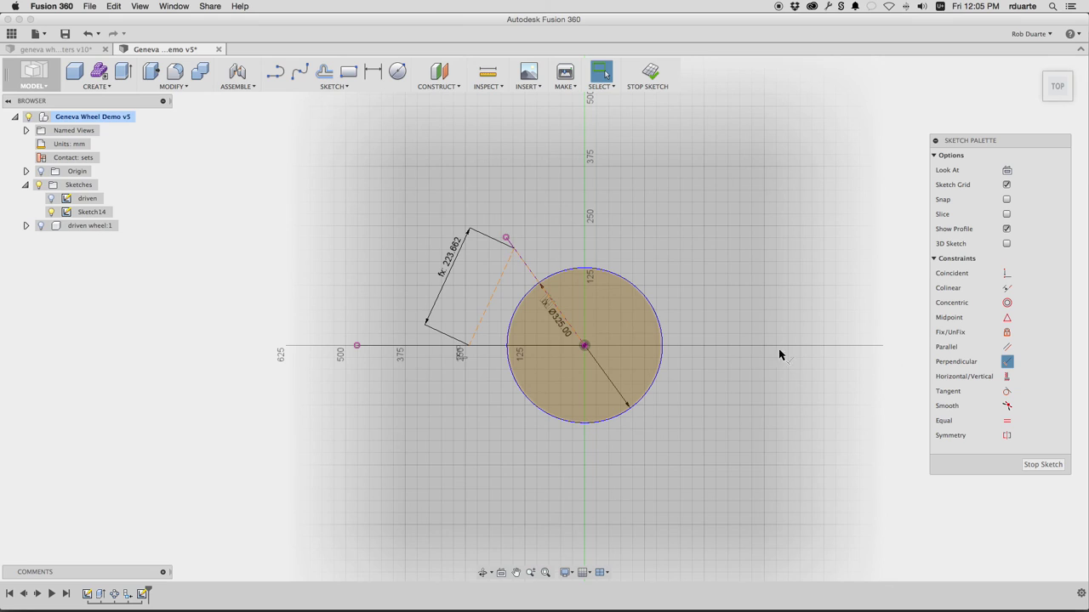
pyautogui.click(491, 346)
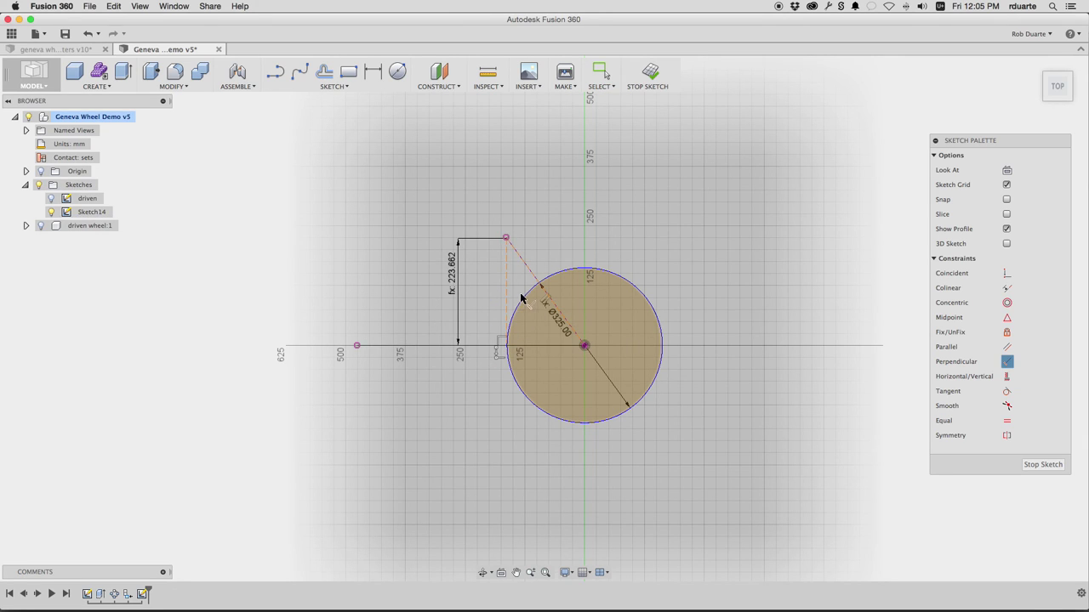
pyautogui.scroll(5, 510, 347)
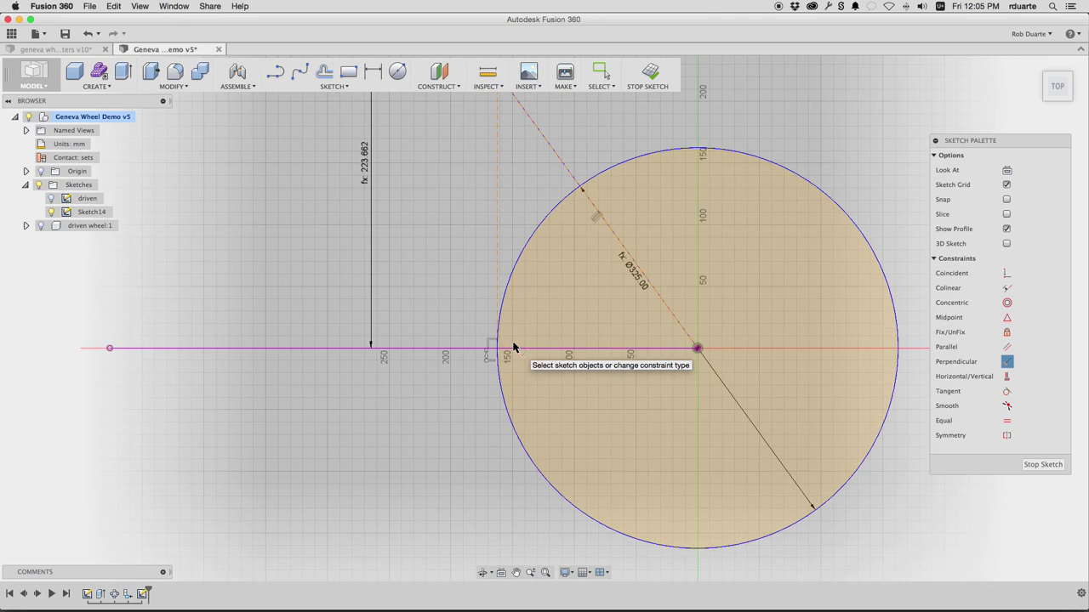
pyautogui.scroll(4, 508, 352)
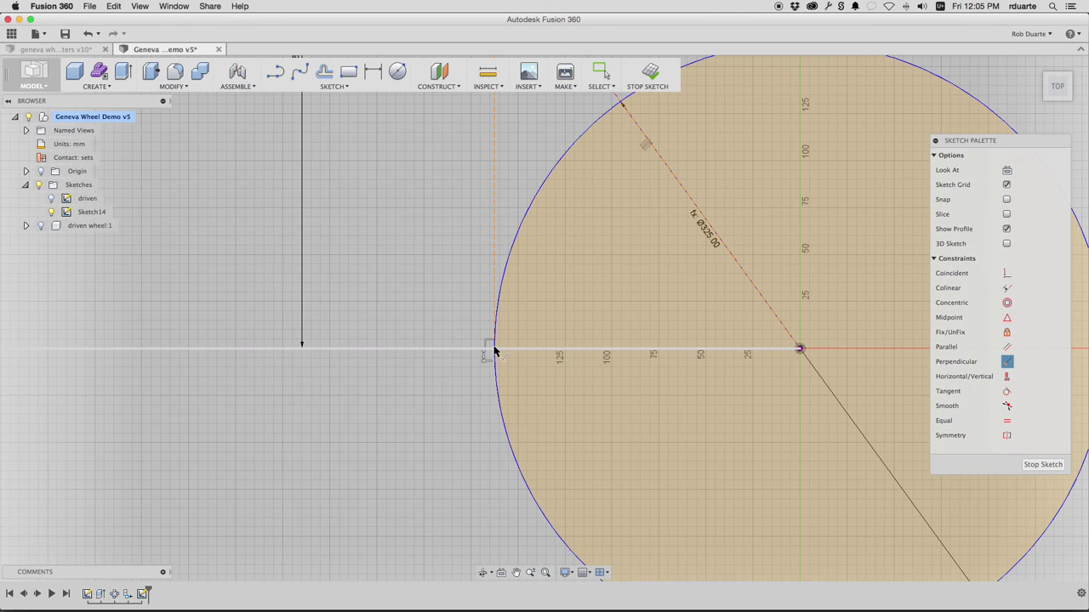
pyautogui.scroll(-3, 495, 350)
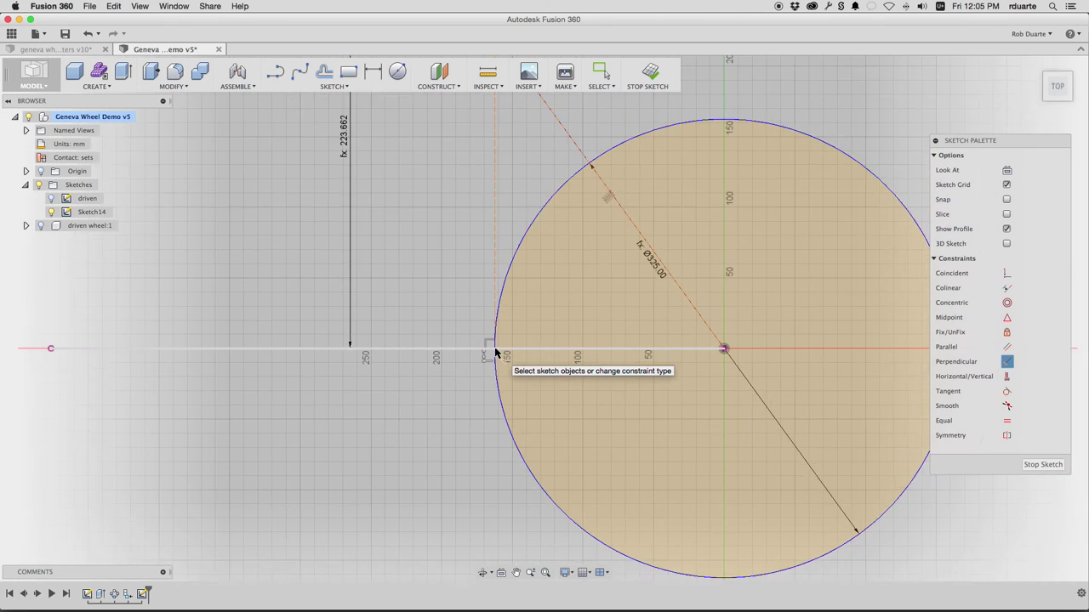
pyautogui.scroll(-5, 495, 351)
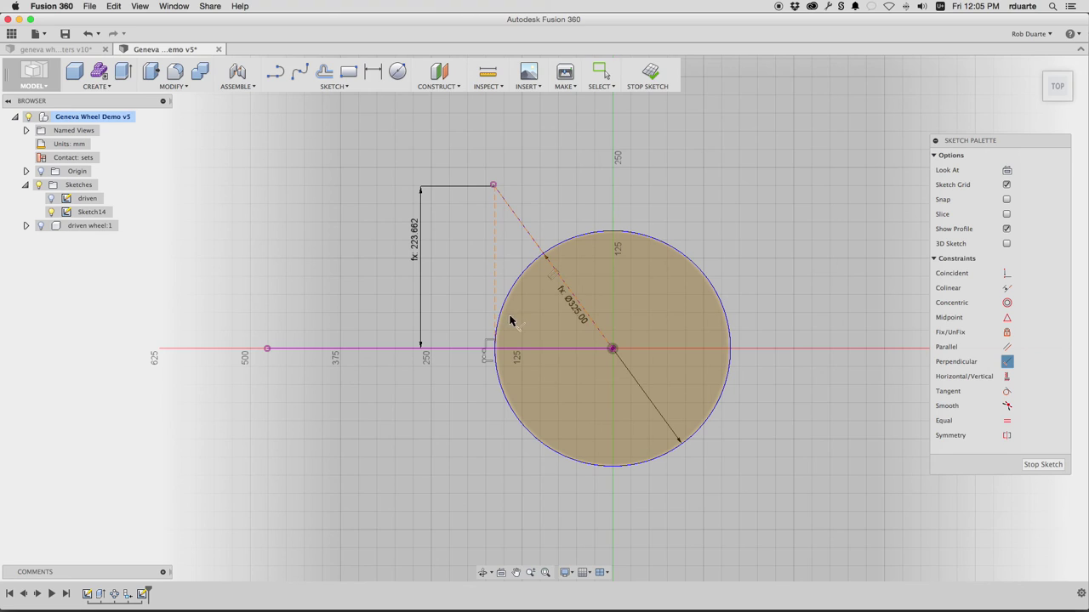
# Draw a centre-point arc on the triangle's top point, from the circle's left edge to its upper right.
pyautogui.click(358, 88)
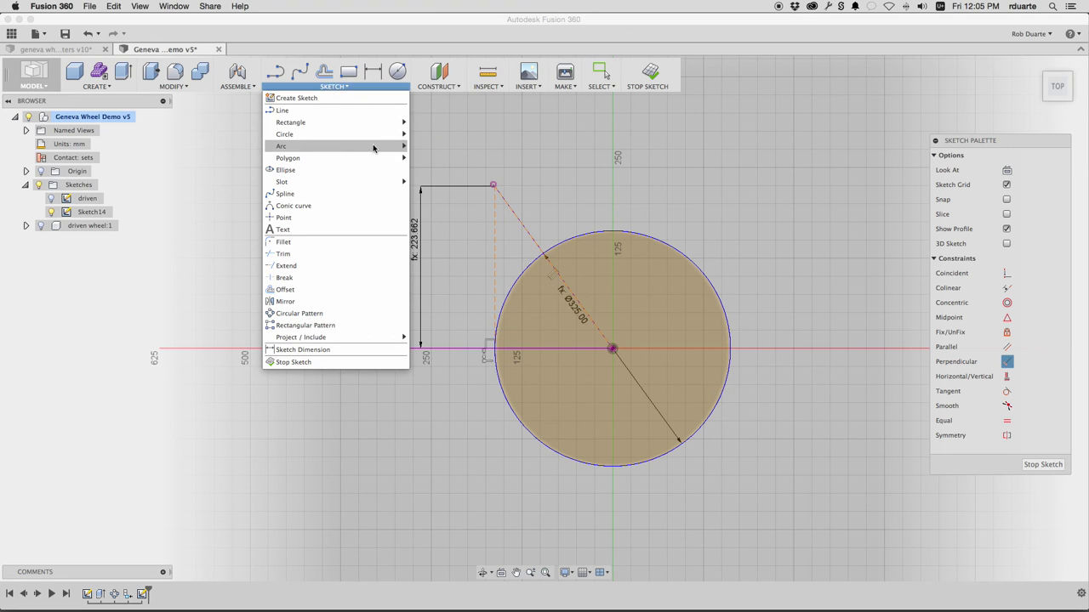
pyautogui.moveTo(378, 148)
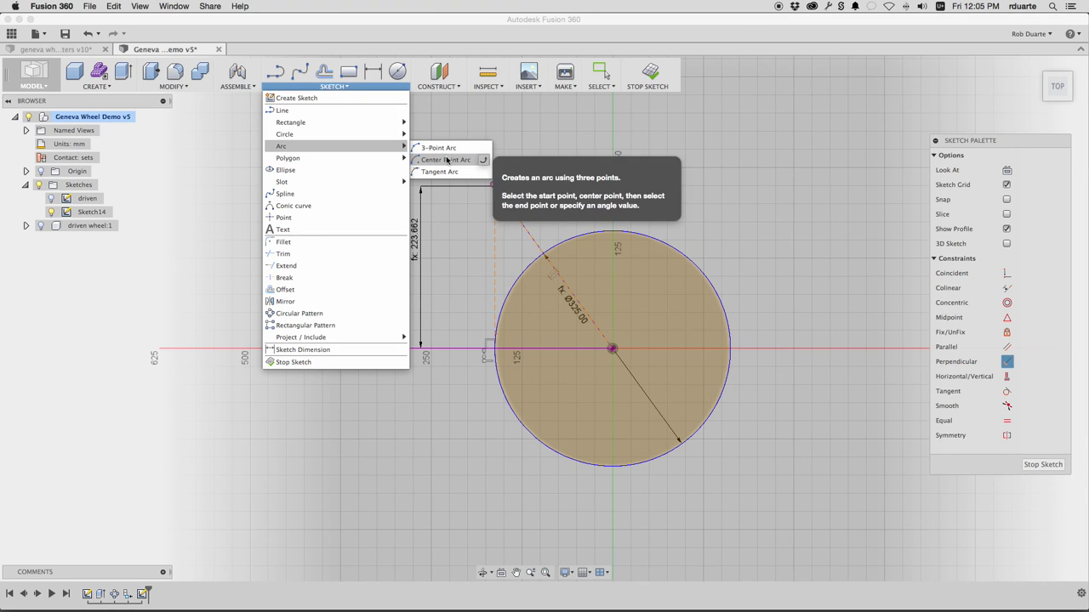
pyautogui.click(430, 149)
pyautogui.click(494, 185)
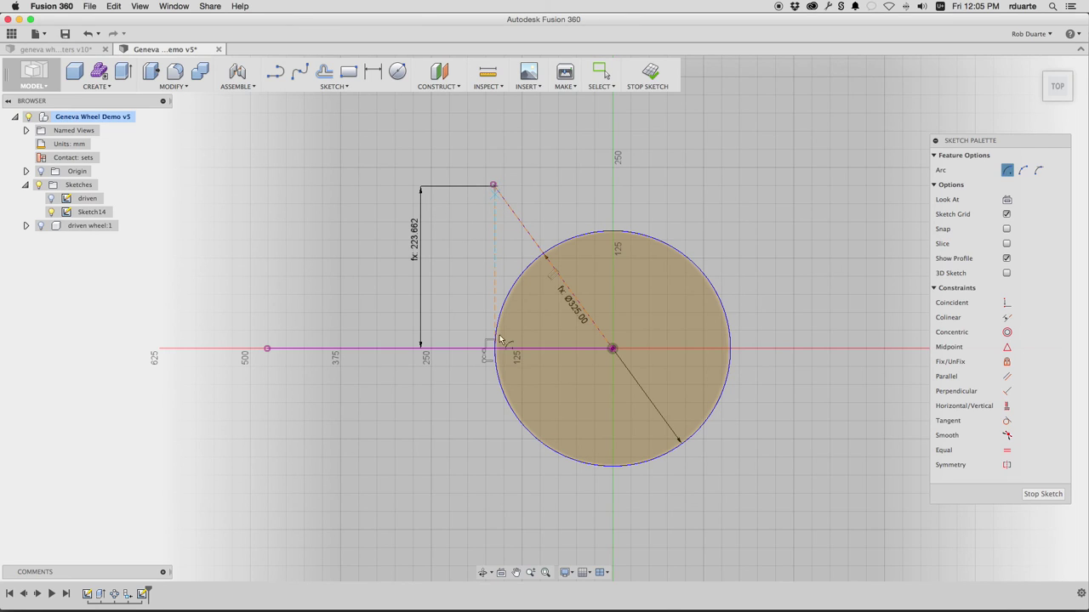
pyautogui.click(496, 349)
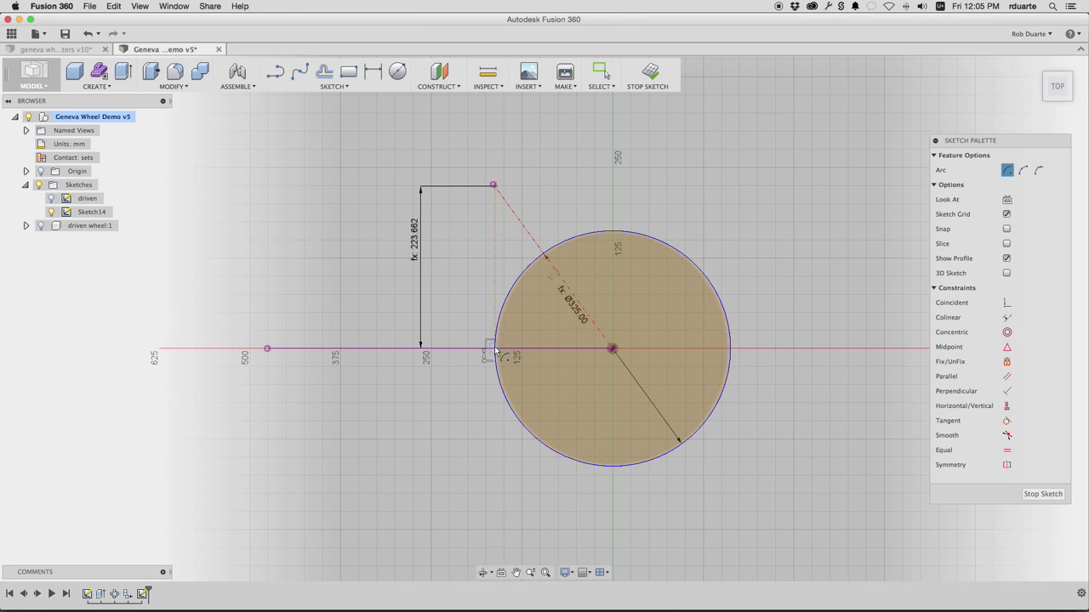
pyautogui.click(646, 242)
pyautogui.press('Escape')
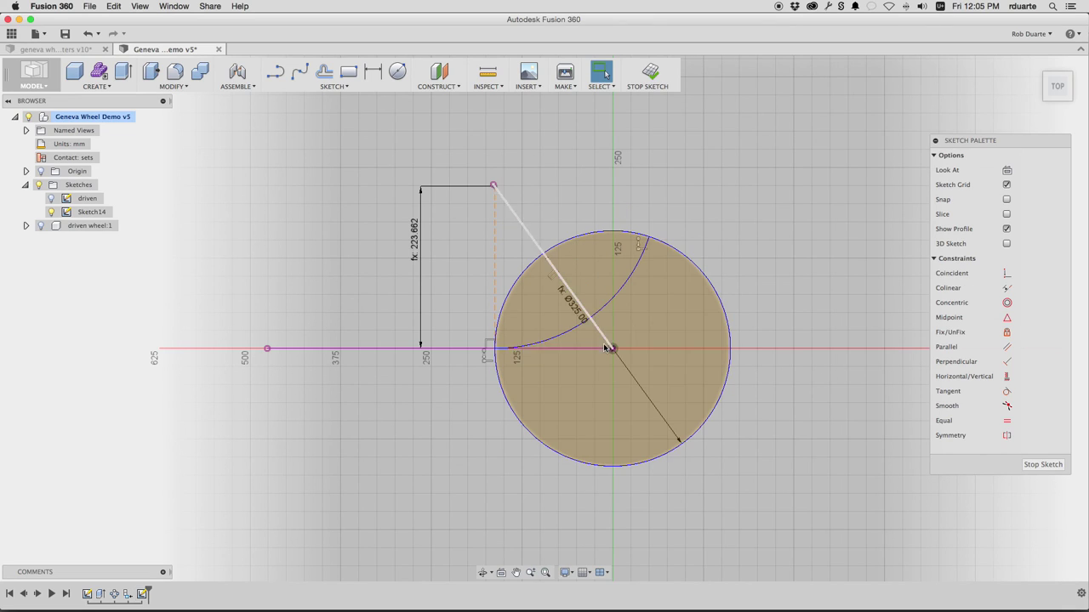
# Make the horizontal line construction geometry and check the Geneva Drive diagram.
pyautogui.click(593, 351)
pyautogui.rightClick(593, 350)
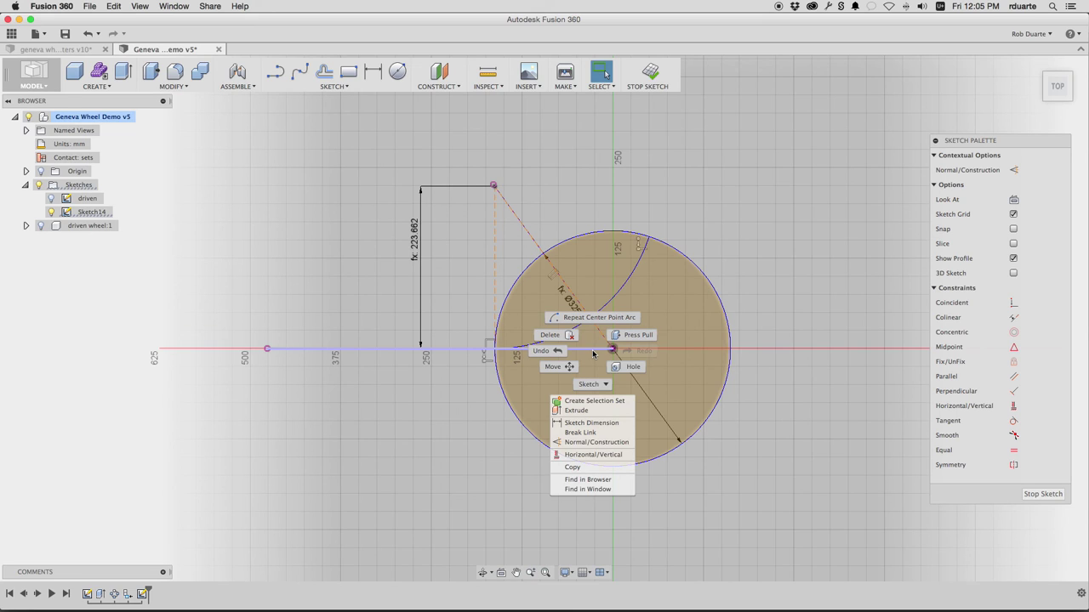
pyautogui.click(600, 443)
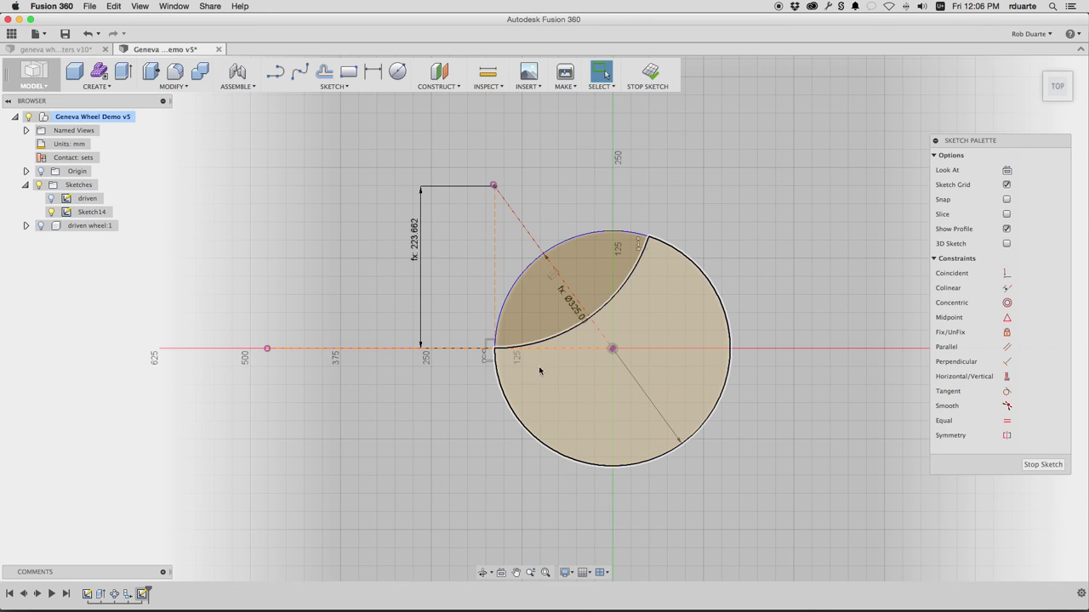
pyautogui.press('super+Tab')
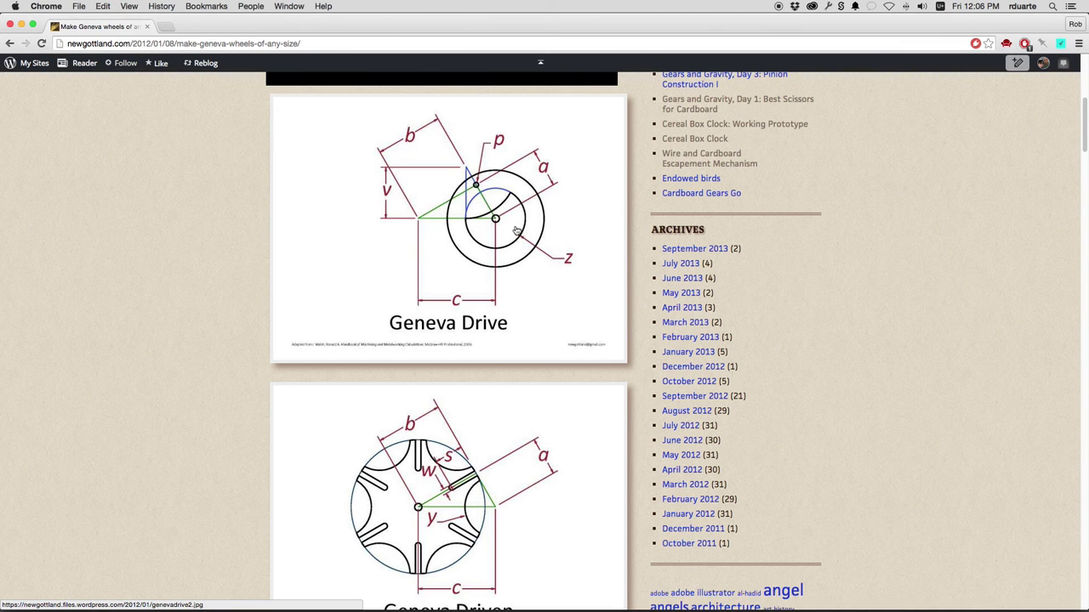
# Add a 50 mm diameter circle at the Ø325 circle's centre, then check the reference page.
pyautogui.press('super+Tab')
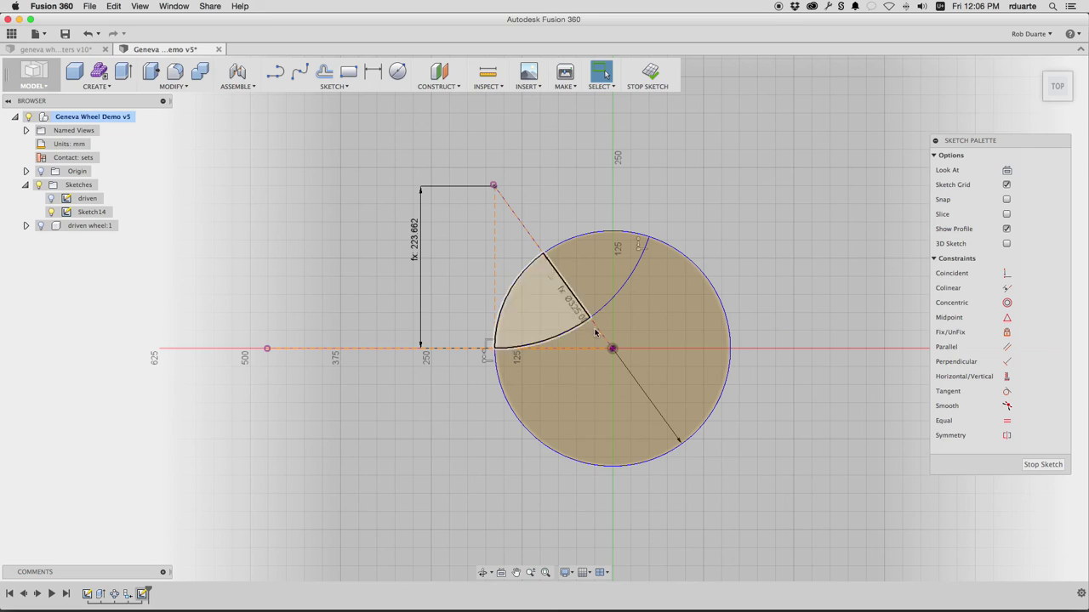
pyautogui.click(397, 72)
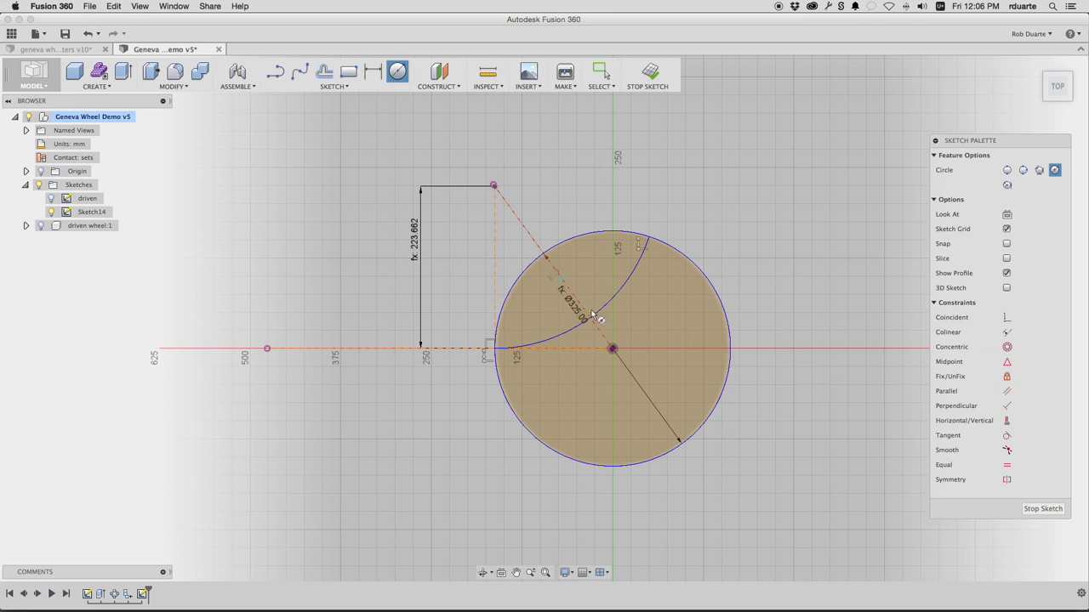
pyautogui.click(612, 349)
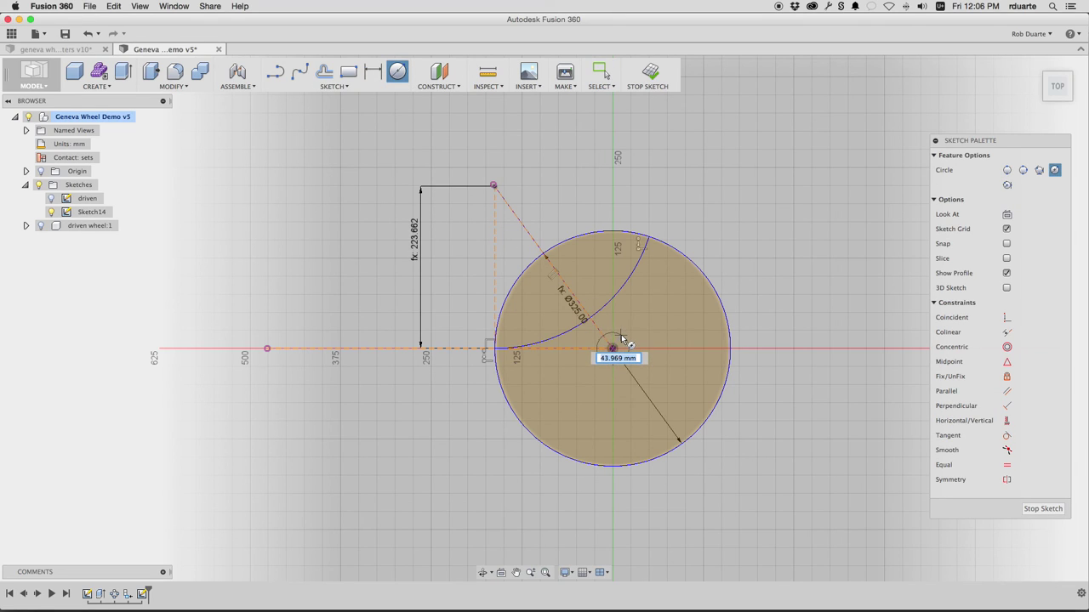
pyautogui.write('50')
pyautogui.press('Return')
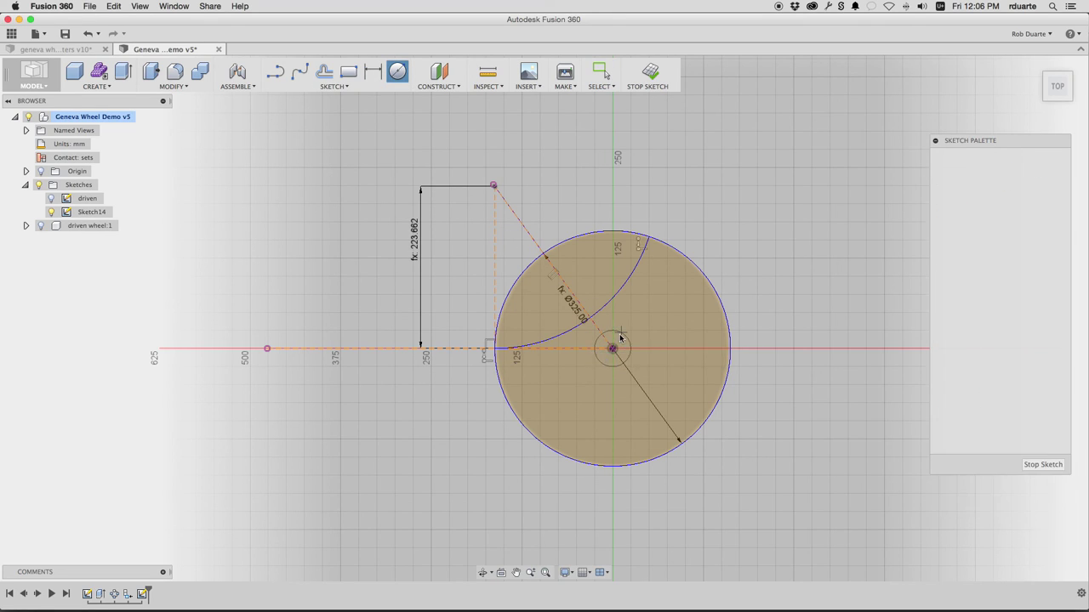
pyautogui.press('Escape')
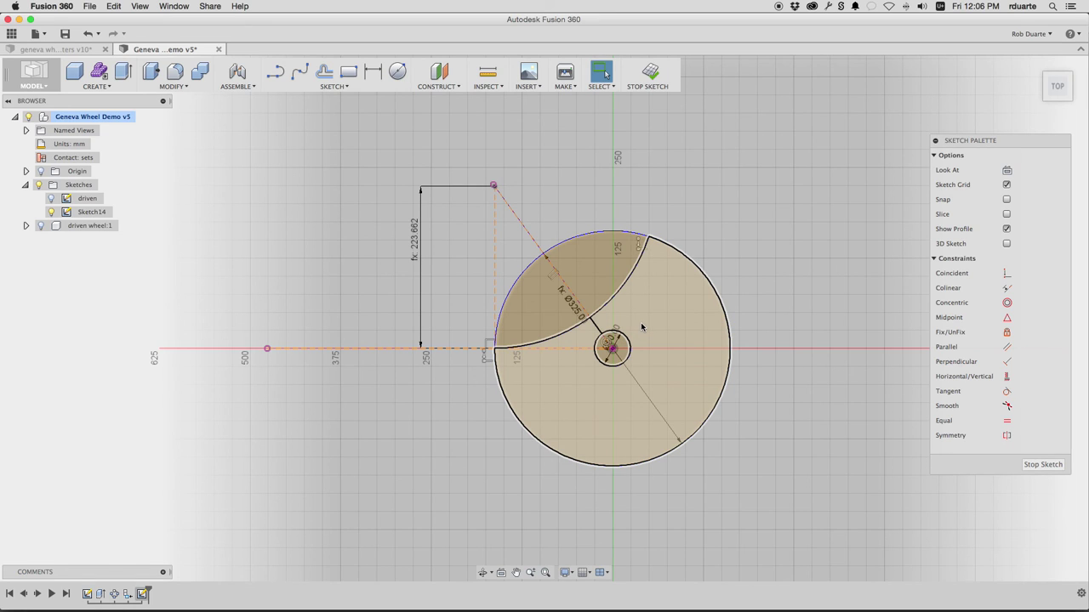
pyautogui.press('super+Tab')
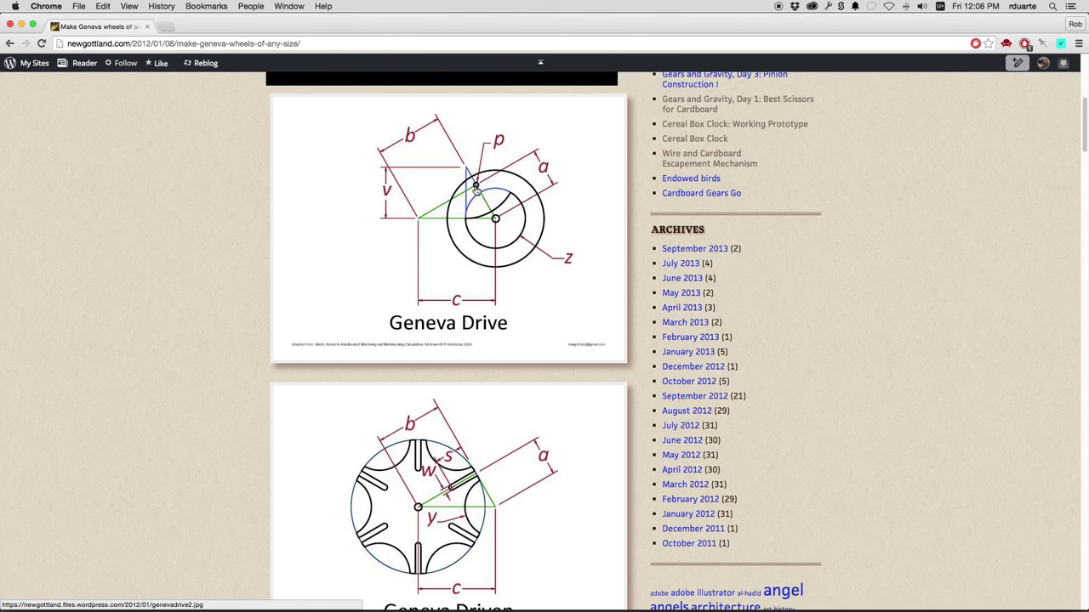
pyautogui.press('super+Tab')
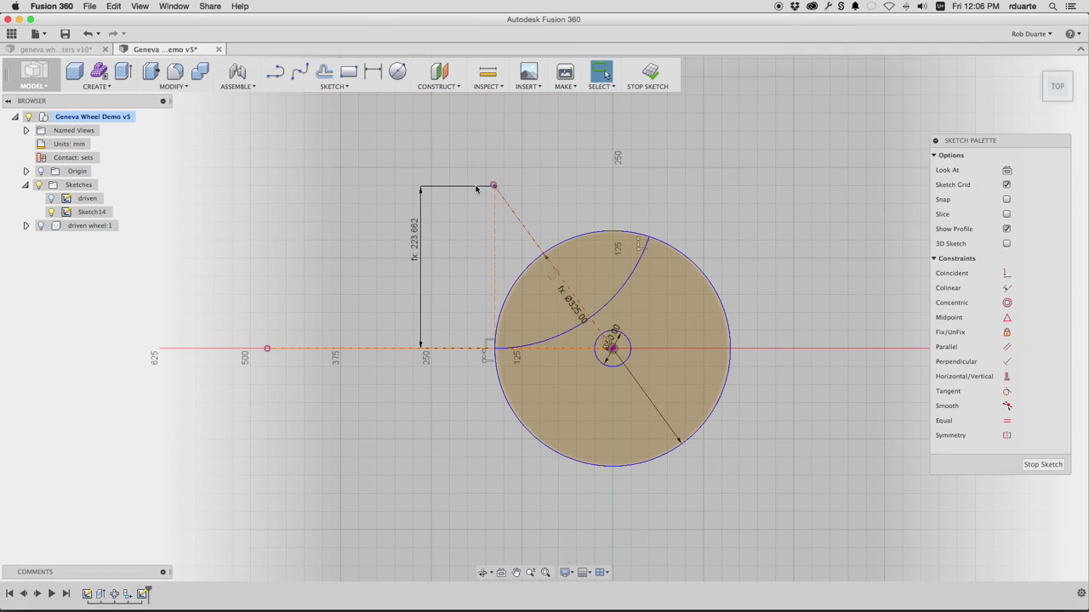
# Draw a Ø75 mm (p1) drive pin circle at the crank line's end point, showing the driven sketch only while drawing.
pyautogui.click(52, 198)
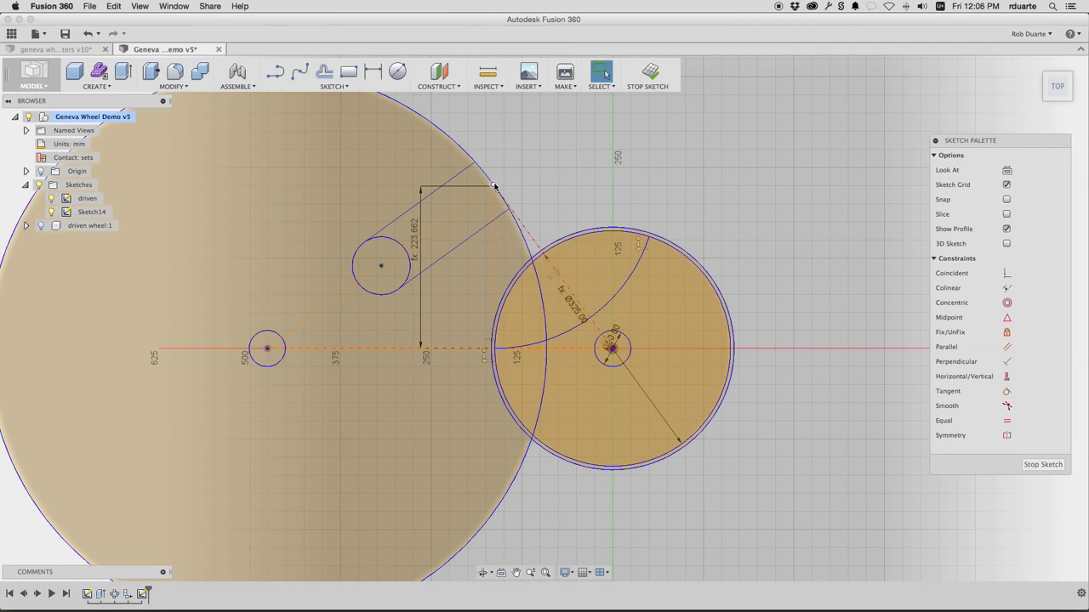
pyautogui.scroll(4, 493, 188)
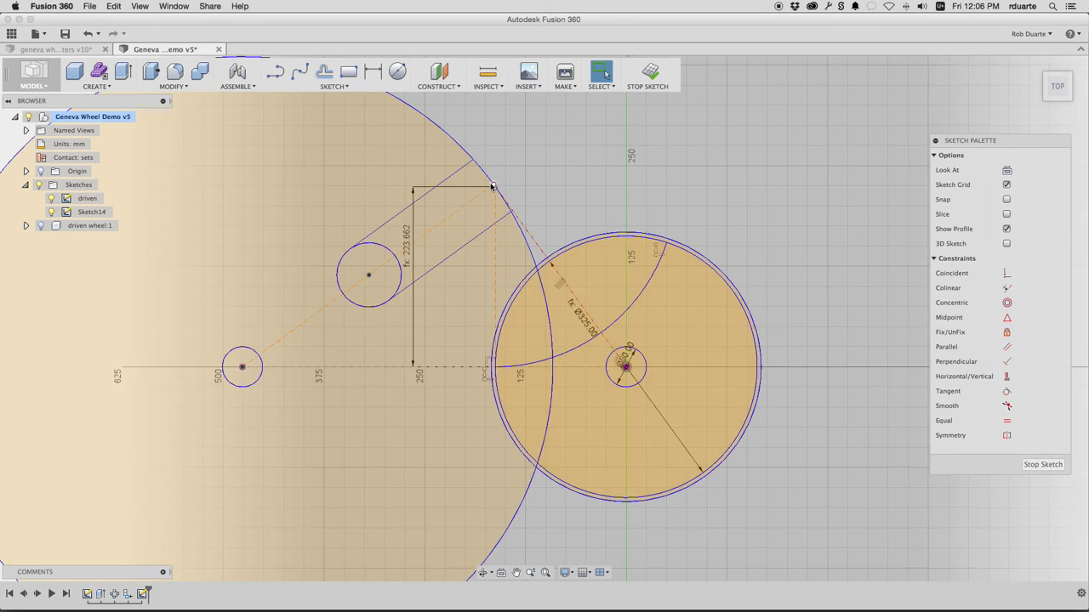
pyautogui.scroll(3, 493, 187)
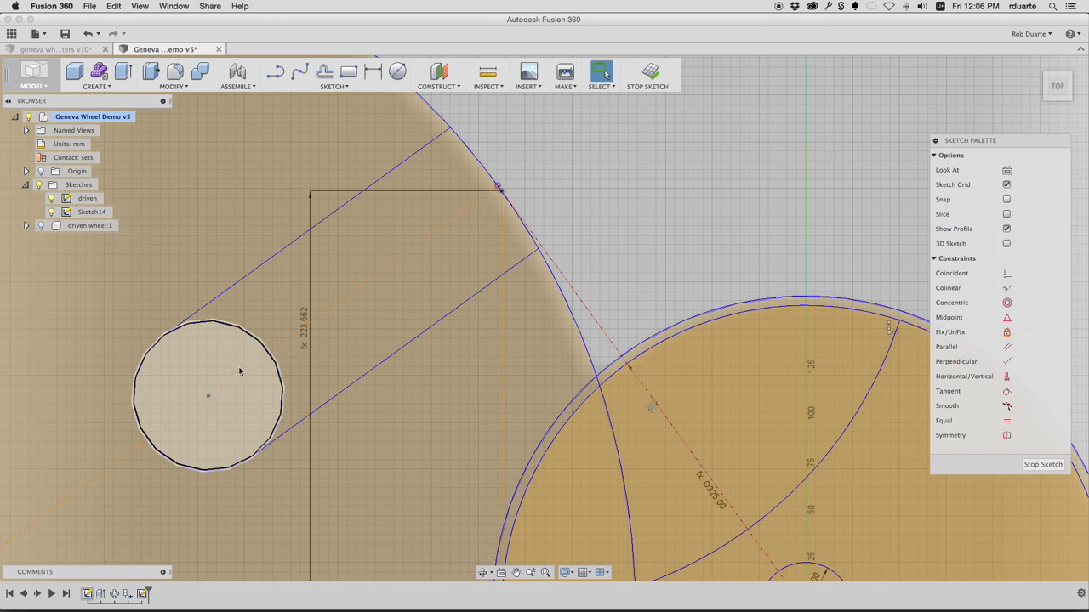
pyautogui.press('c')
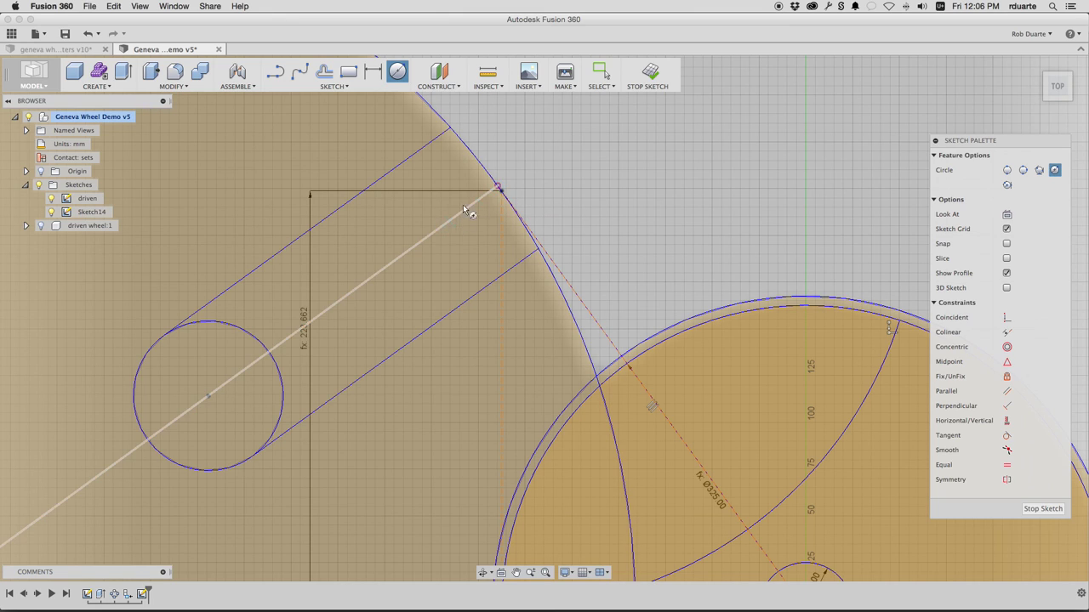
pyautogui.click(497, 189)
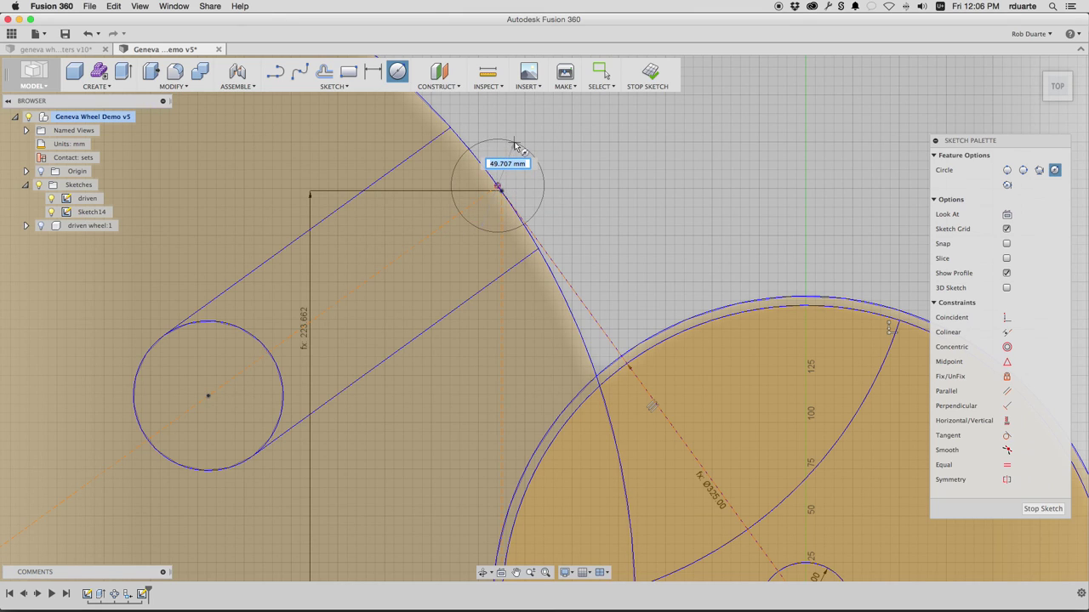
pyautogui.write('p1')
pyautogui.press('Tab')
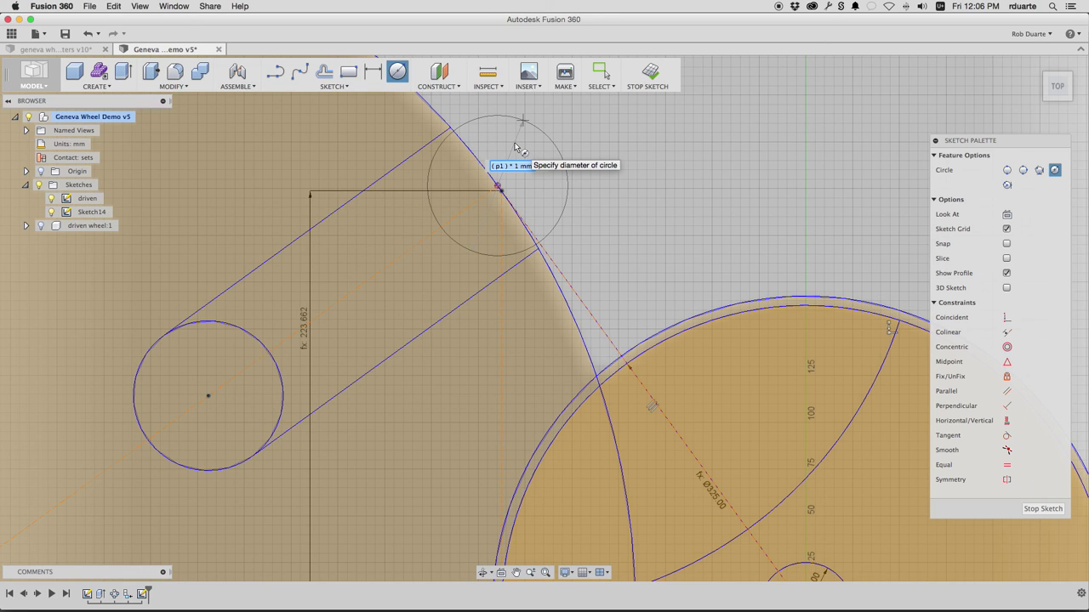
pyautogui.press('Return')
pyautogui.scroll(-3, 553, 197)
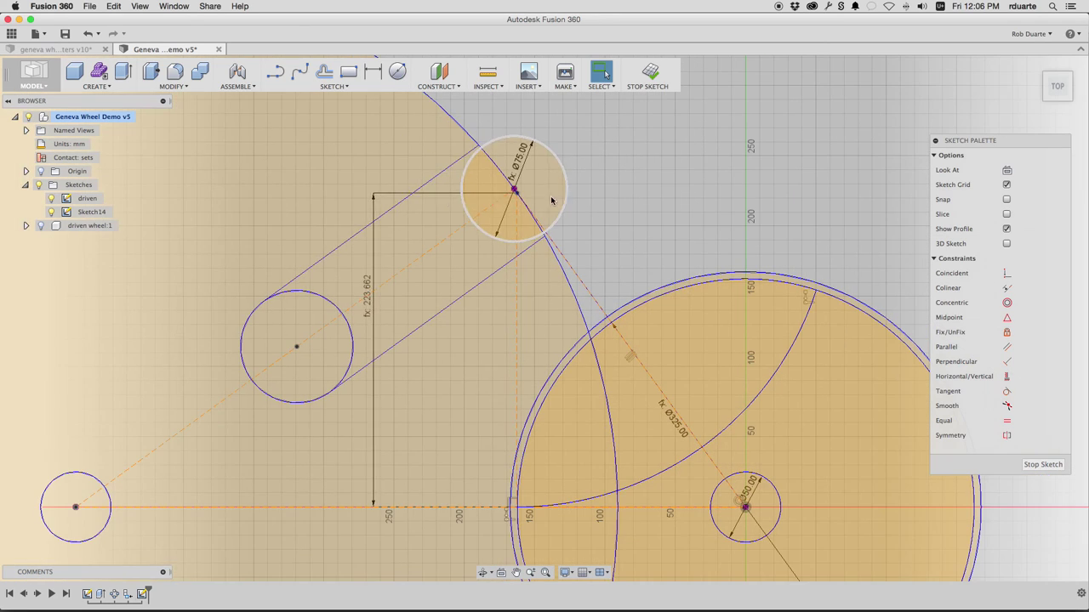
pyautogui.click(51, 212)
pyautogui.scroll(-5, 438, 244)
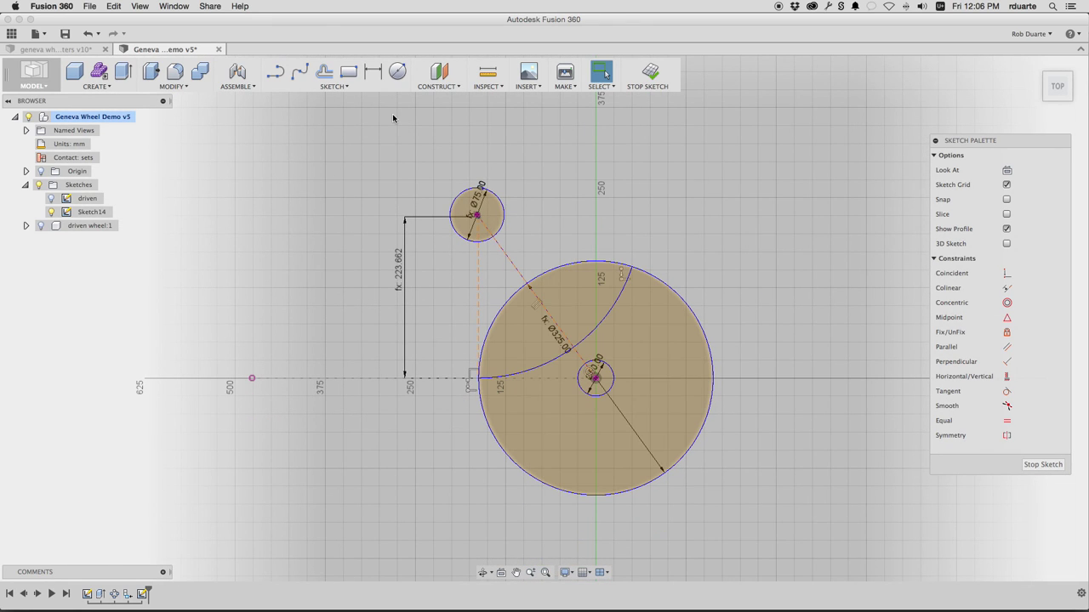
pyautogui.click(400, 73)
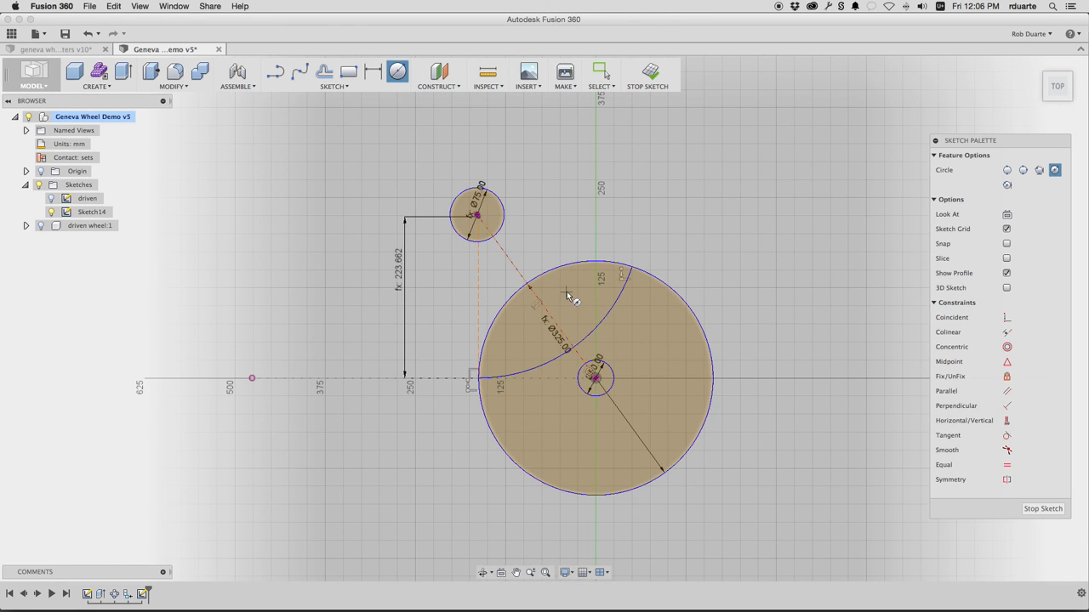
pyautogui.press('super+Tab')
pyautogui.scroll(5, 494, 219)
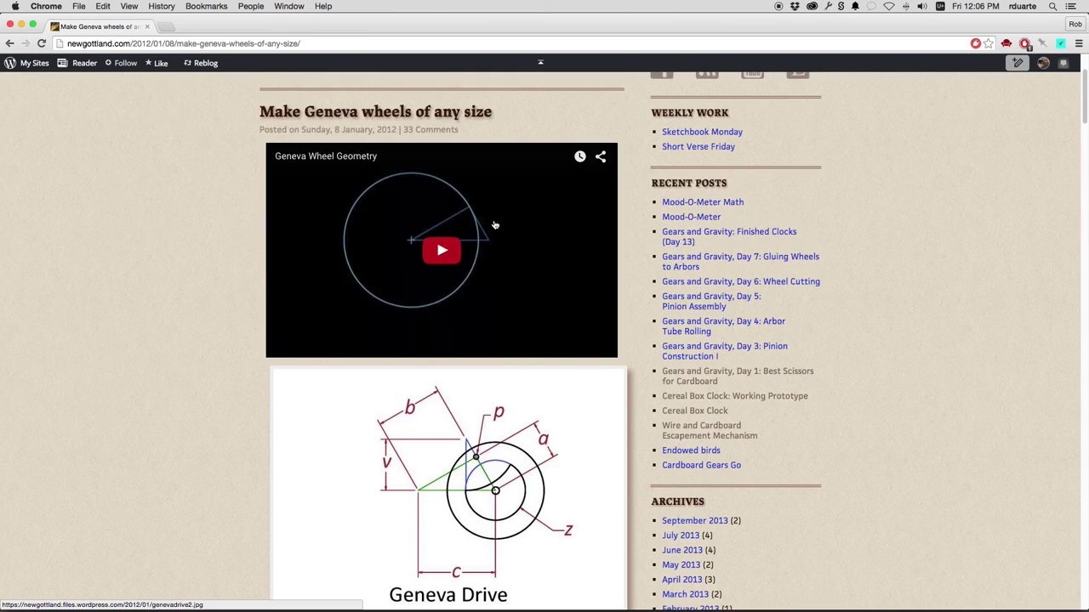
pyautogui.scroll(-10, 496, 227)
pyautogui.scroll(-10, 496, 226)
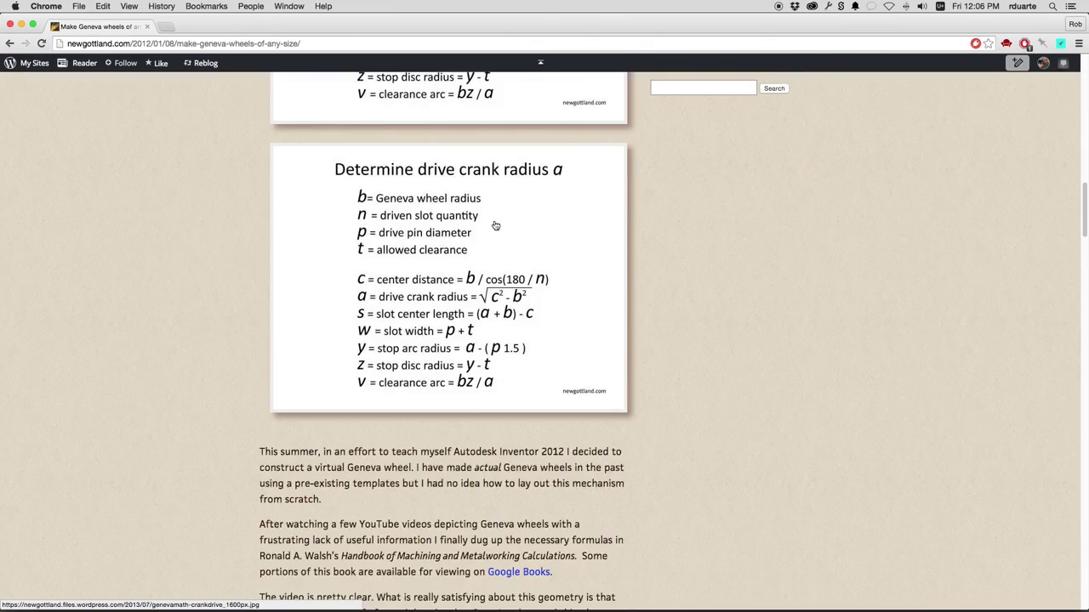
pyautogui.scroll(5, 496, 226)
pyautogui.press('super+Tab')
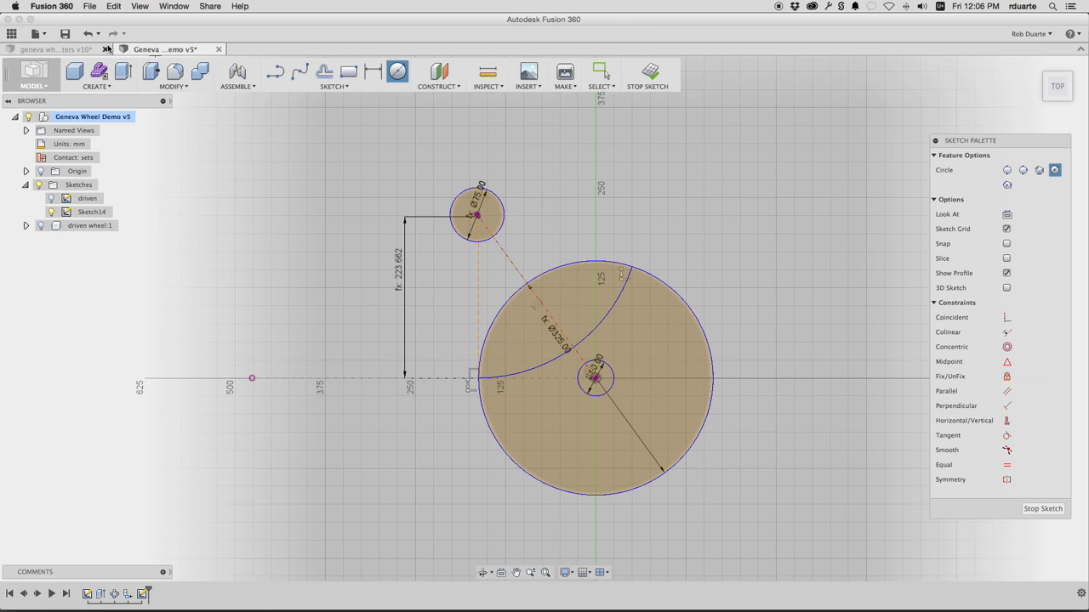
pyautogui.click(85, 49)
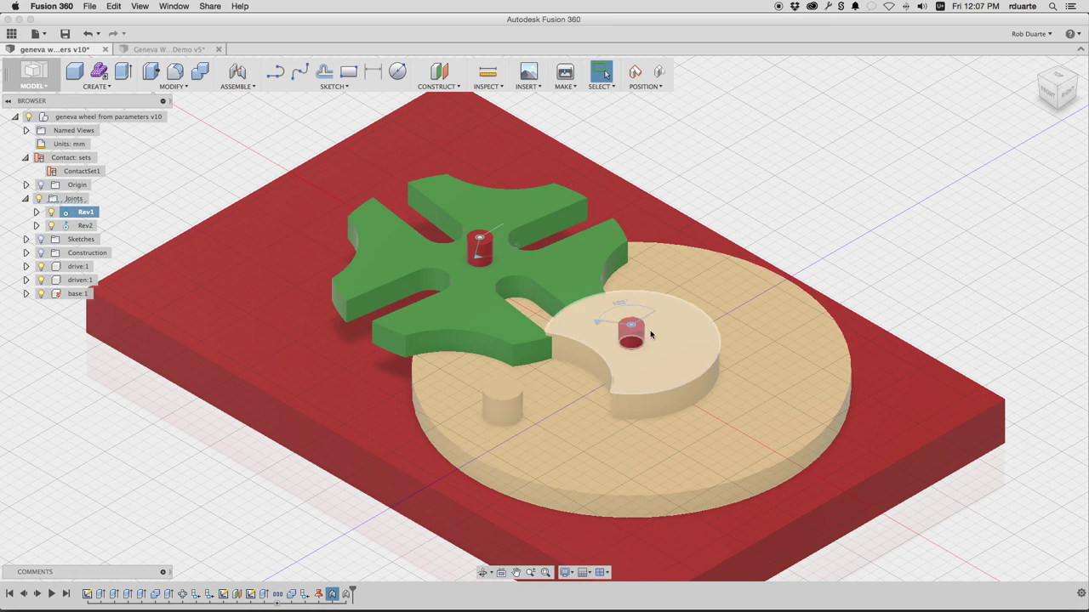
pyautogui.click(419, 408)
pyautogui.press('super+Tab')
pyautogui.scroll(10, 500, 208)
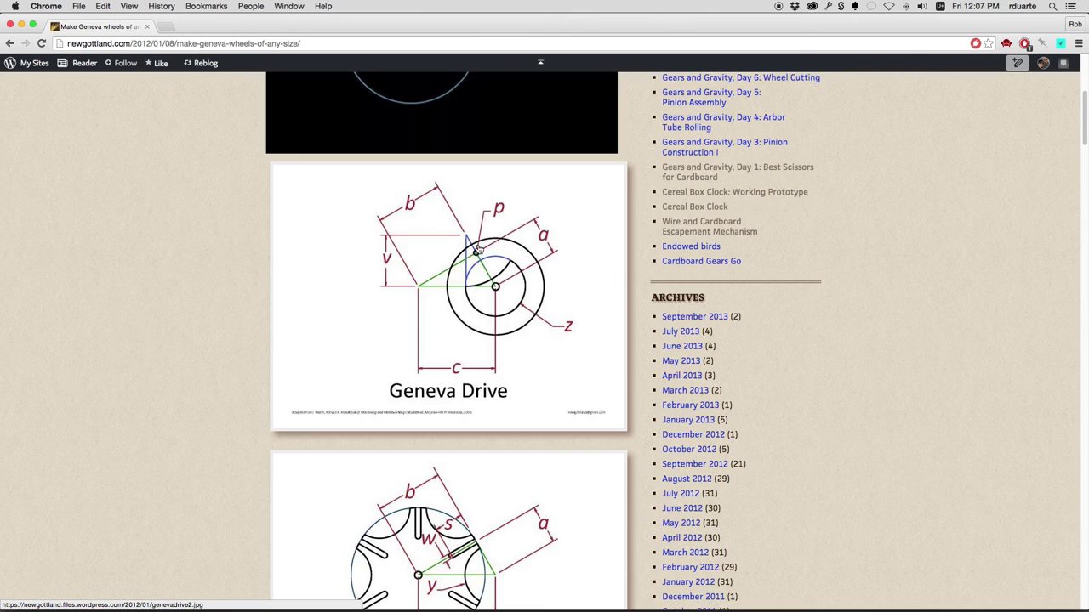
pyautogui.press('super+Tab')
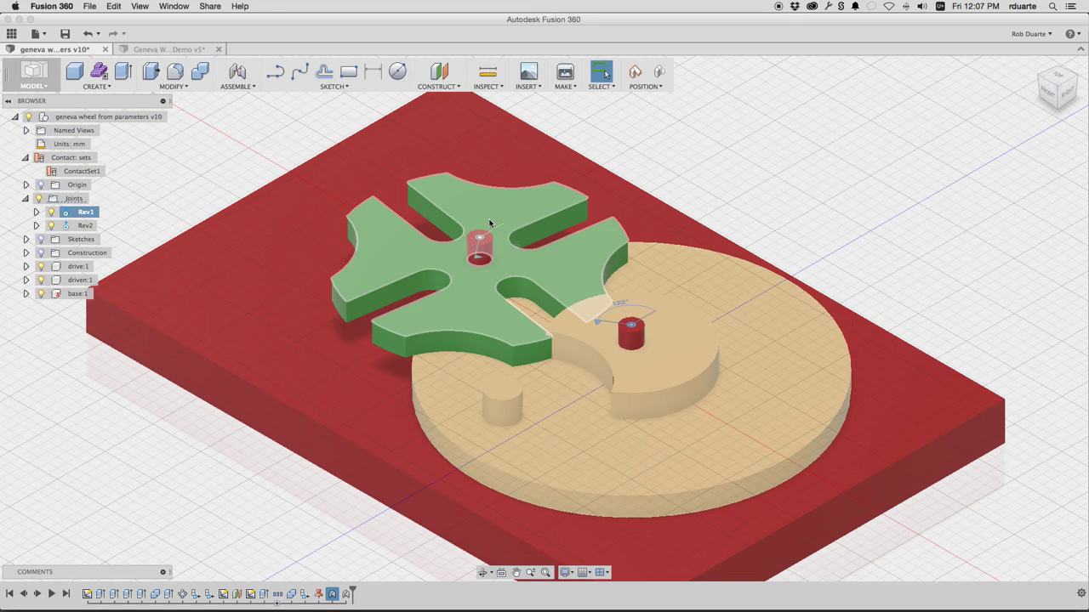
pyautogui.click(195, 51)
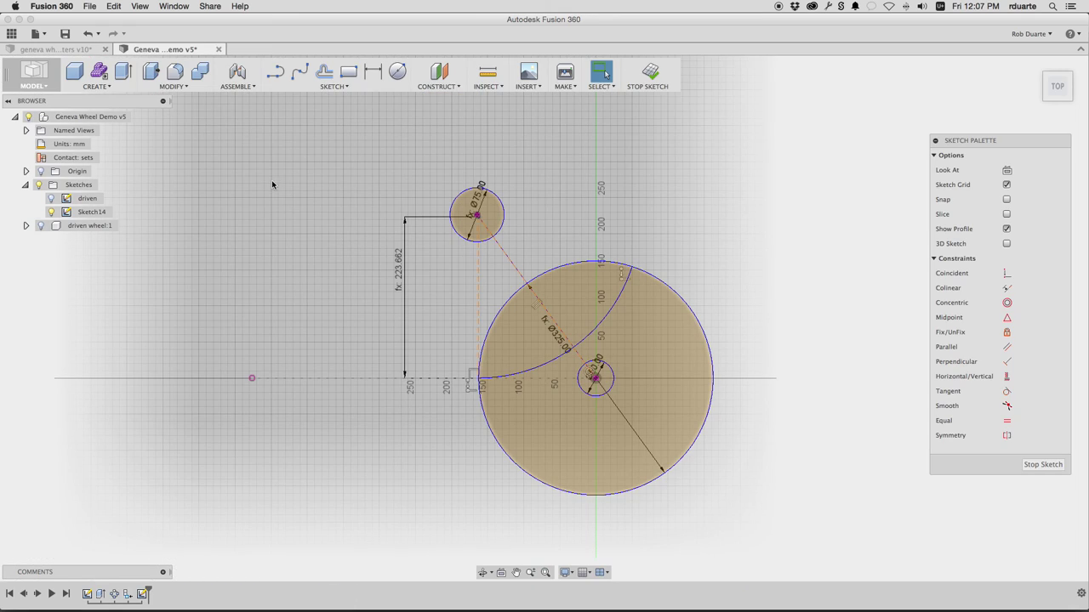
pyautogui.click(48, 199)
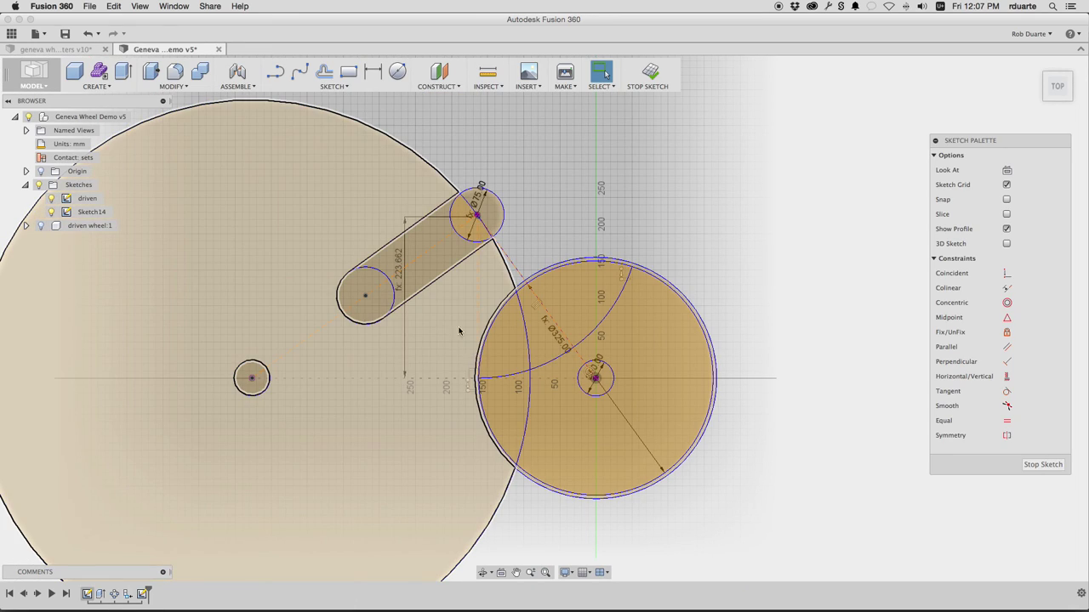
# Draw a large circle centred on the small circle's centre.
pyautogui.click(398, 71)
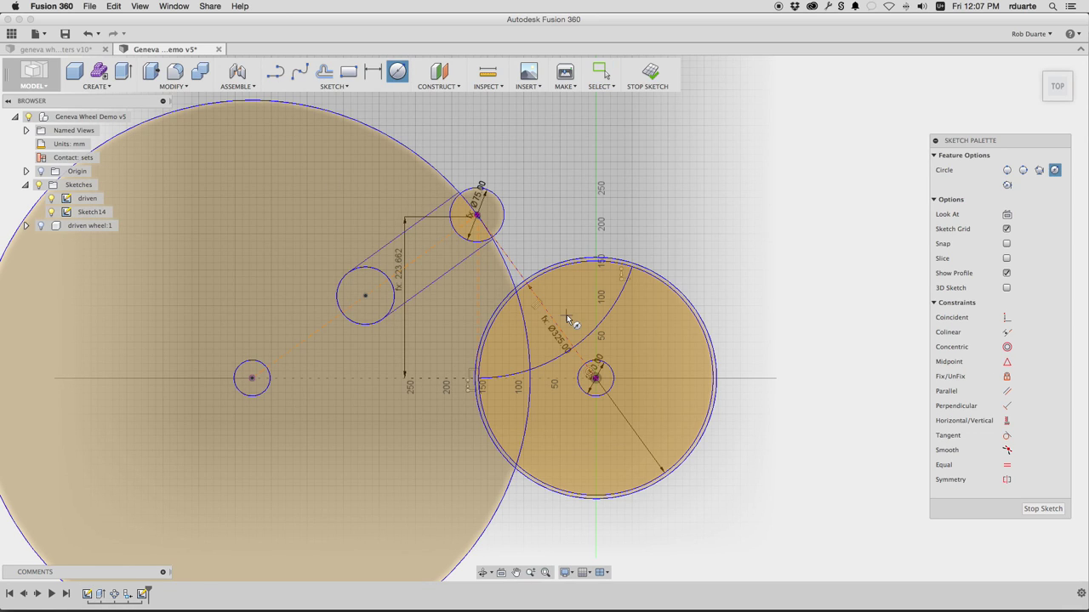
pyautogui.click(595, 378)
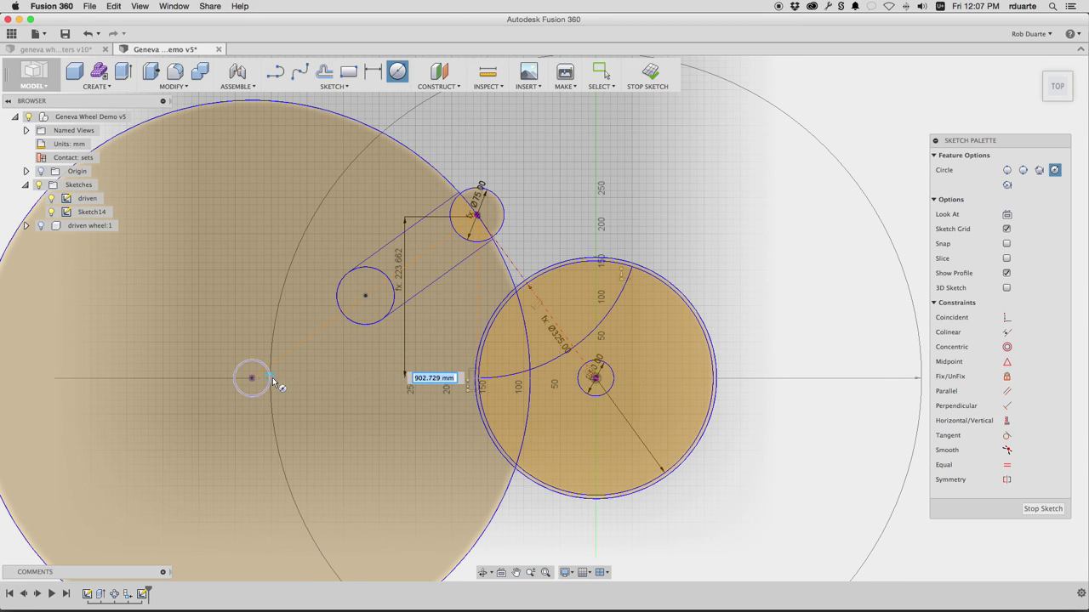
pyautogui.click(284, 379)
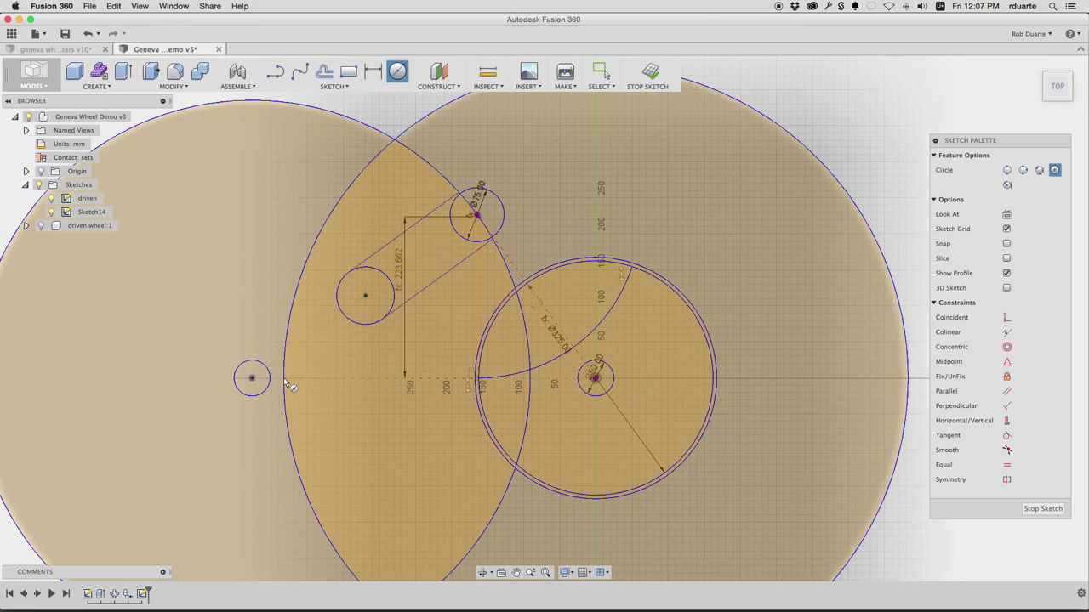
pyautogui.click(376, 74)
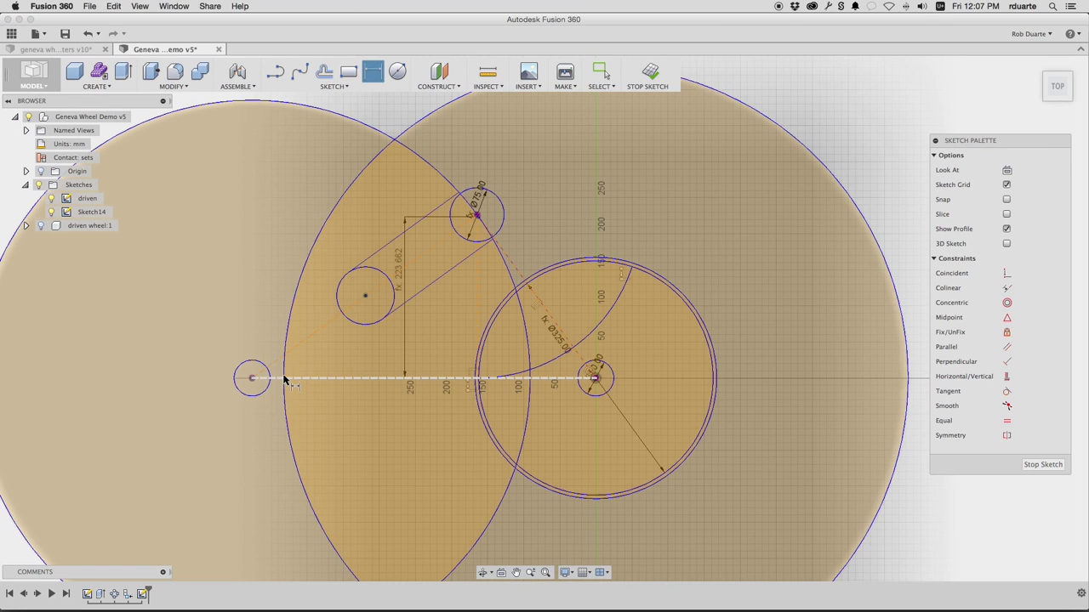
pyautogui.press('Escape')
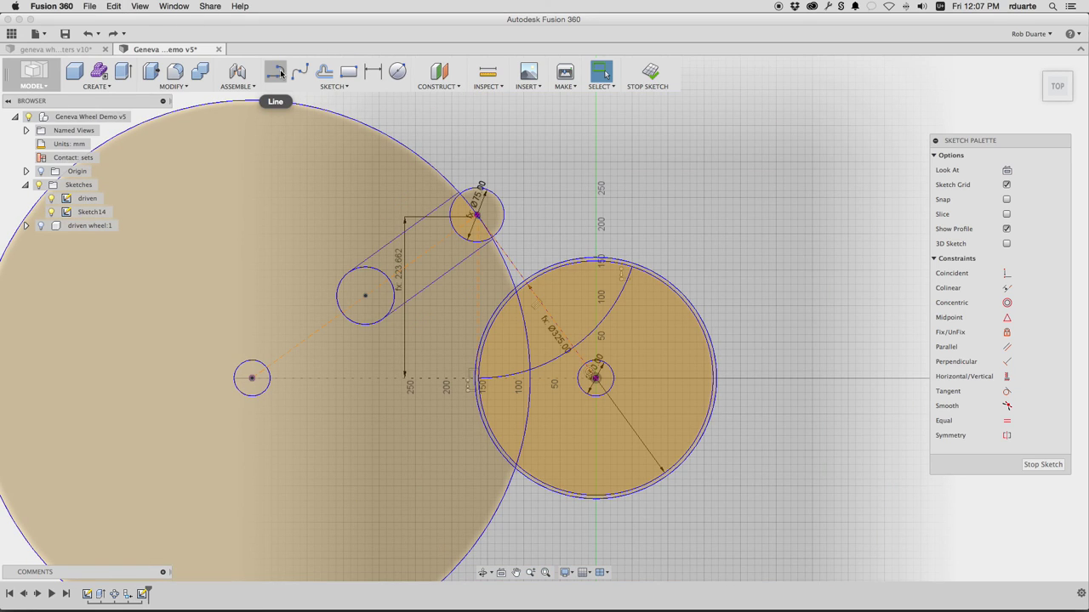
# Draw a 25 mm line starting at the small circle's right edge.
pyautogui.click(280, 72)
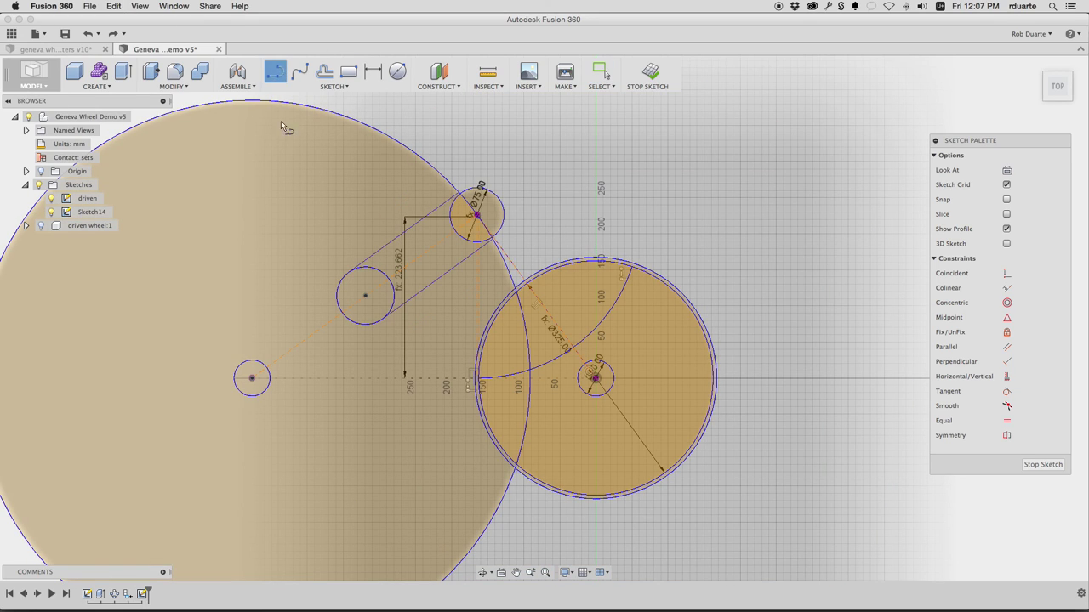
pyautogui.click(271, 379)
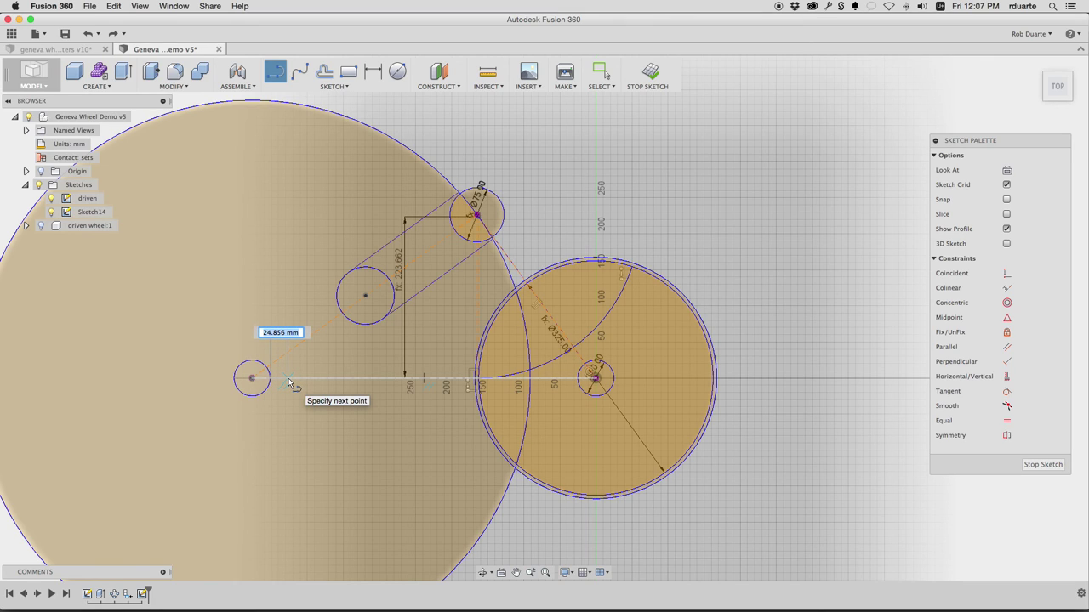
pyautogui.write('25')
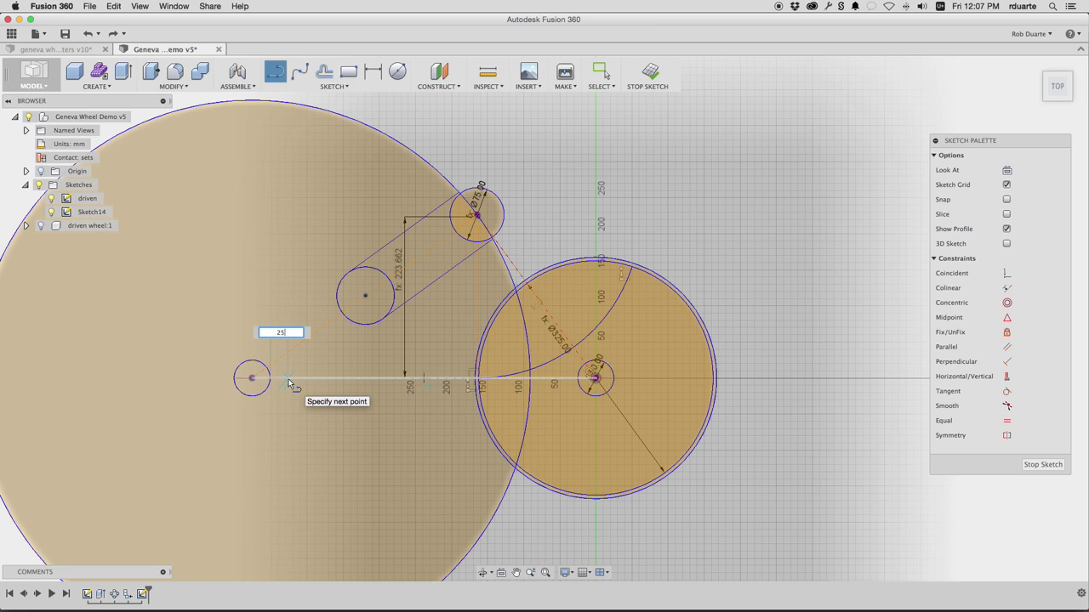
pyautogui.press('Tab')
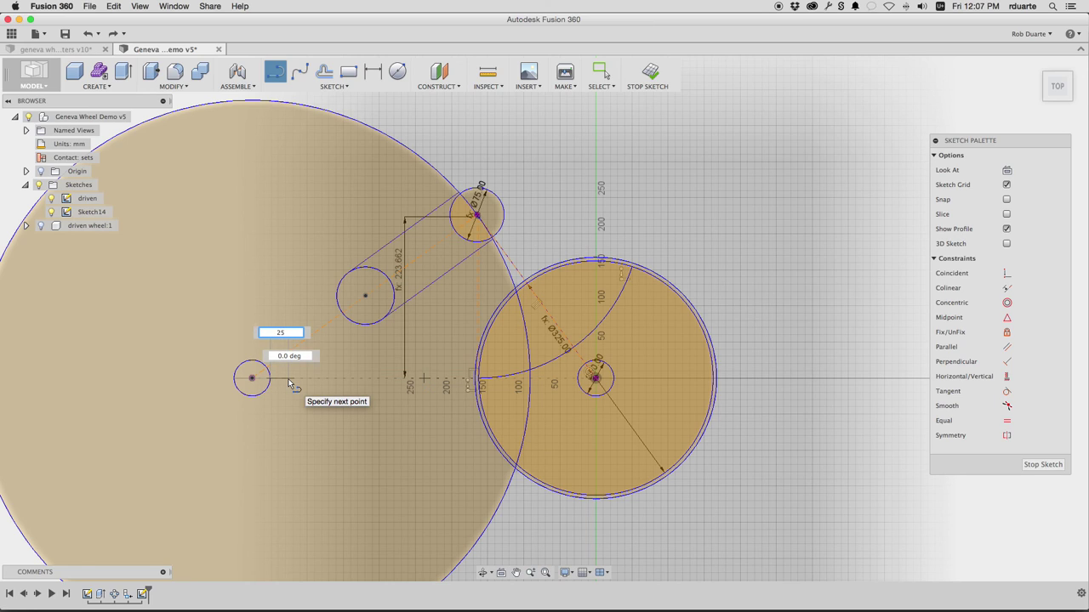
pyautogui.press('Tab')
pyautogui.press('Tab')
pyautogui.press('Return')
pyautogui.press('Escape')
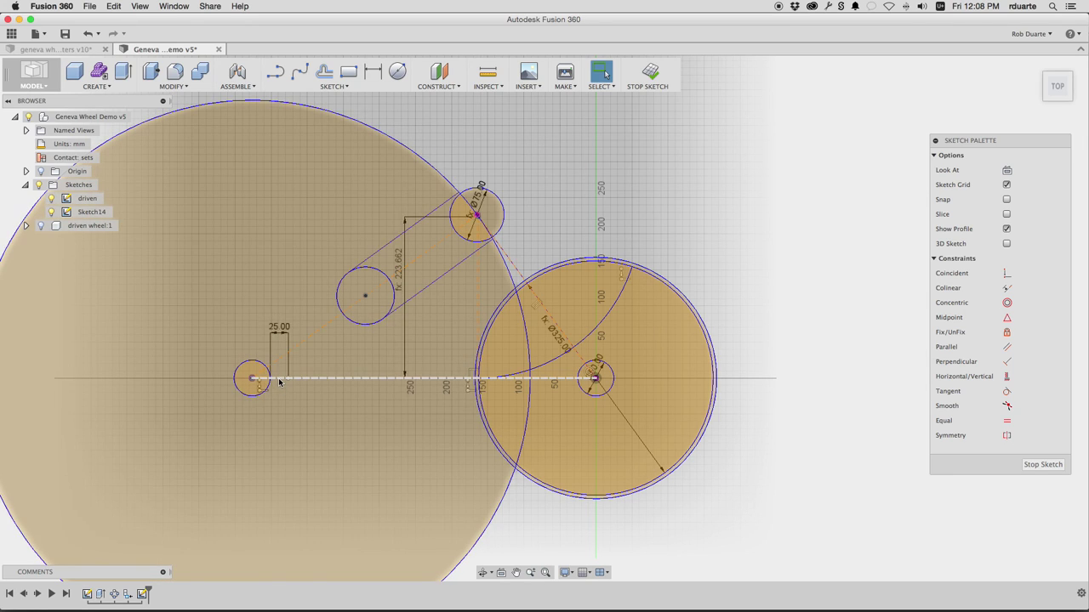
# Pick the horizontal line joining both wheel centres and switch it to construction geometry.
pyautogui.click(280, 379)
pyautogui.rightClick(280, 382)
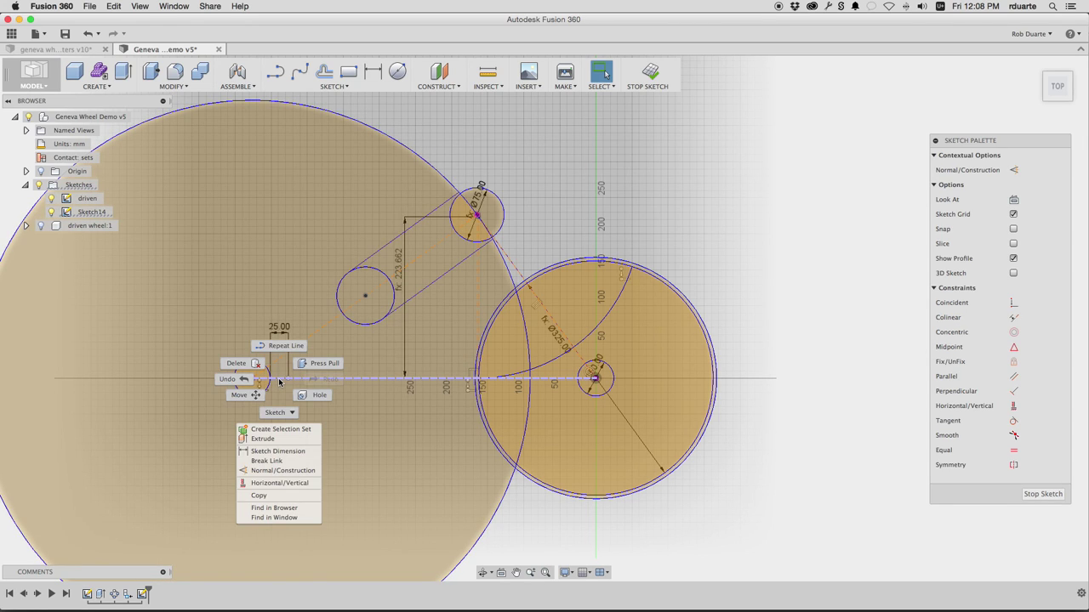
pyautogui.press('Escape')
pyautogui.click(279, 382)
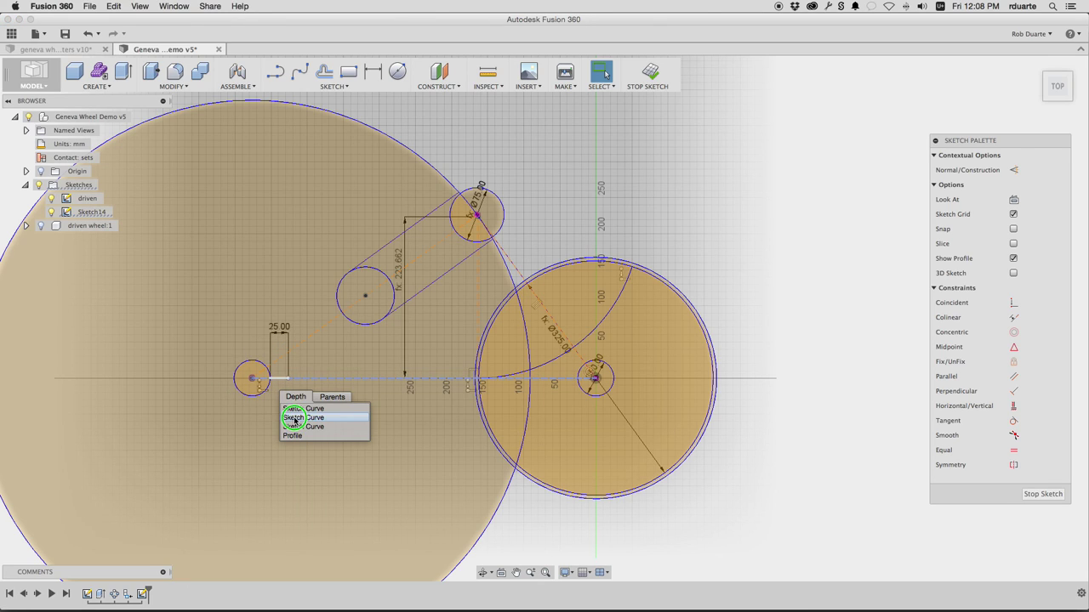
pyautogui.click(295, 418)
pyautogui.click(282, 382)
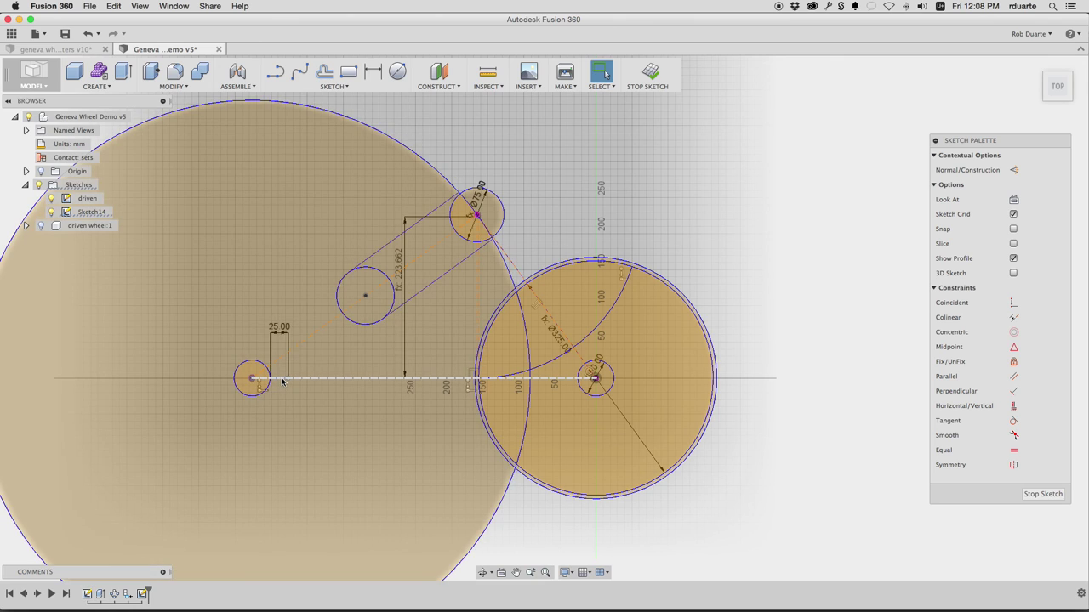
pyautogui.rightClick(283, 380)
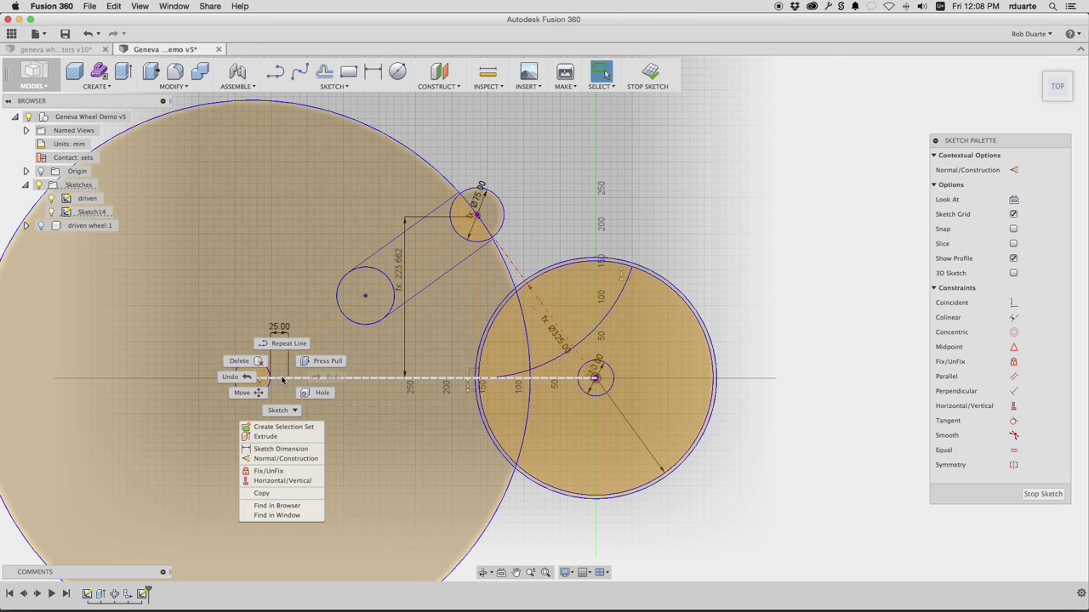
pyautogui.click(285, 458)
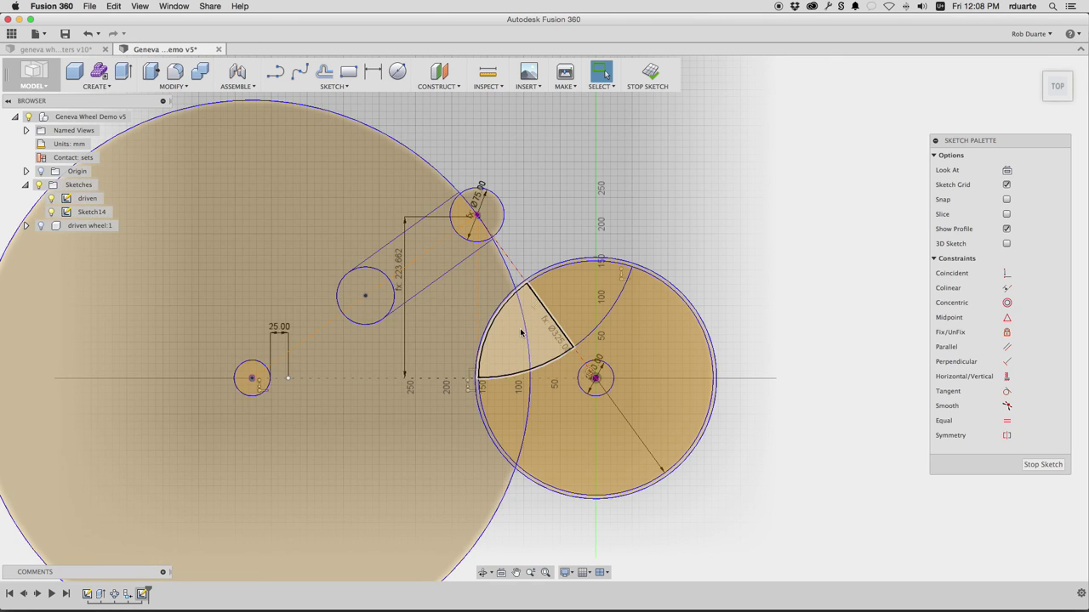
# Draw a large centre-diameter circle on the hub centre, then stop Sketch14.
pyautogui.click(390, 76)
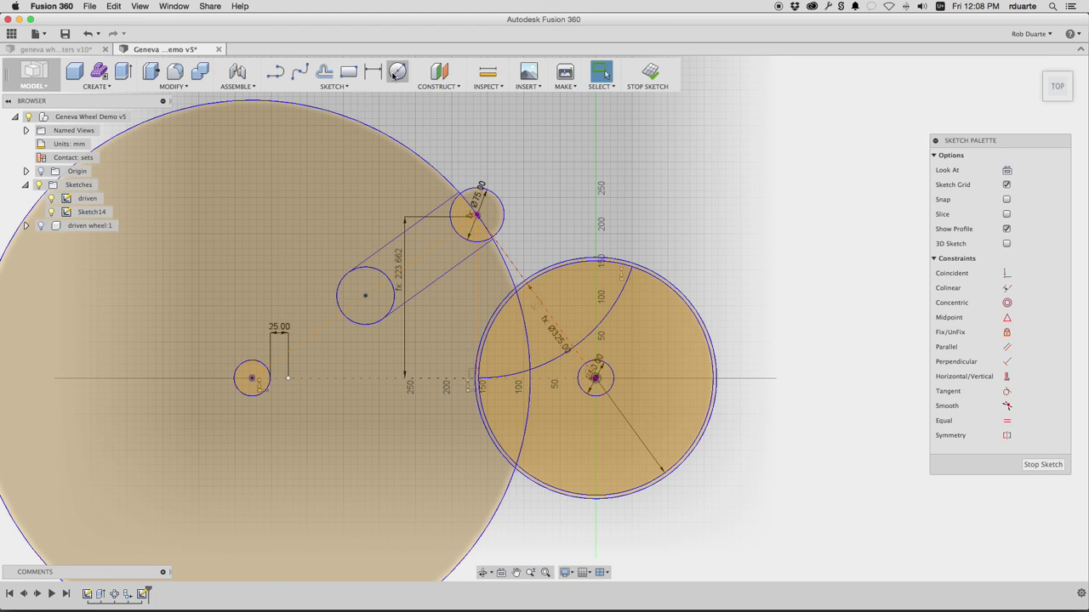
pyautogui.click(596, 378)
pyautogui.click(287, 381)
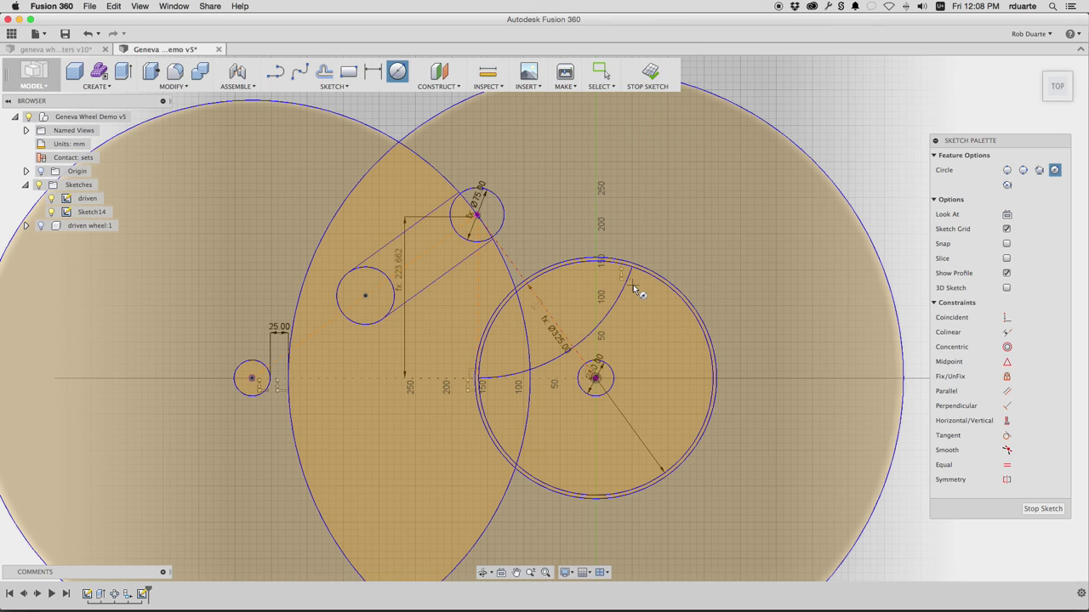
pyautogui.press('Escape')
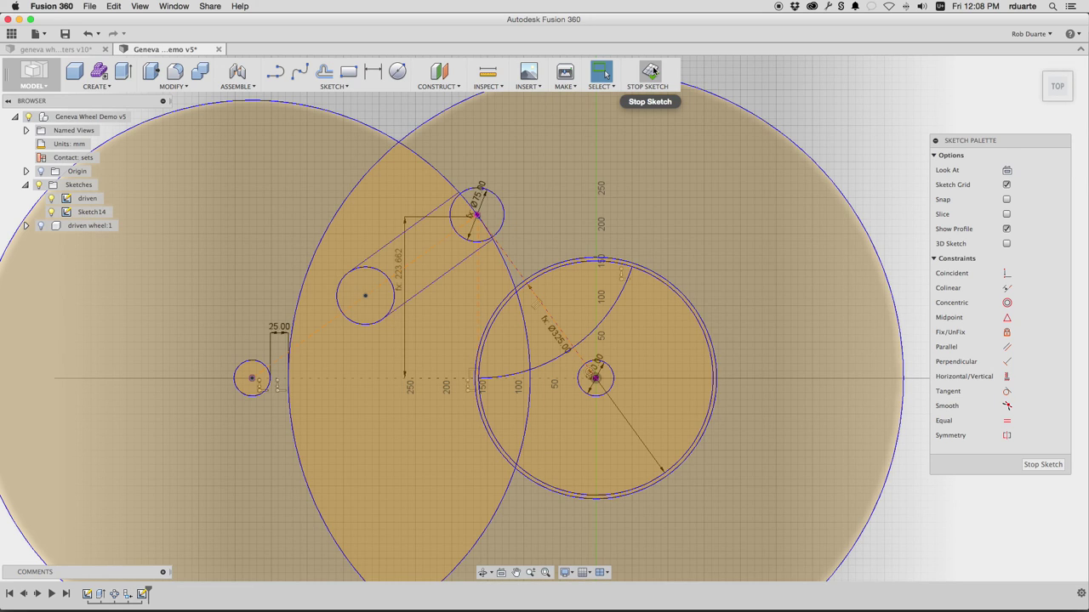
pyautogui.click(650, 71)
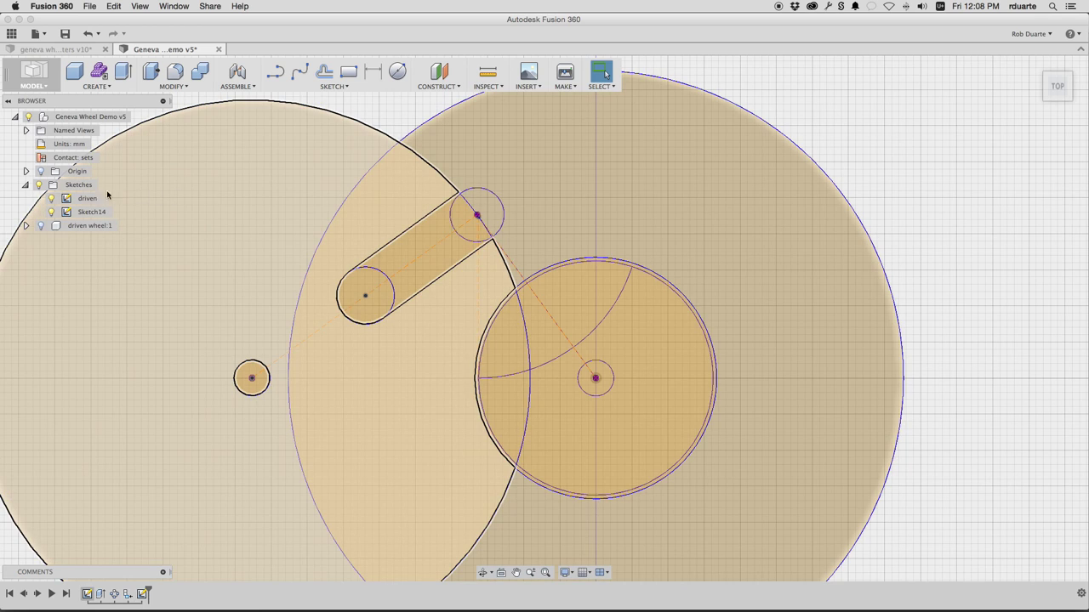
# Turn off the 'driven' sketch and return to the ViewCube home view.
pyautogui.click(51, 198)
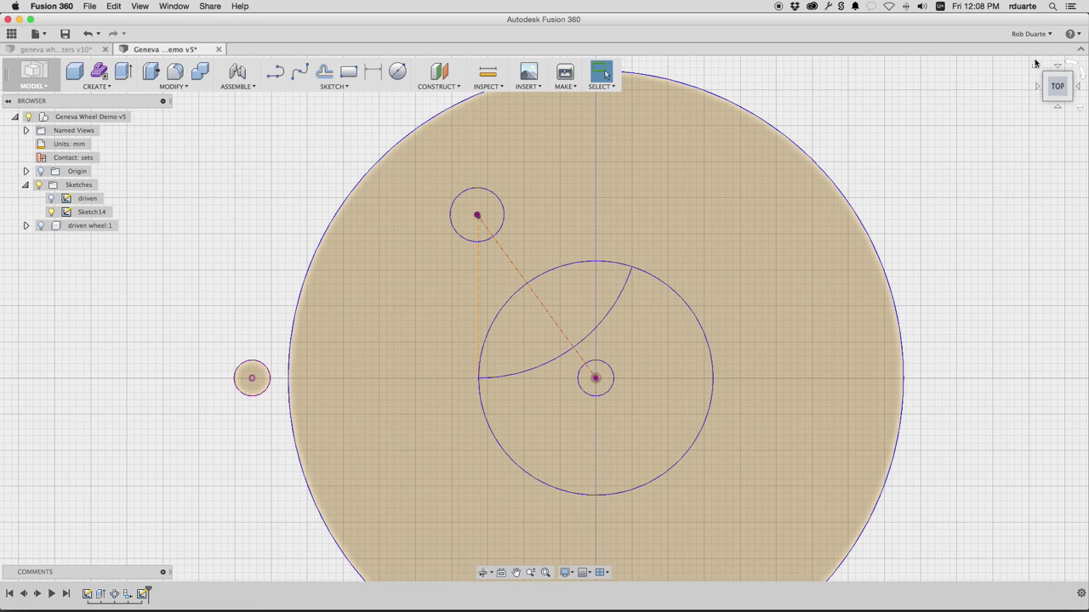
pyautogui.click(1036, 66)
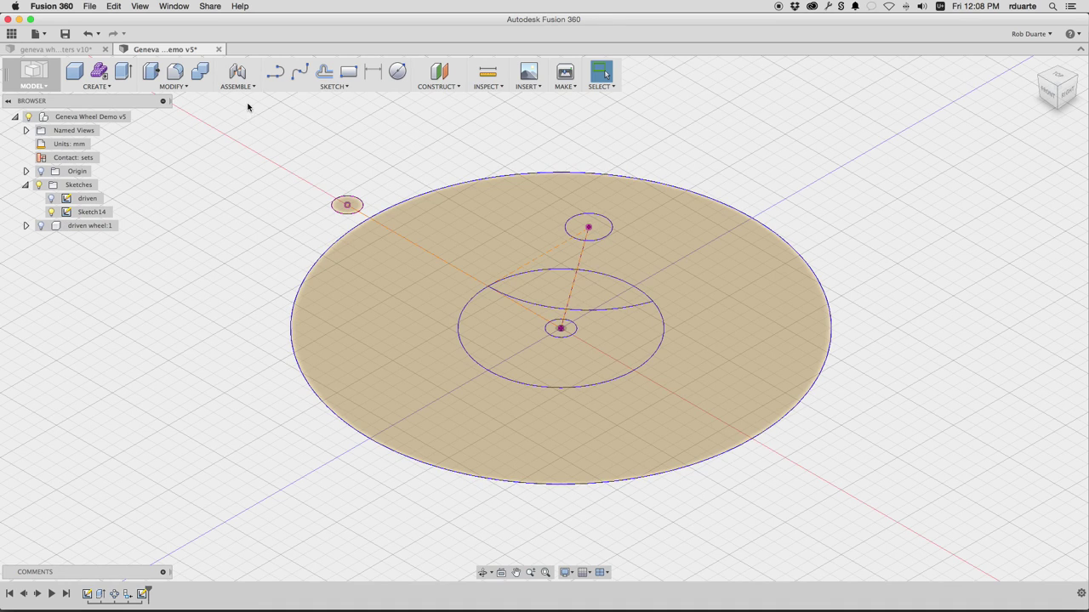
# Press Pull the inner crescent and small circle profiles 50 mm.
pyautogui.click(149, 72)
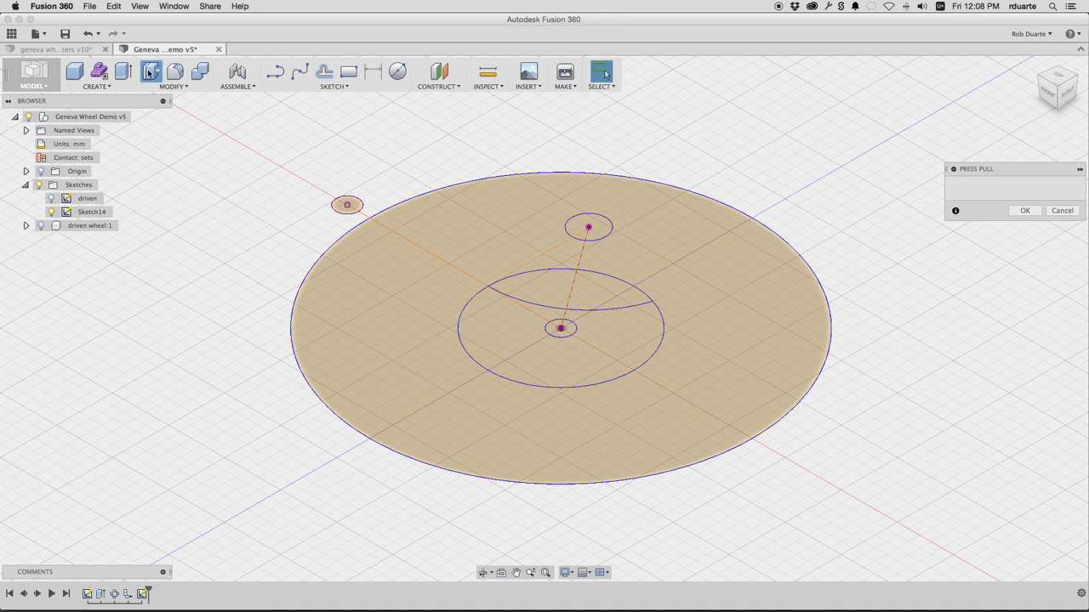
pyautogui.click(530, 325)
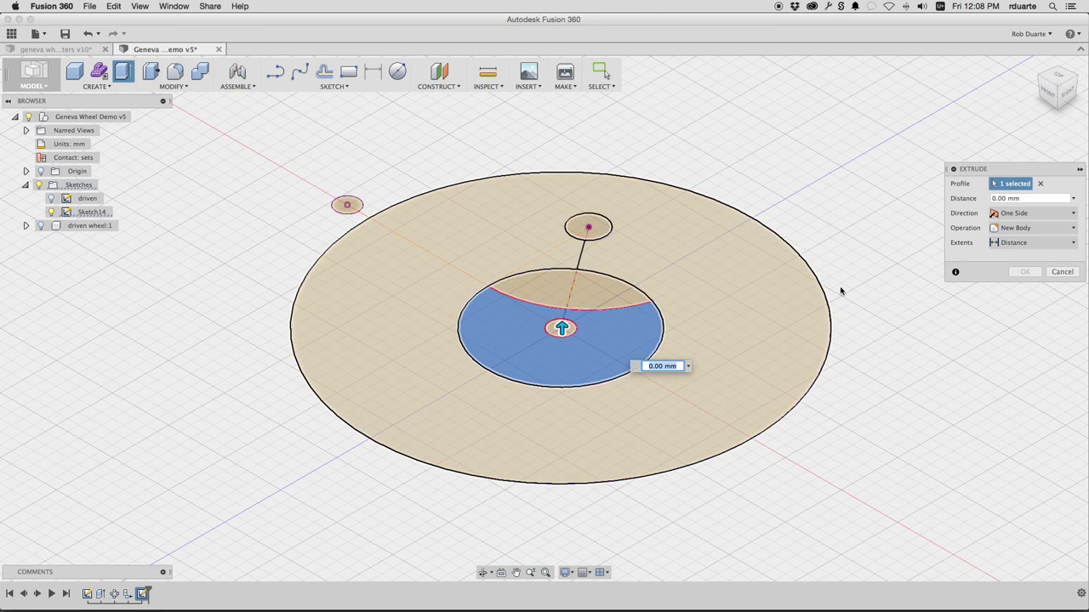
pyautogui.click(1061, 271)
pyautogui.click(604, 228)
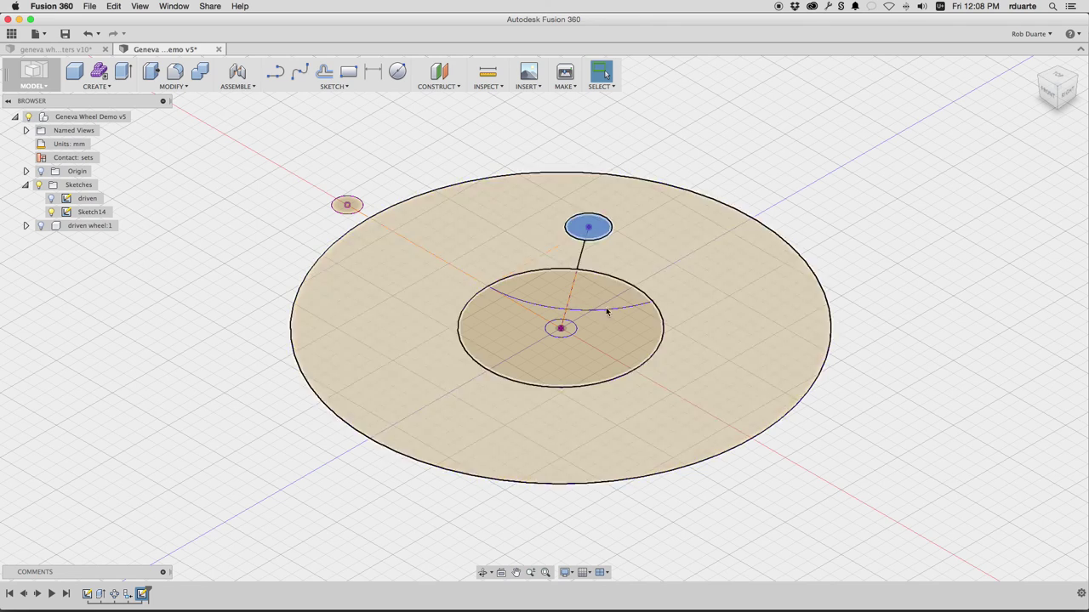
pyautogui.keyDown('shift'); pyautogui.click(561, 357); pyautogui.keyUp('shift')
pyautogui.click(161, 76)
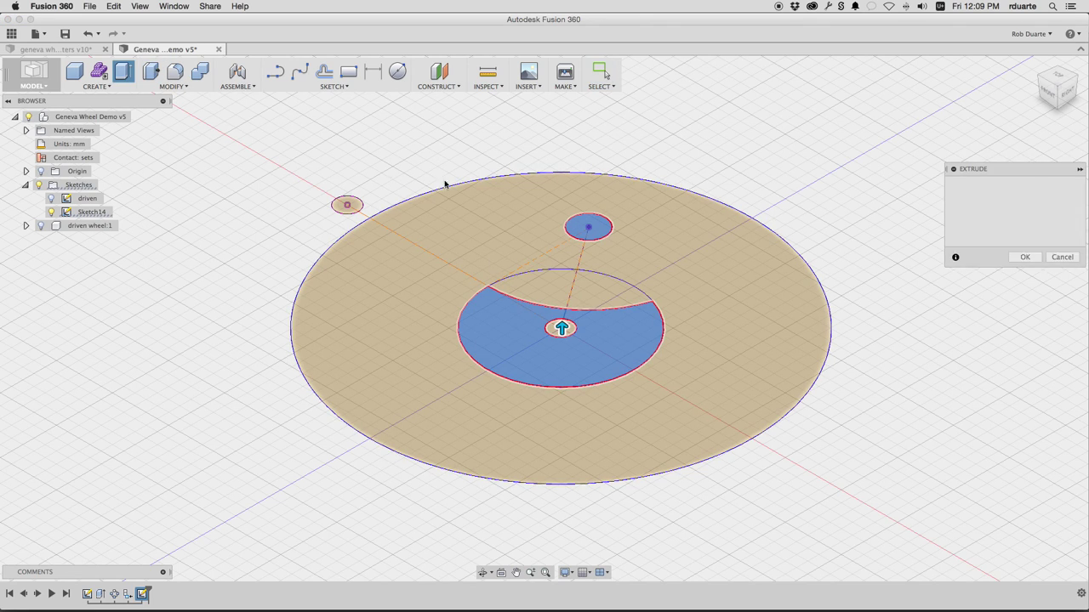
pyautogui.write('50')
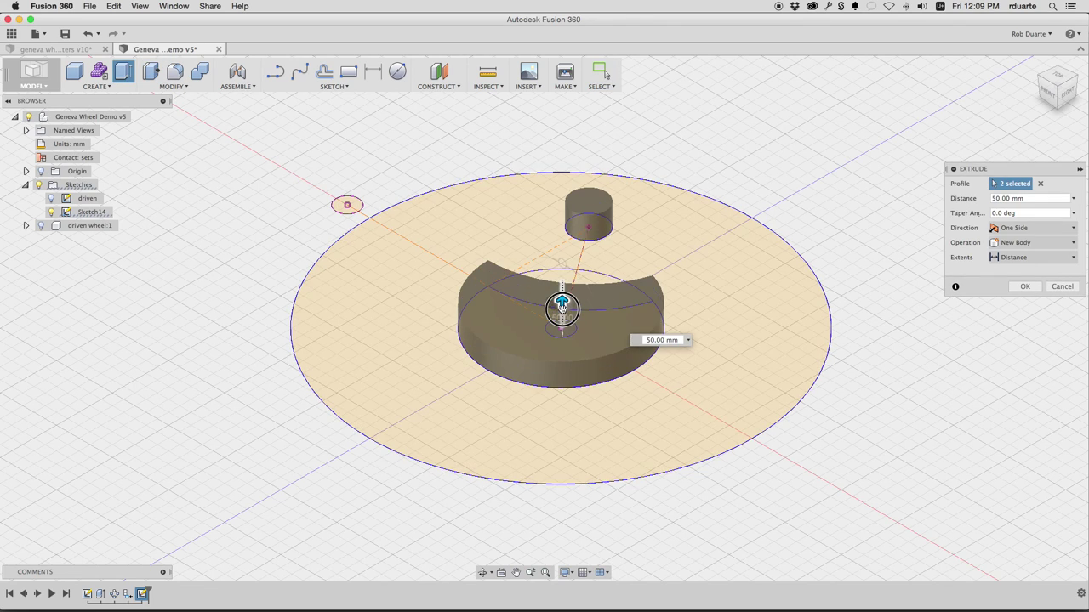
pyautogui.click(1025, 287)
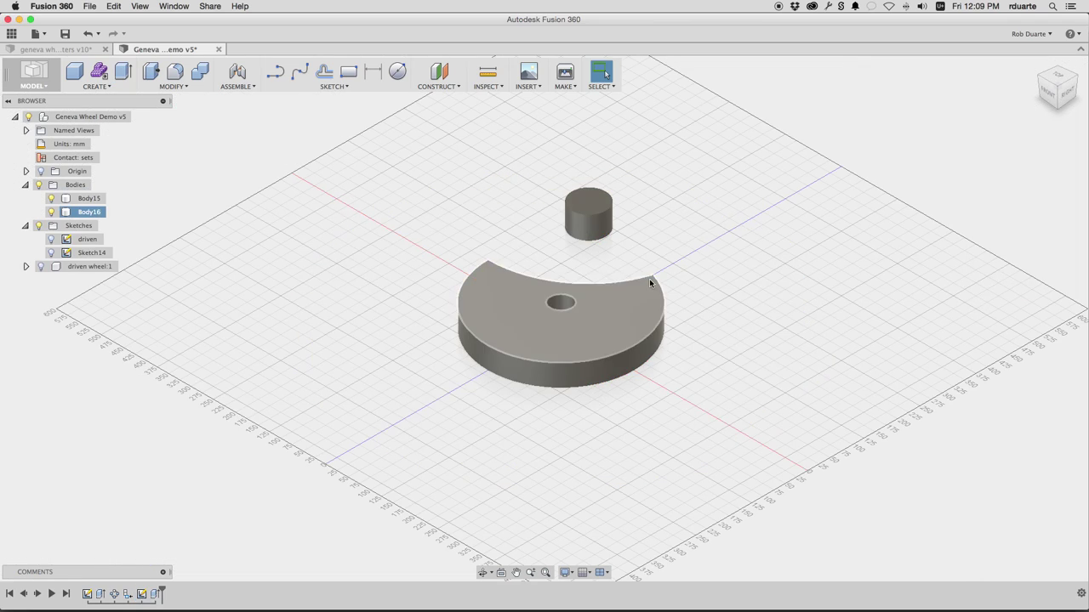
# Toggle the cylinder and crescent bodies' visibility to check them, then show Sketch14.
pyautogui.click(52, 198)
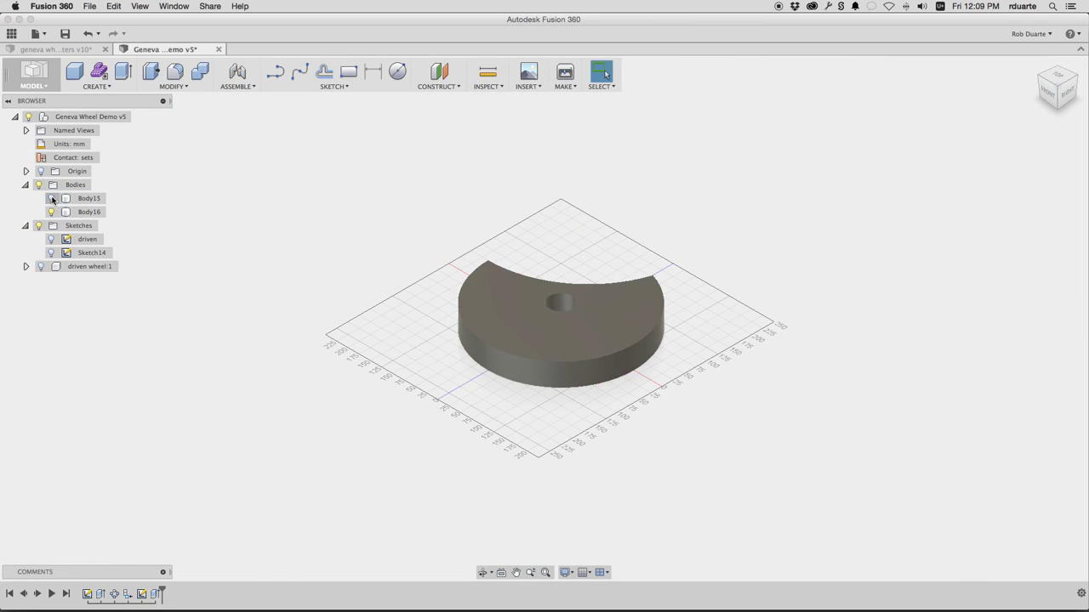
pyautogui.click(52, 198)
pyautogui.click(52, 212)
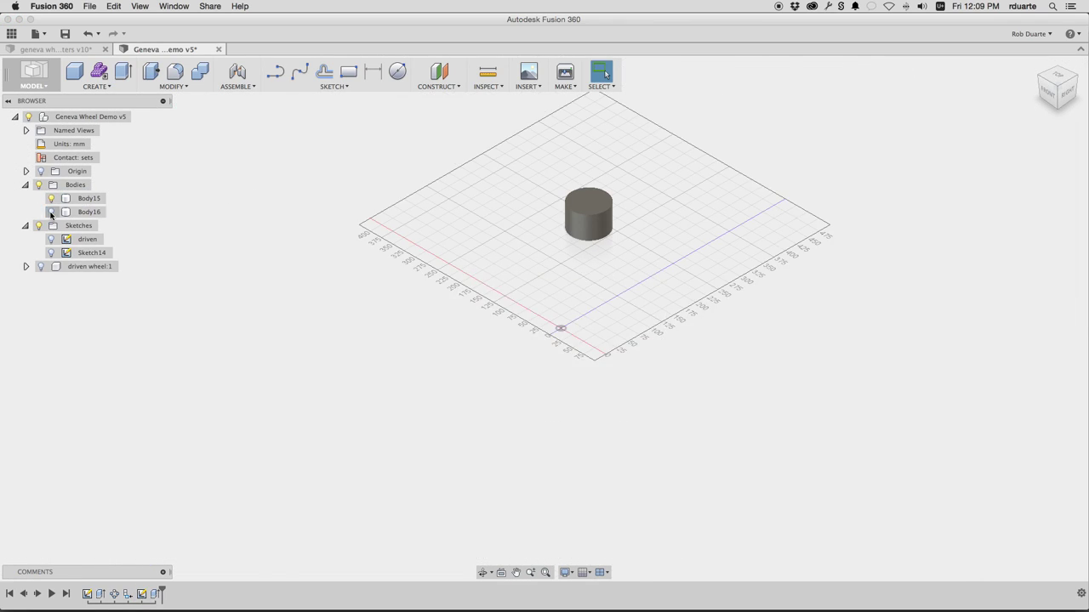
pyautogui.click(52, 211)
pyautogui.click(51, 199)
pyautogui.click(51, 199)
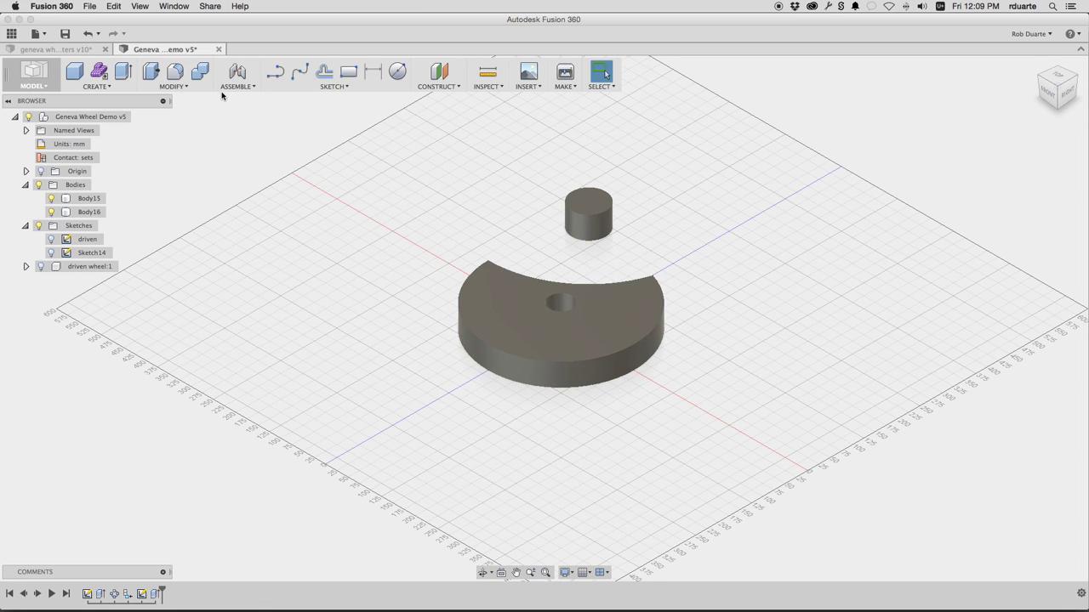
pyautogui.click(51, 252)
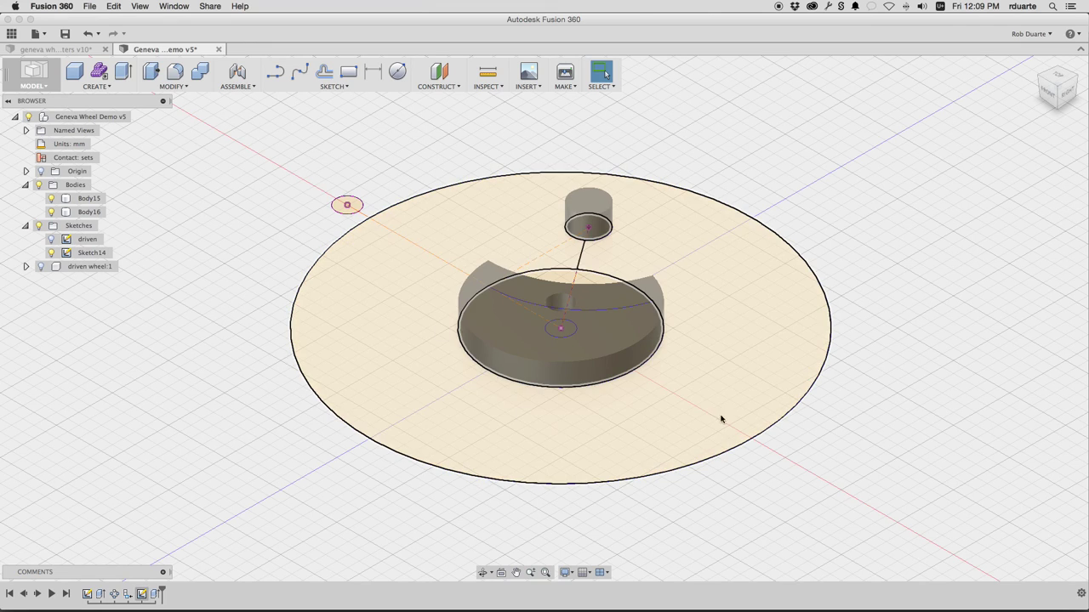
# Extrude the large circle profiles -25 mm with Join, merging them into Body15.
pyautogui.click(606, 231)
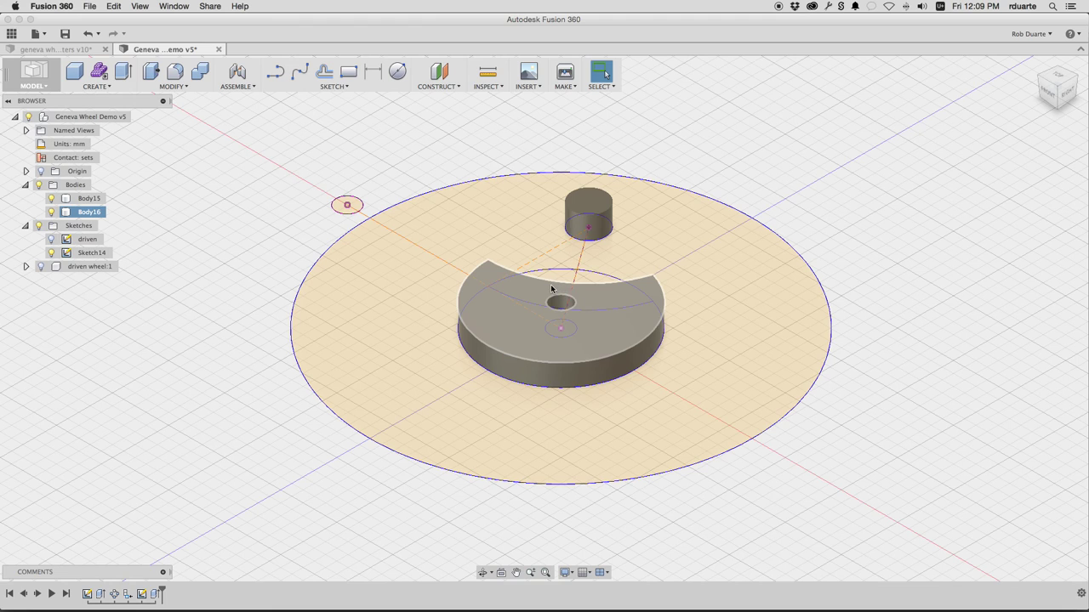
pyautogui.click(417, 176)
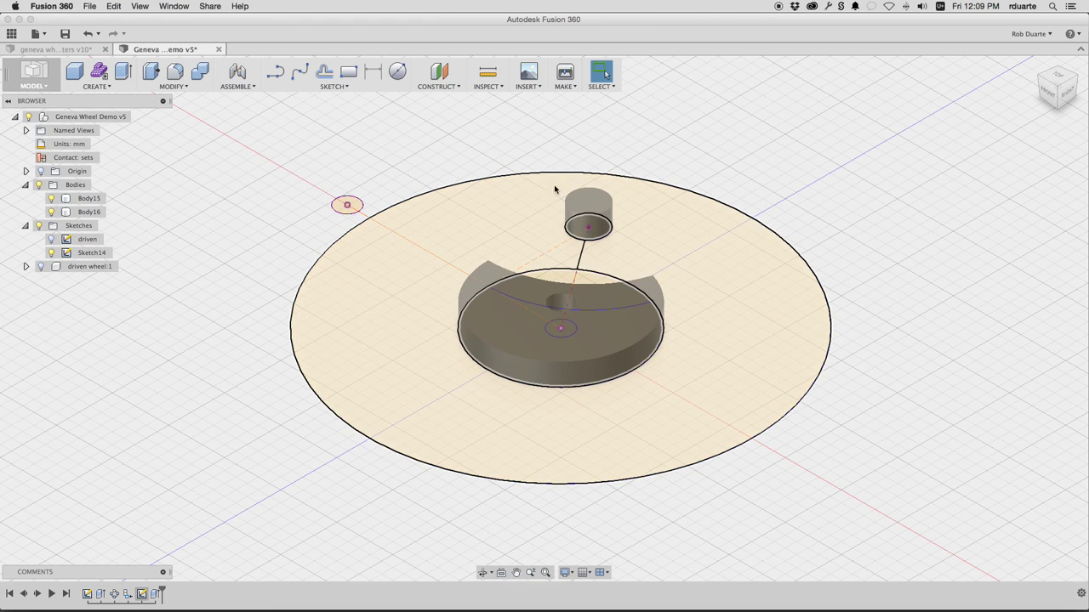
pyautogui.click(521, 177)
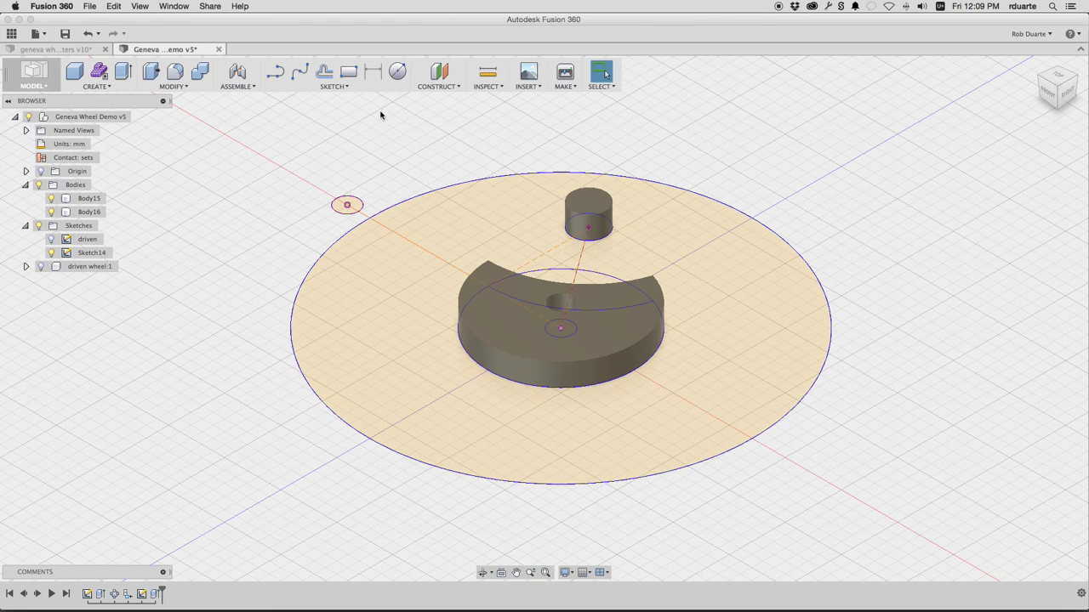
pyautogui.moveTo(1058, 104); pyautogui.dragTo(1056, 45)
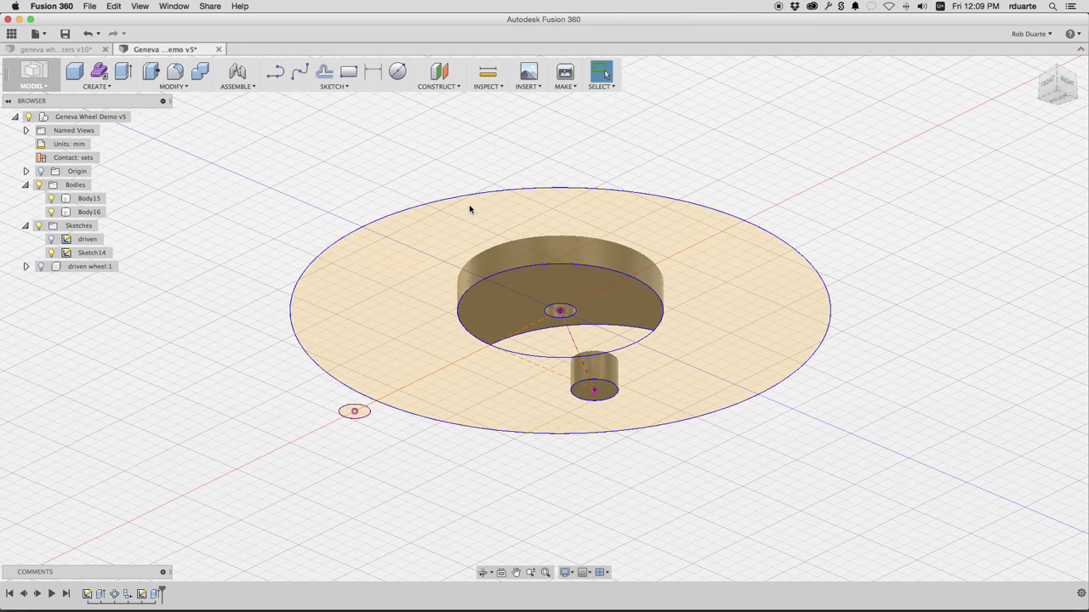
pyautogui.click(510, 261)
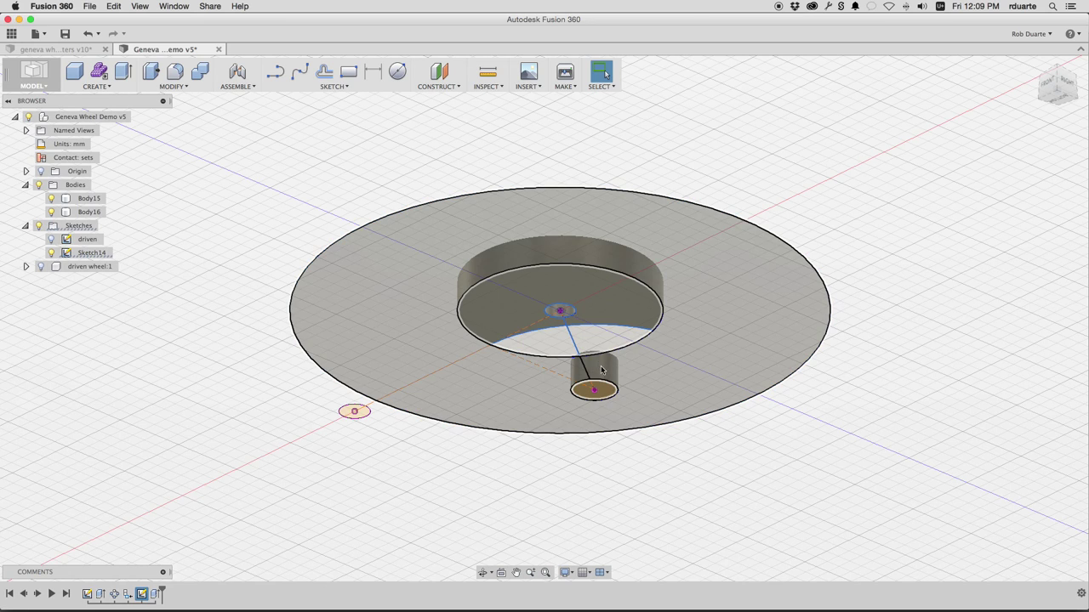
pyautogui.click(151, 71)
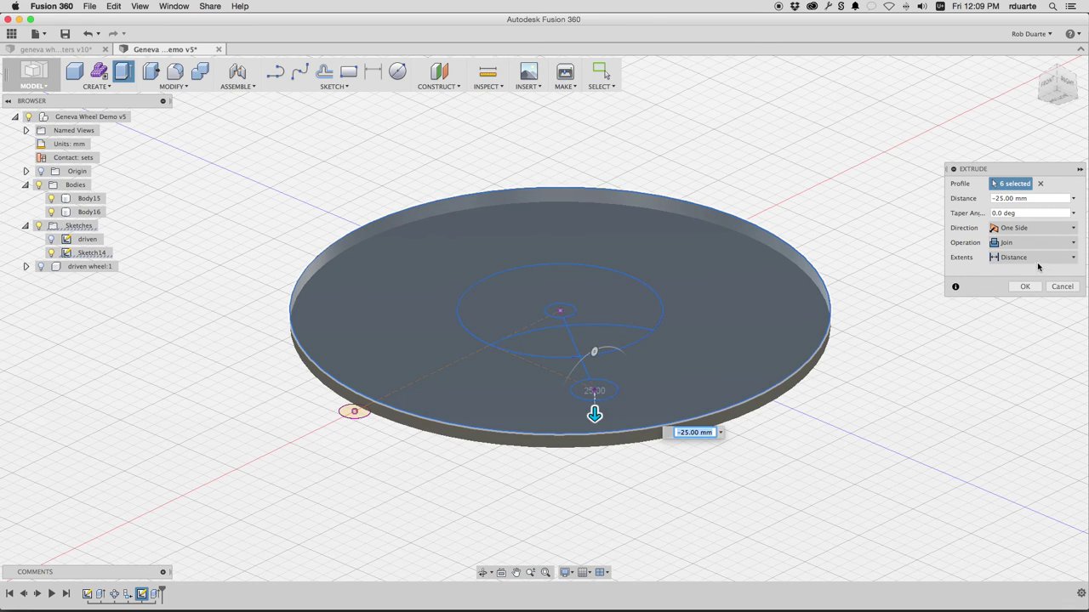
pyautogui.click(1024, 288)
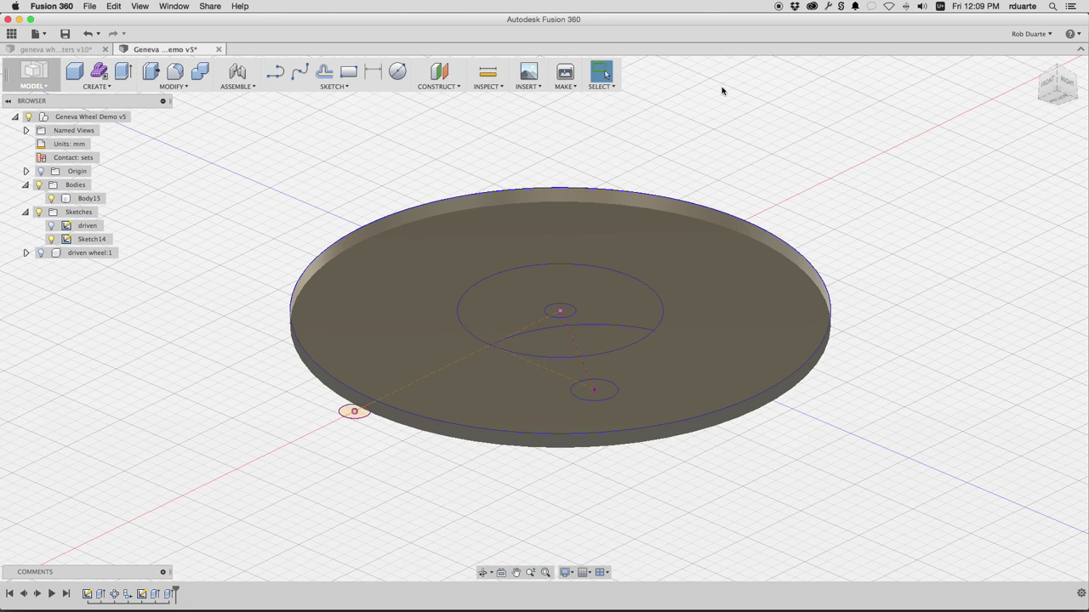
pyautogui.click(1035, 66)
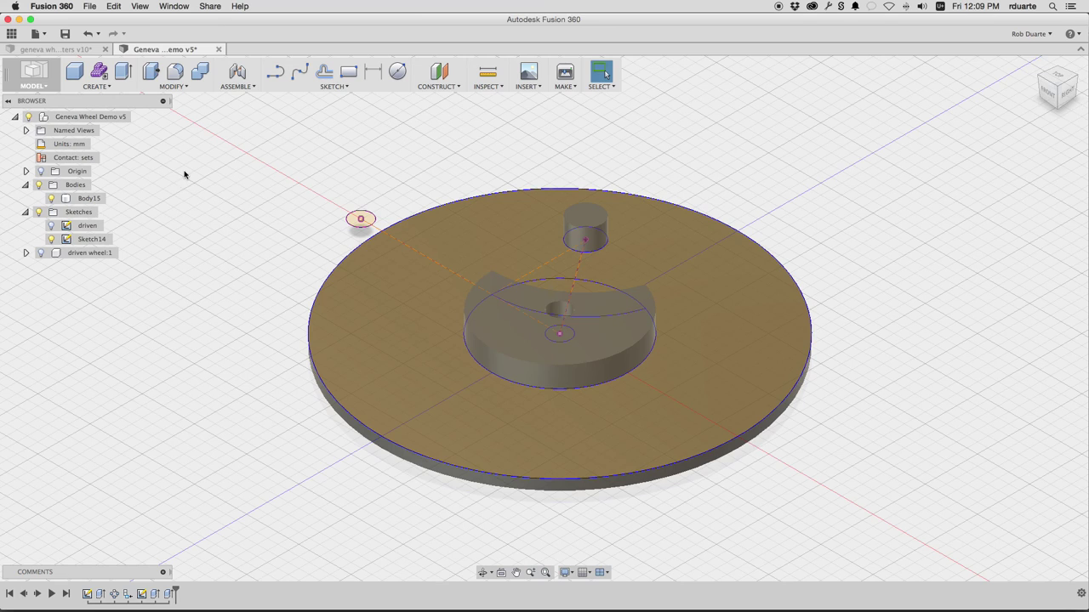
# Create a component from Body15 and rename it 'drive wheel'.
pyautogui.click(50, 199)
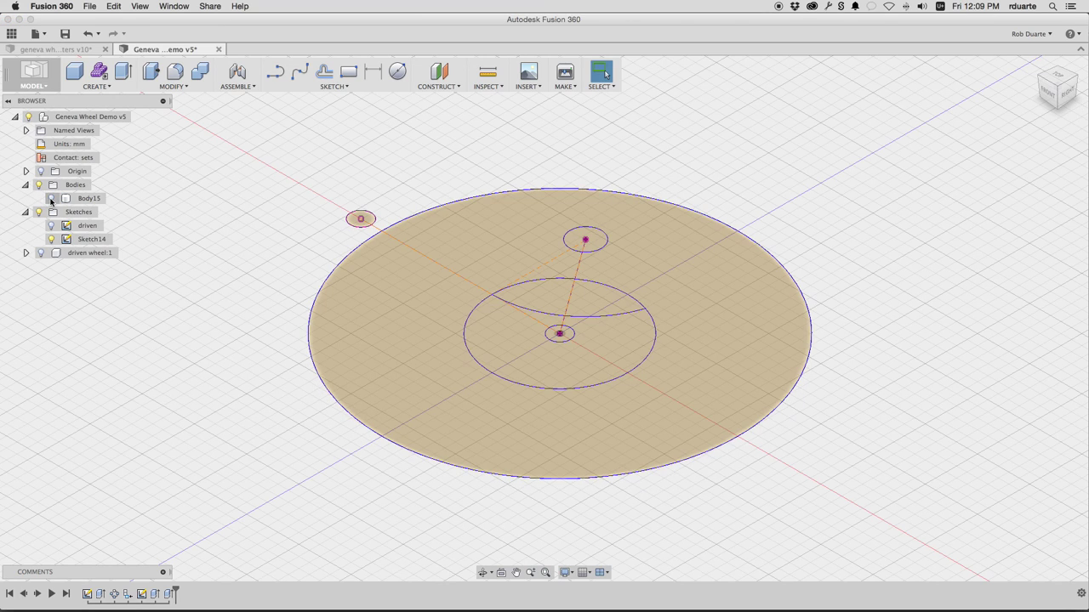
pyautogui.click(51, 226)
pyautogui.click(52, 200)
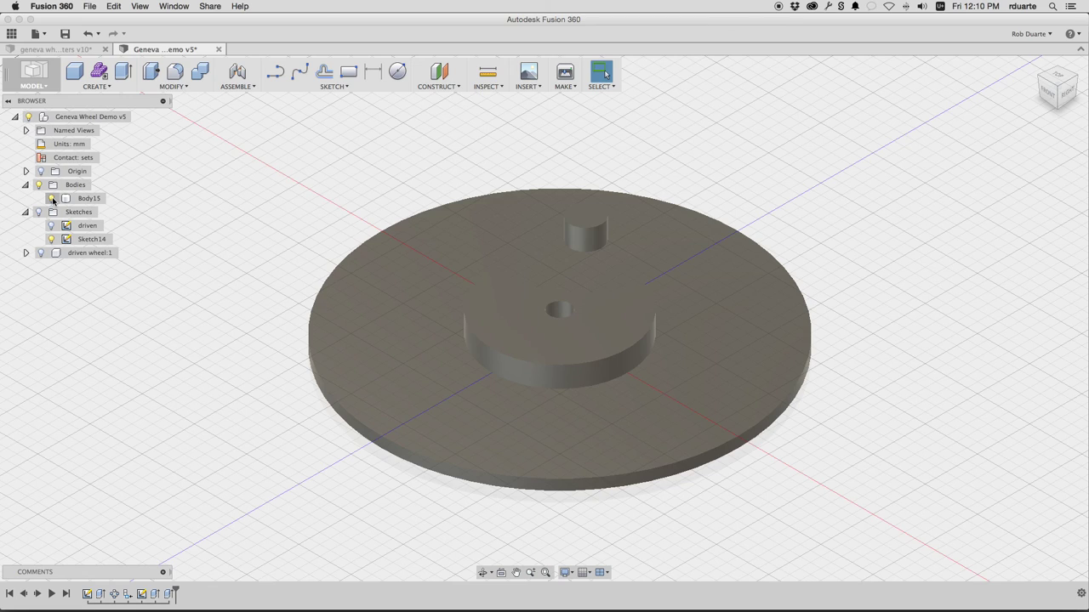
pyautogui.click(90, 199)
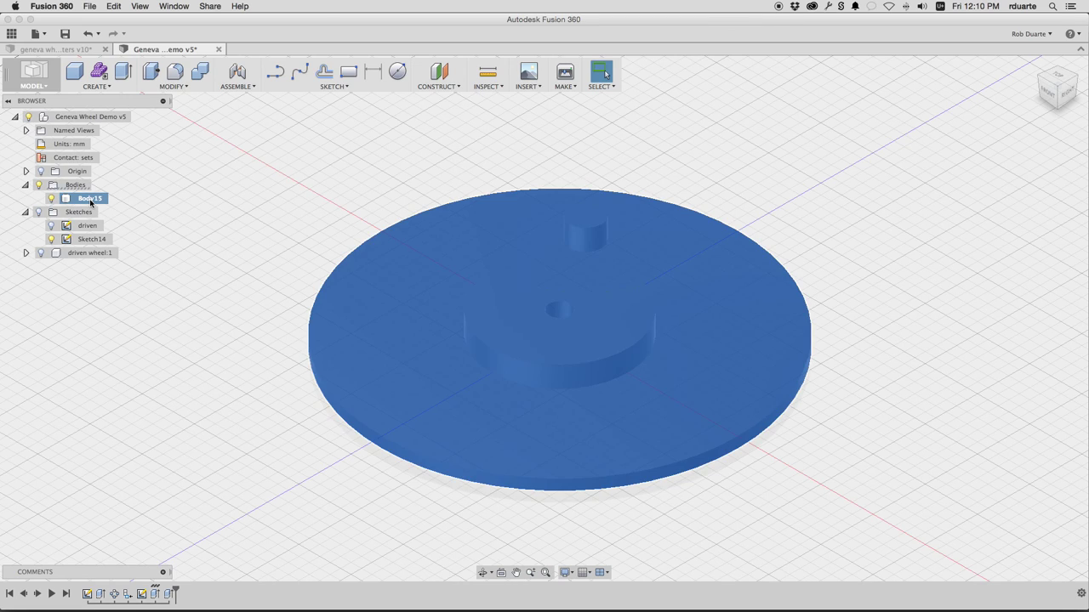
pyautogui.rightClick(91, 200)
pyautogui.click(114, 218)
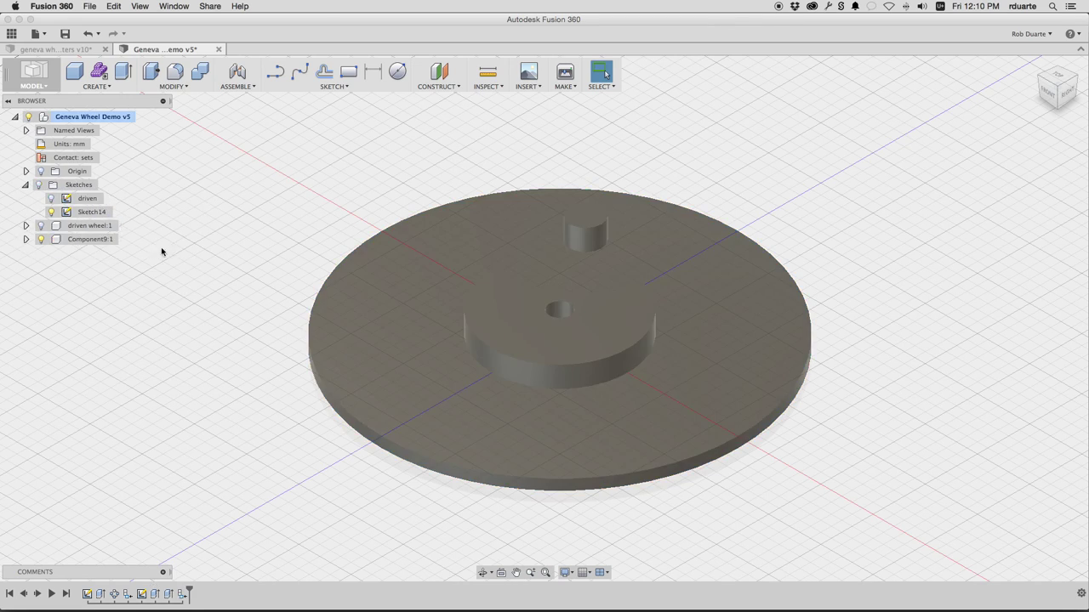
pyautogui.doubleClick(85, 239)
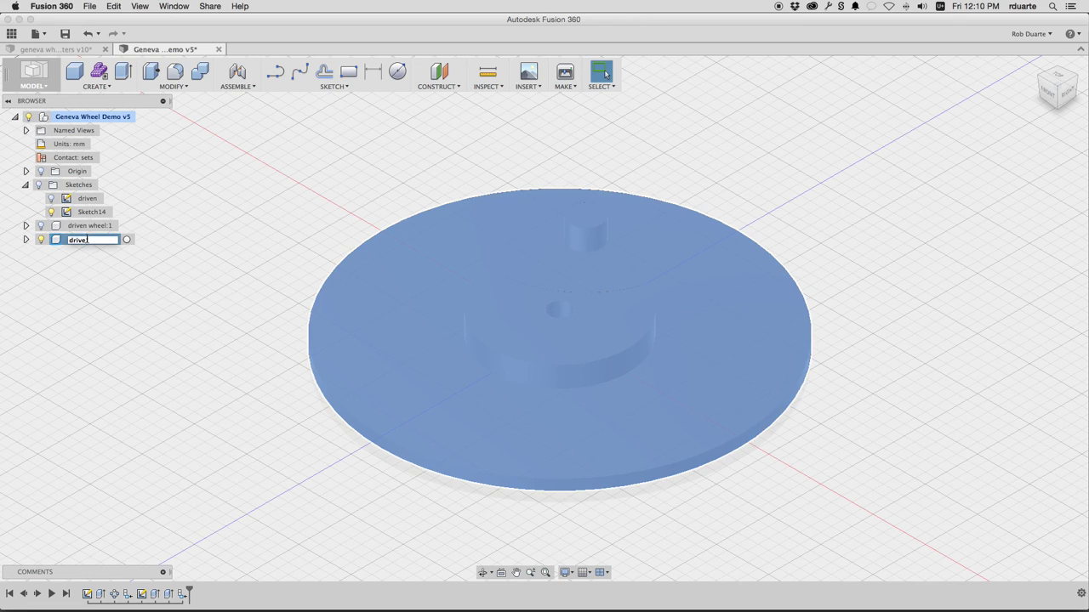
pyautogui.press('Return')
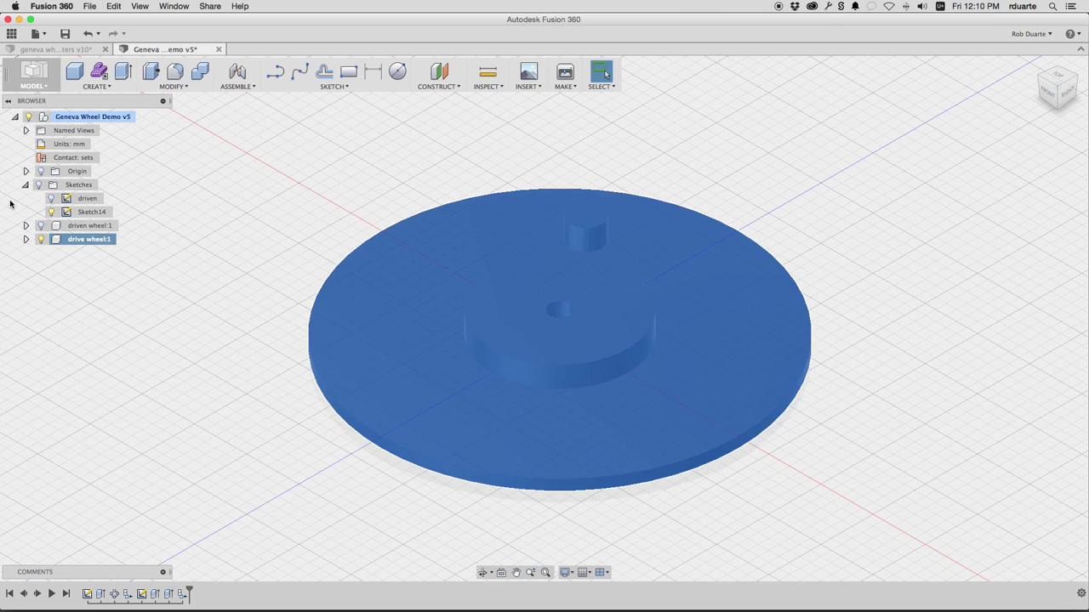
# Show the driven wheel component and switch to the 'geneva wheel from parameters v10' document.
pyautogui.click(40, 225)
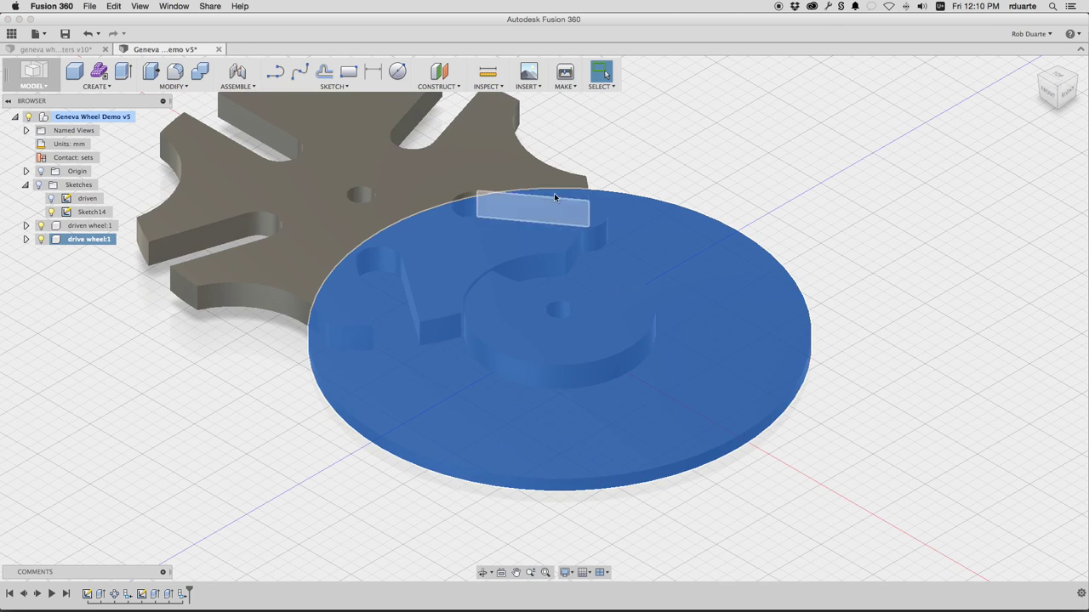
pyautogui.click(672, 144)
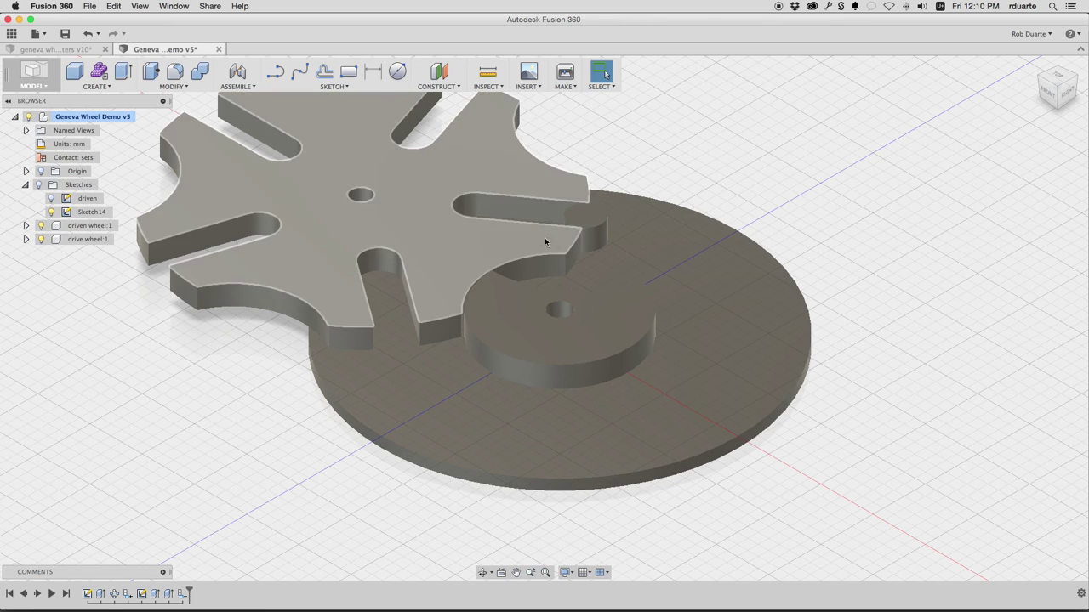
pyautogui.click(78, 49)
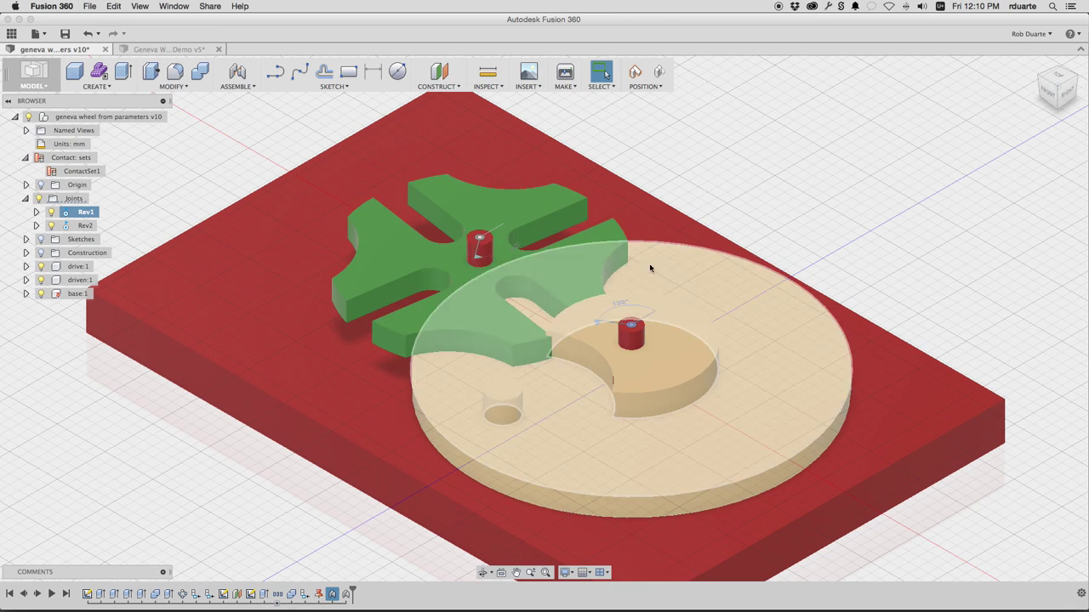
# Inspect the reference assembly by hiding and re-showing the tan drive disc and green Geneva wheel.
pyautogui.click(486, 253)
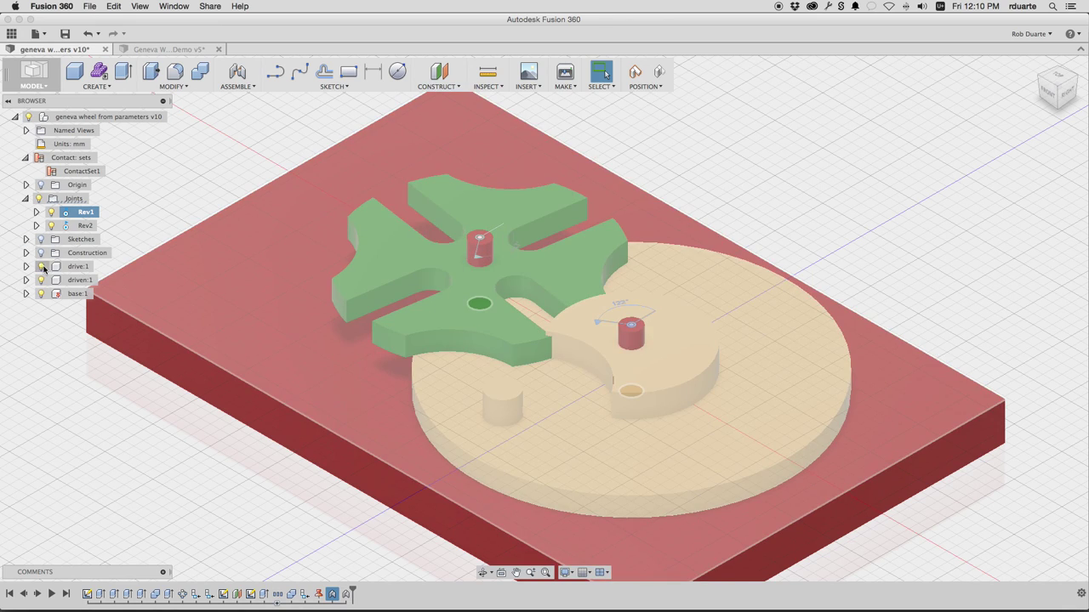
pyautogui.click(41, 267)
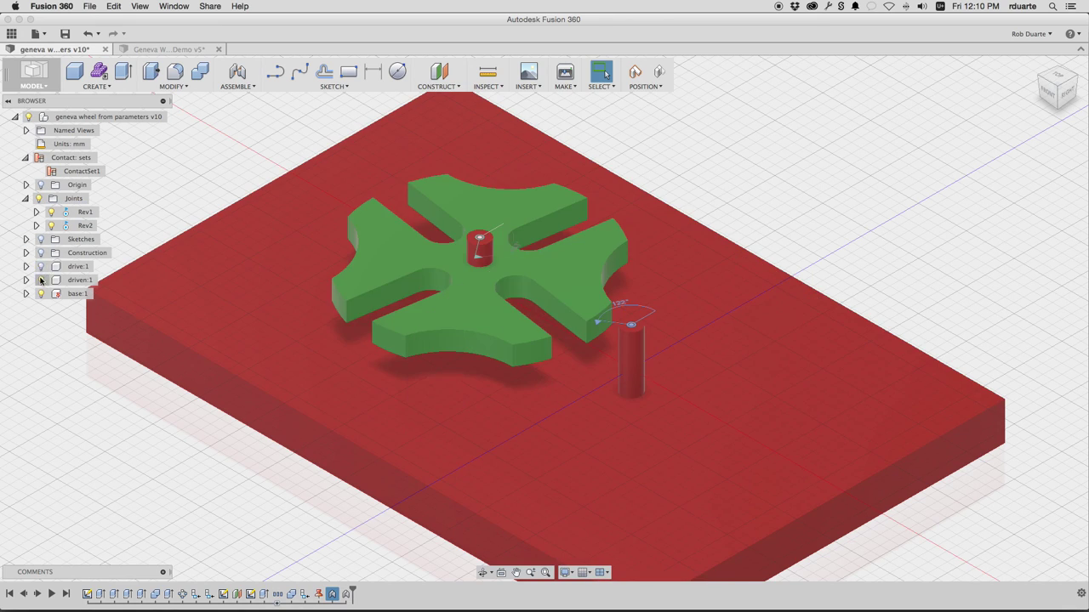
pyautogui.click(41, 281)
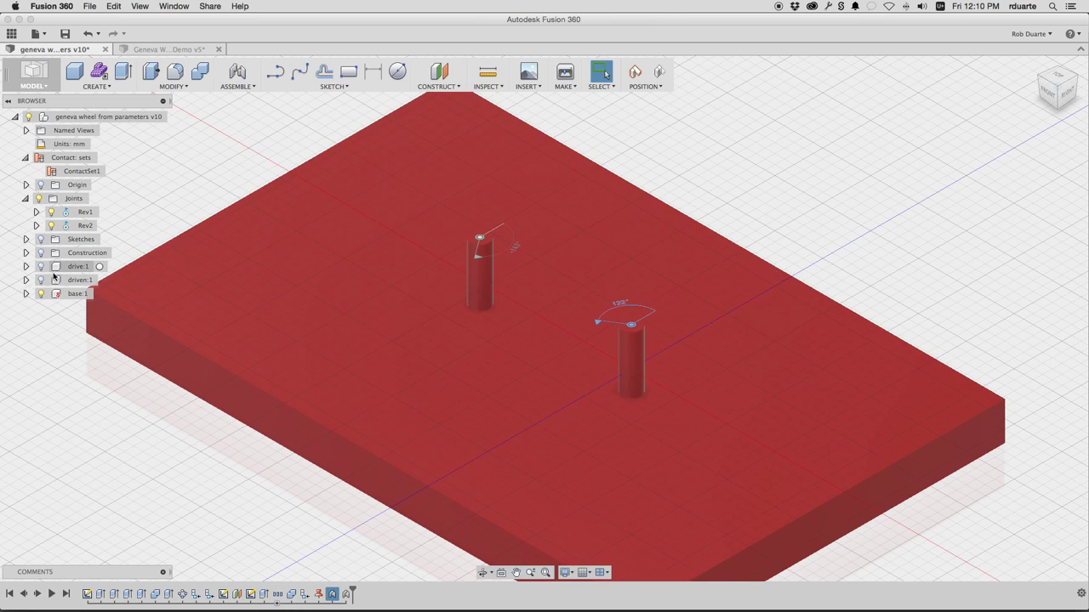
pyautogui.click(41, 267)
pyautogui.click(41, 267)
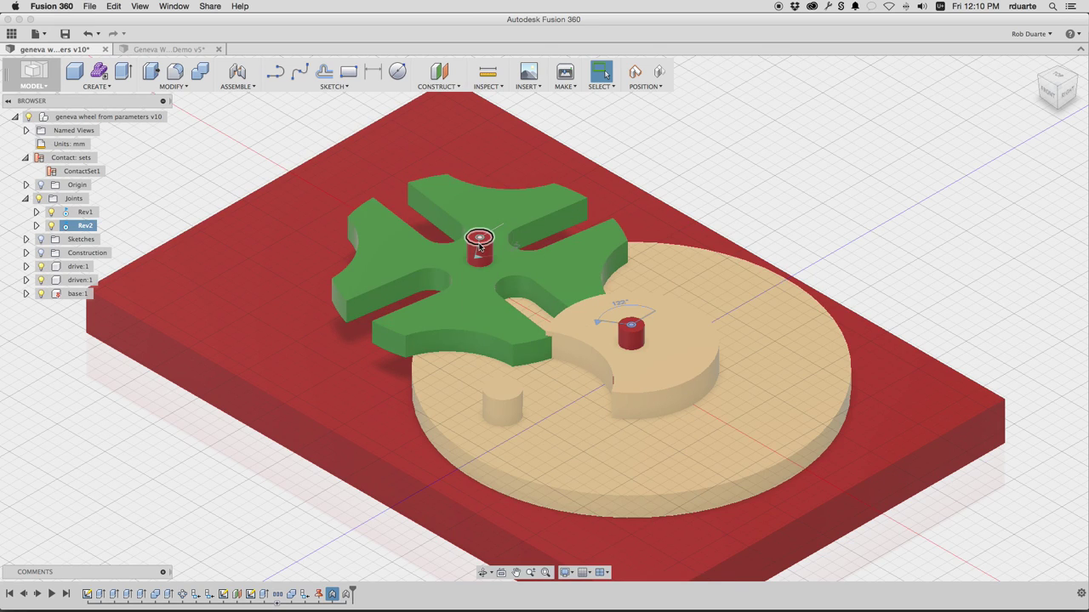
# Select the Rev1 joint and open Drive Joints on it, reading 121.9 deg.
pyautogui.click(236, 86)
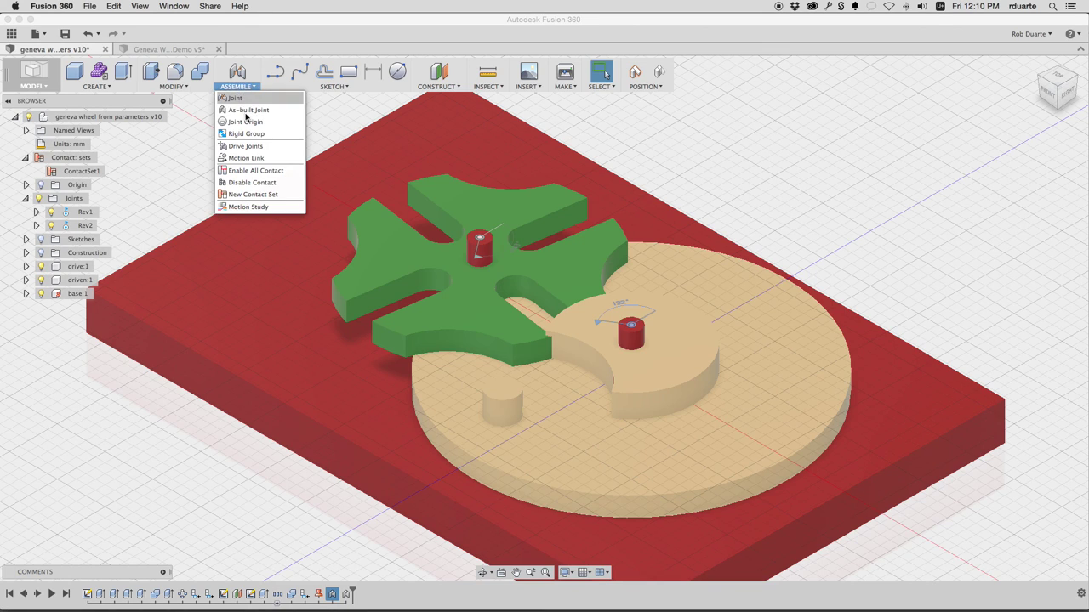
pyautogui.press('Escape')
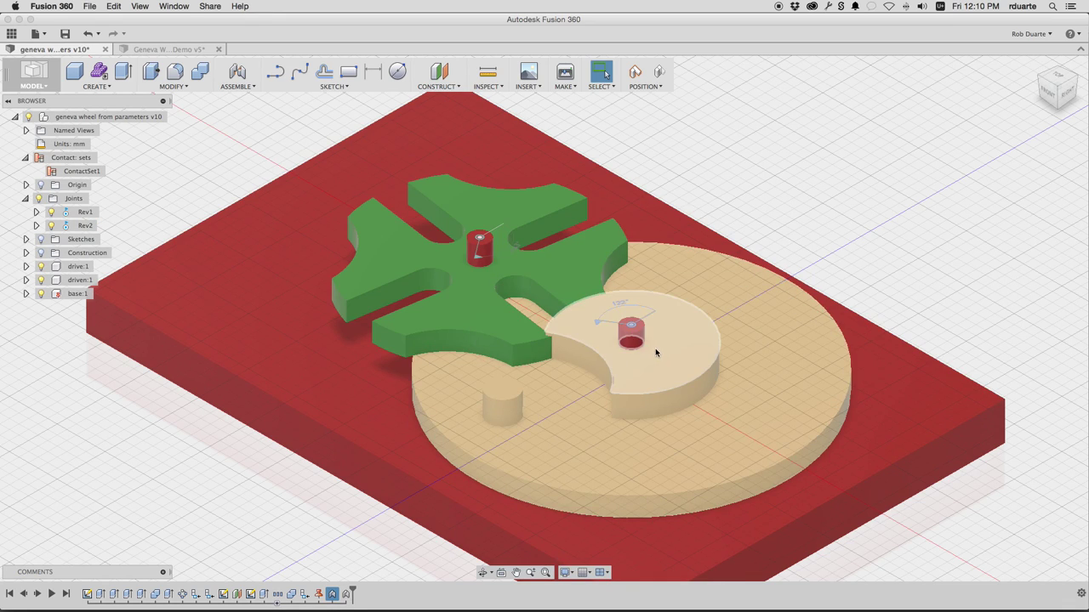
pyautogui.click(598, 320)
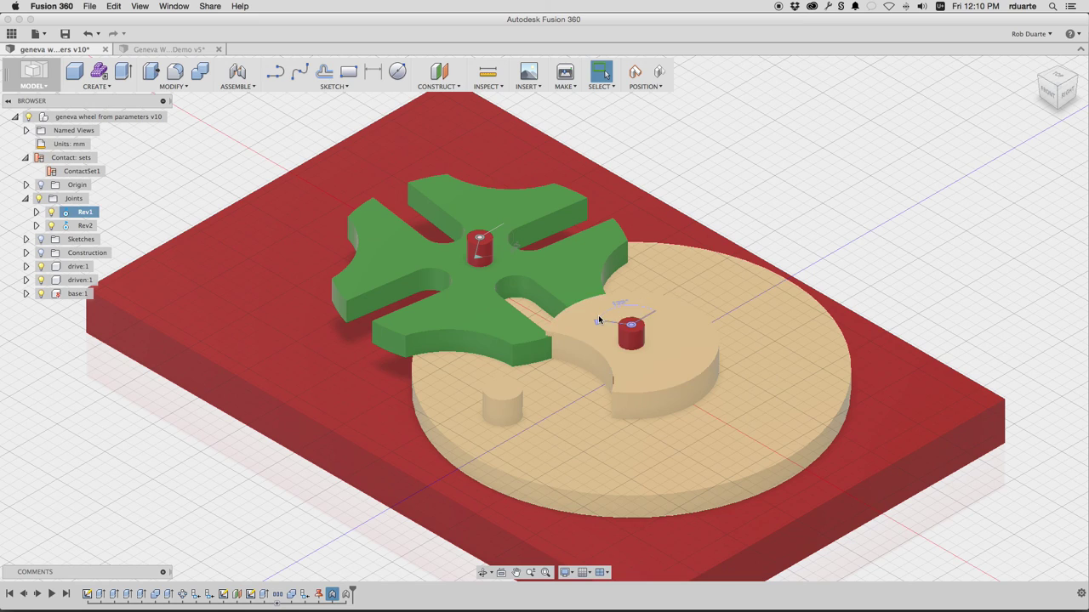
pyautogui.rightClick(85, 216)
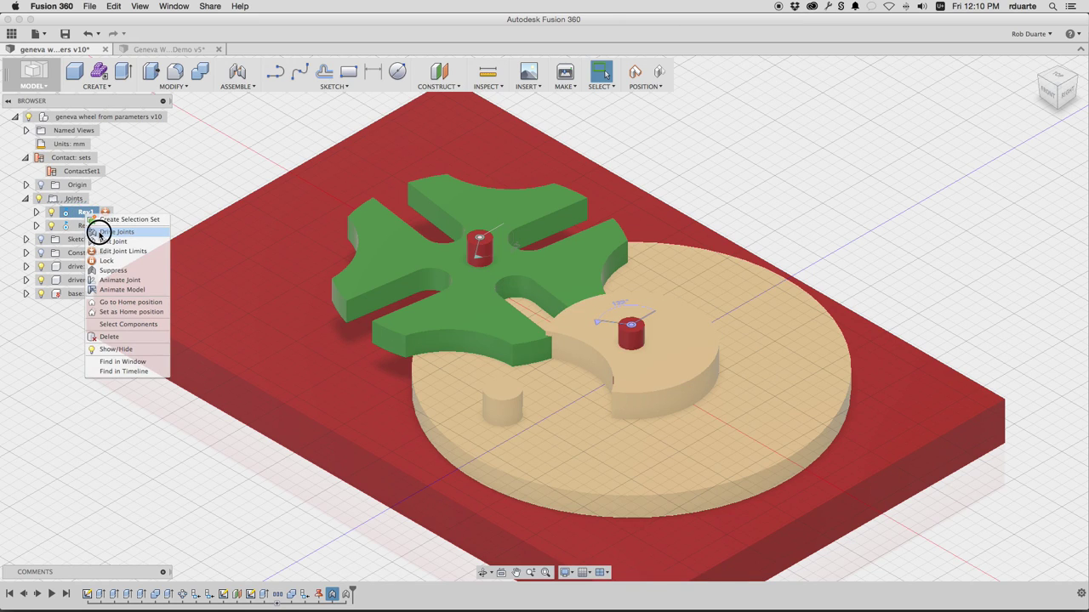
pyautogui.click(100, 233)
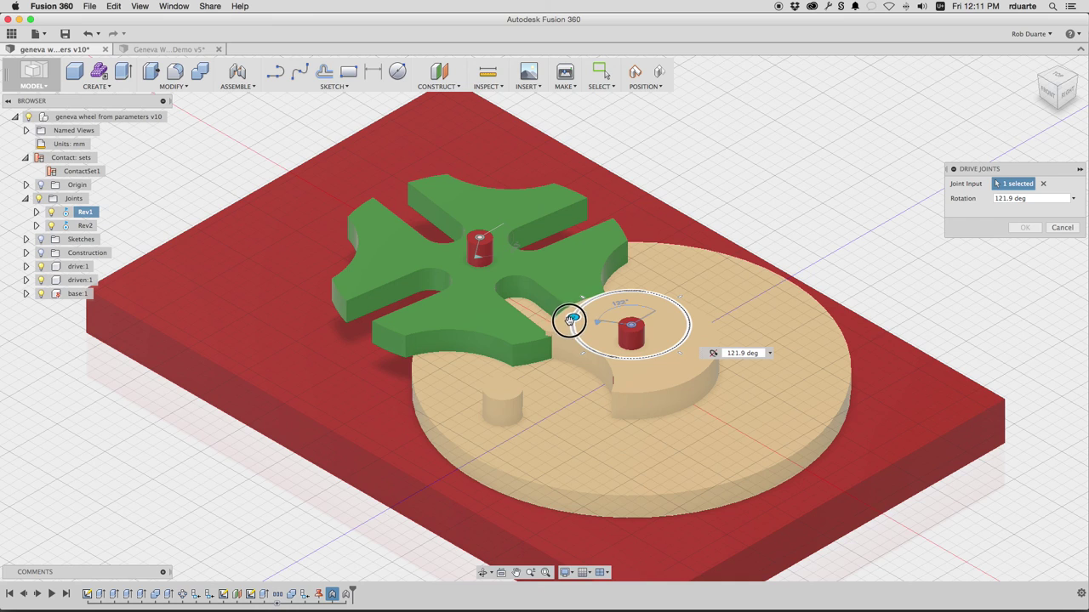
# Rotate the drive wheel via Rev1, then disable contact between the wheels.
pyautogui.moveTo(572, 330); pyautogui.dragTo(687, 329)
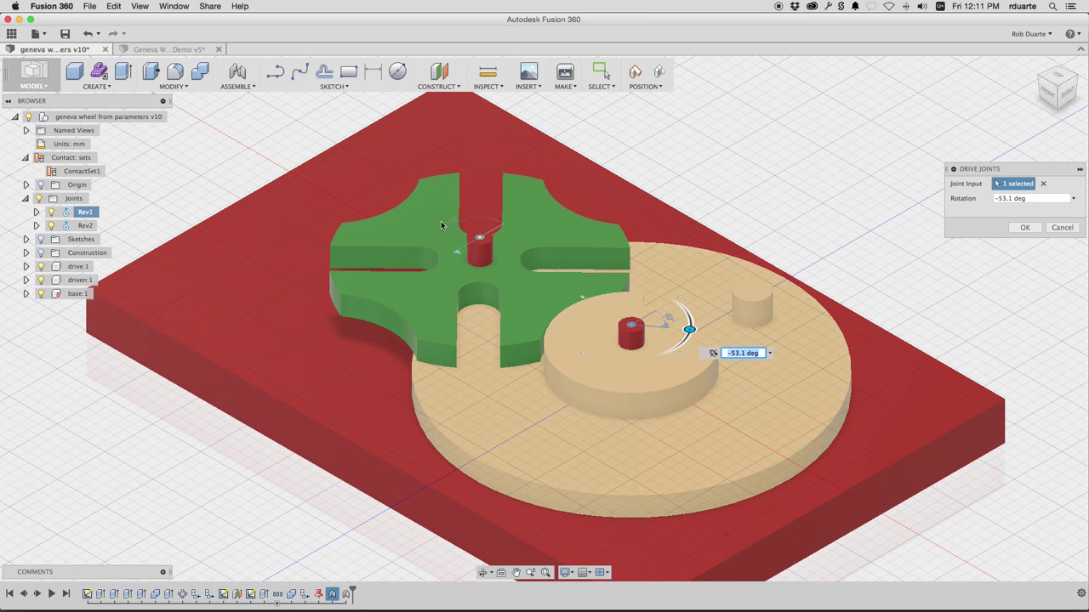
pyautogui.click(95, 168)
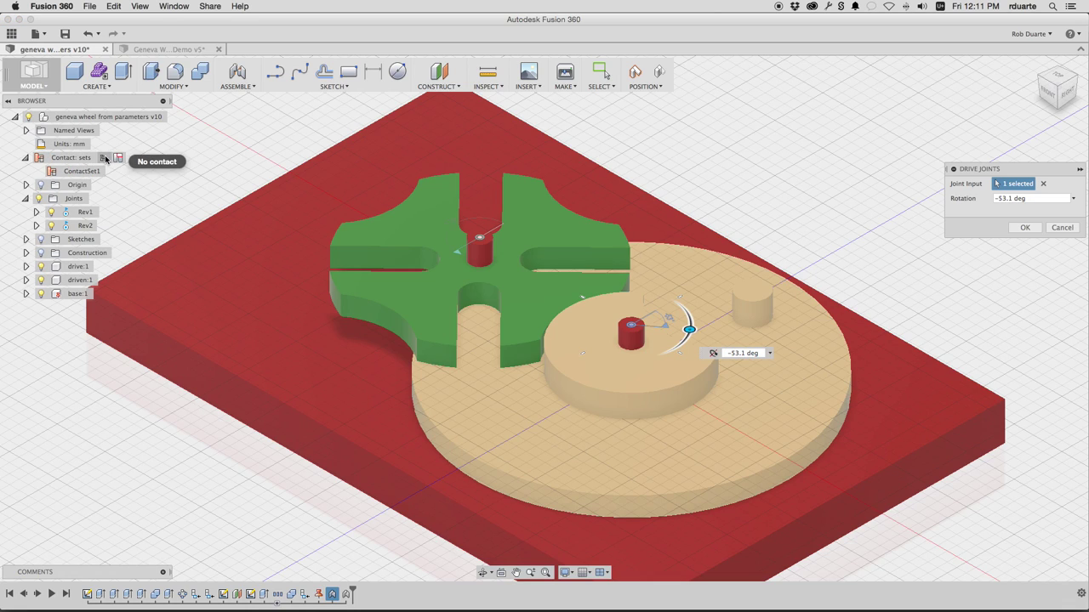
pyautogui.click(104, 157)
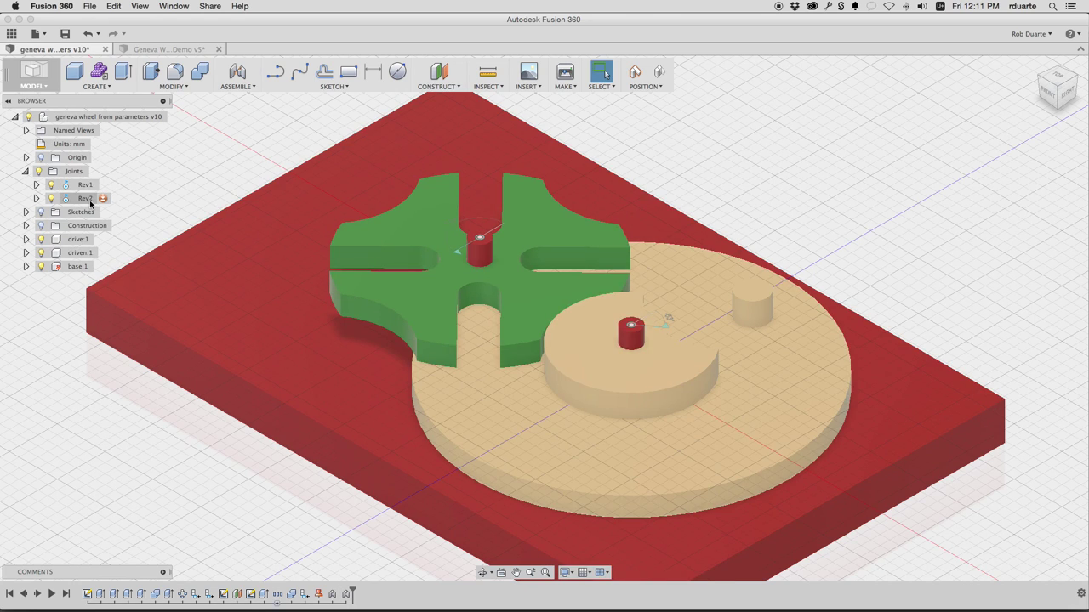
# Drive the Rev1 joint again so the drive wheel turns freely to -23.1 deg.
pyautogui.rightClick(85, 184)
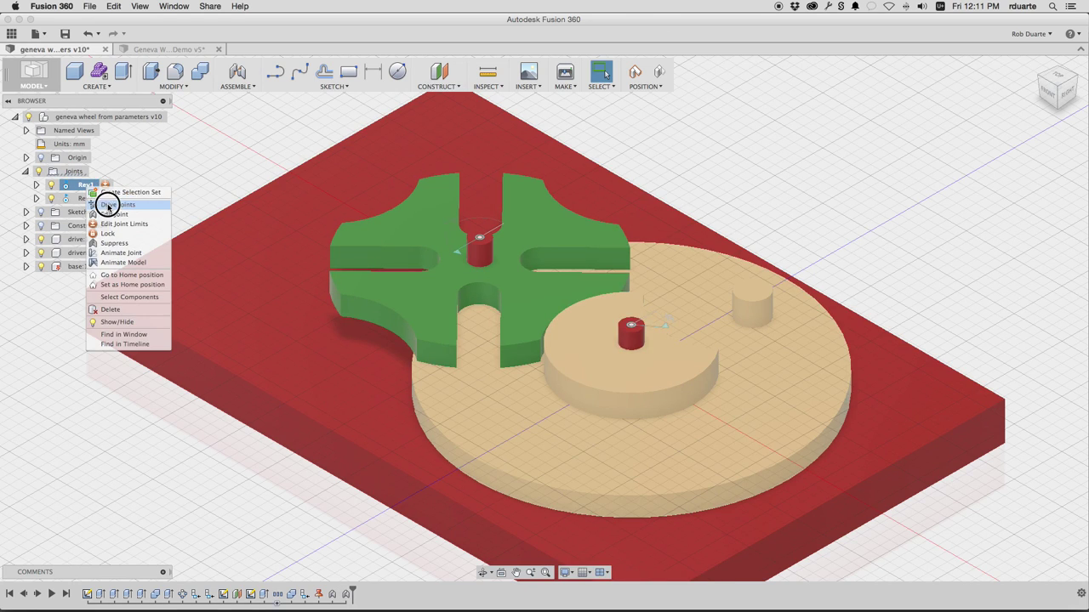
pyautogui.click(109, 206)
pyautogui.moveTo(688, 329); pyautogui.dragTo(701, 309)
pyautogui.click(251, 85)
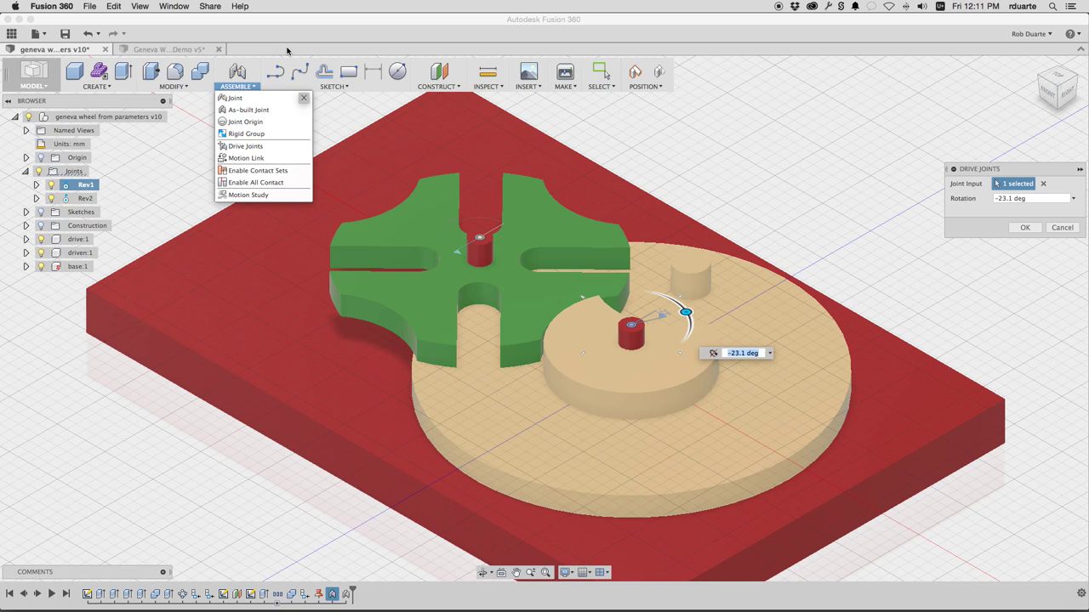
# Enable contact sets, check ContactSet1, and drive Rev1 to 356.9 deg against the Geneva wheel.
pyautogui.click(258, 171)
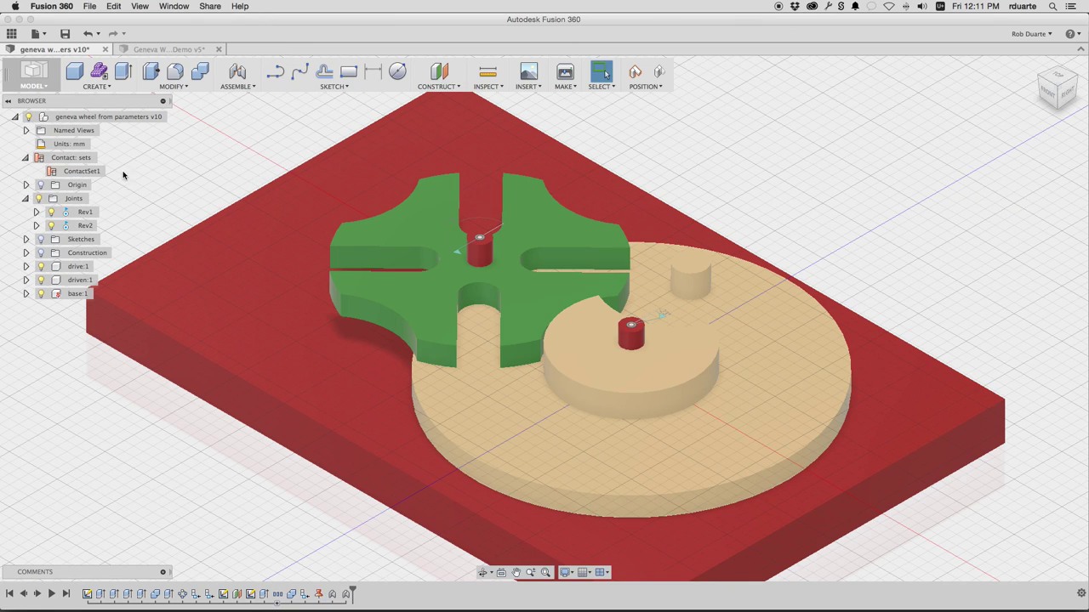
pyautogui.click(99, 172)
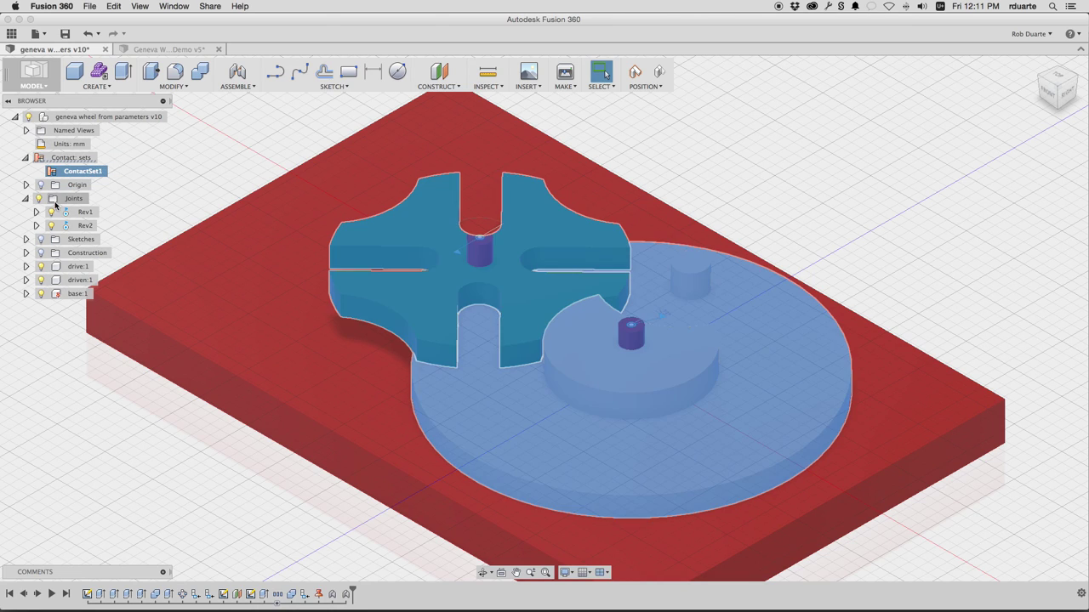
pyautogui.rightClick(76, 212)
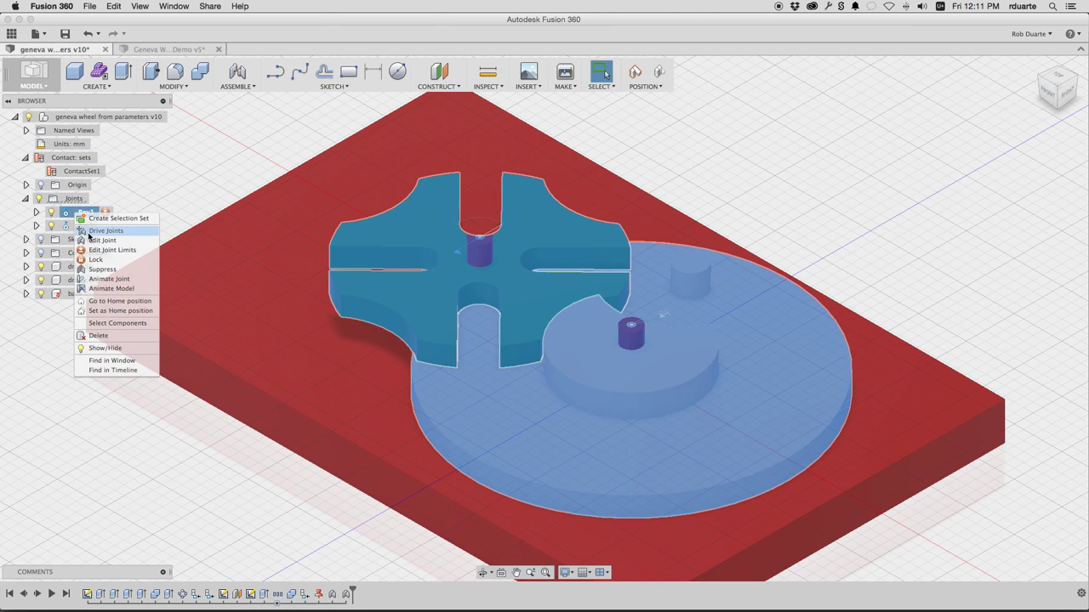
pyautogui.click(106, 231)
pyautogui.moveTo(684, 319); pyautogui.dragTo(678, 343)
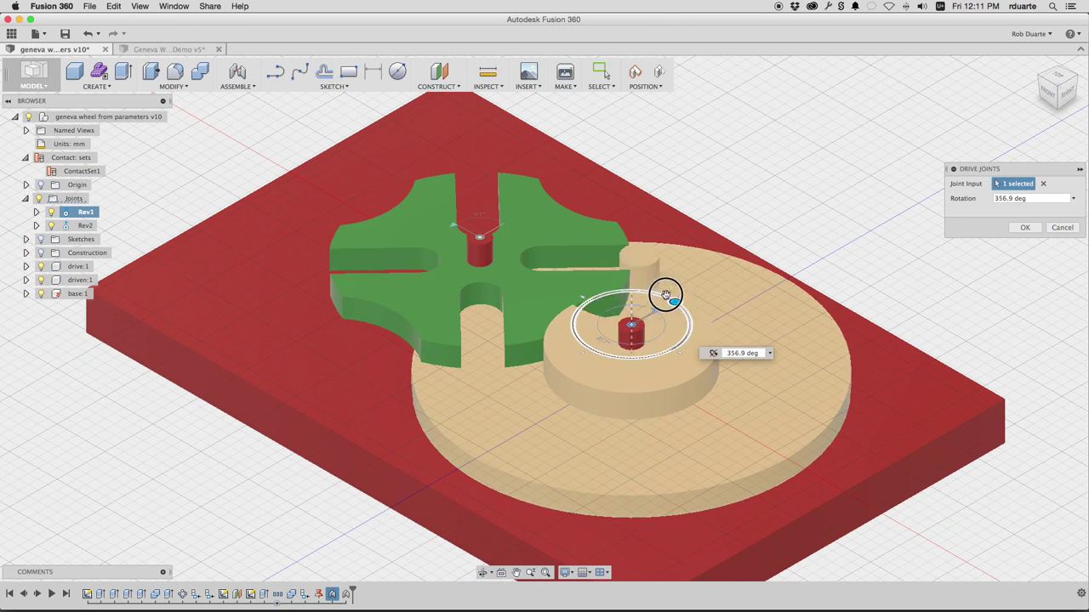